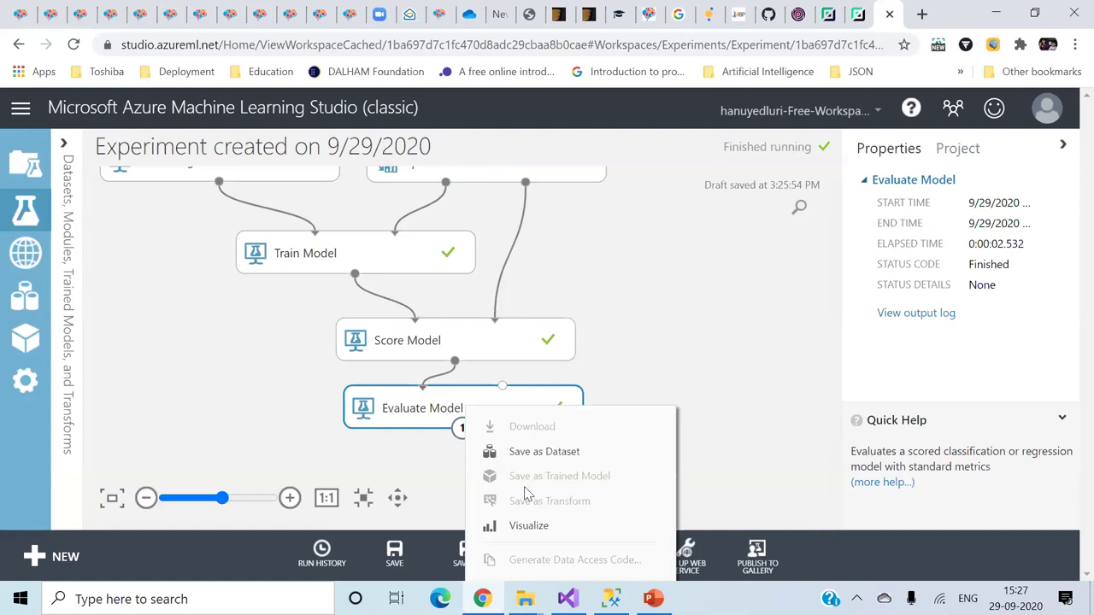
- Review the Evaluate Model metrics, noting the 0.675502 coefficient of determination, then close the results
{"action": "left_click", "coordinate": [531, 524]}
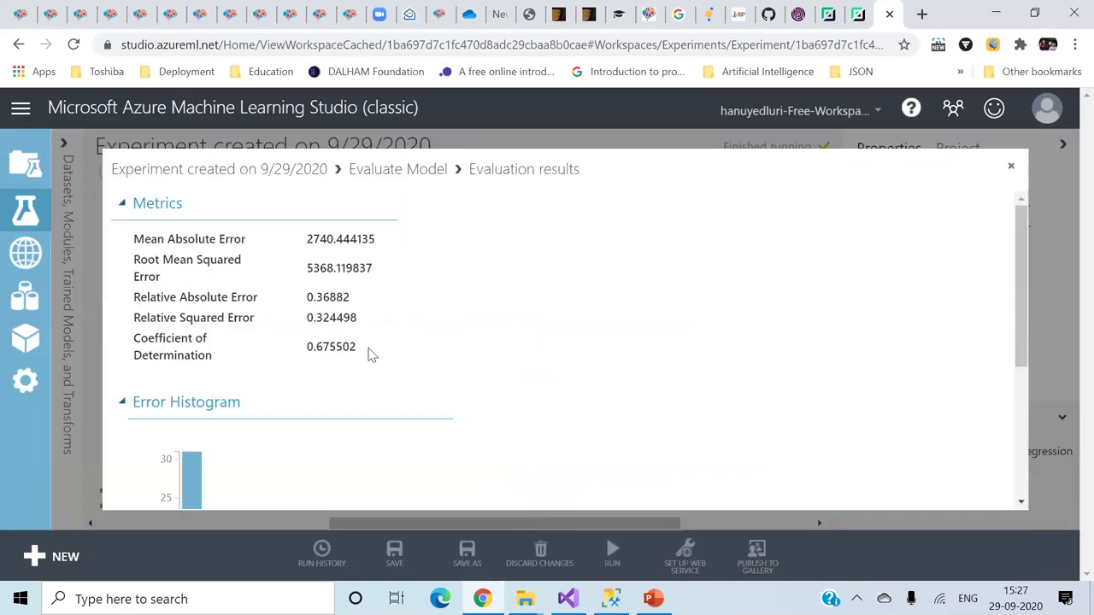
{"action": "left_click_drag", "start_coordinate": [307, 346], "coordinate": [359, 346]}
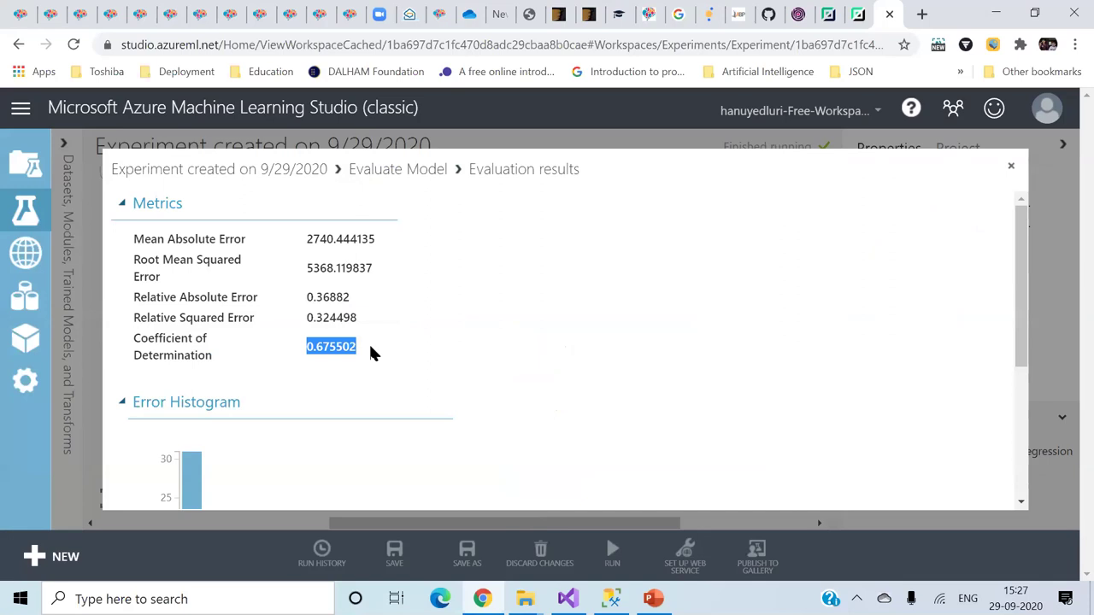
{"action": "left_click", "coordinate": [579, 371]}
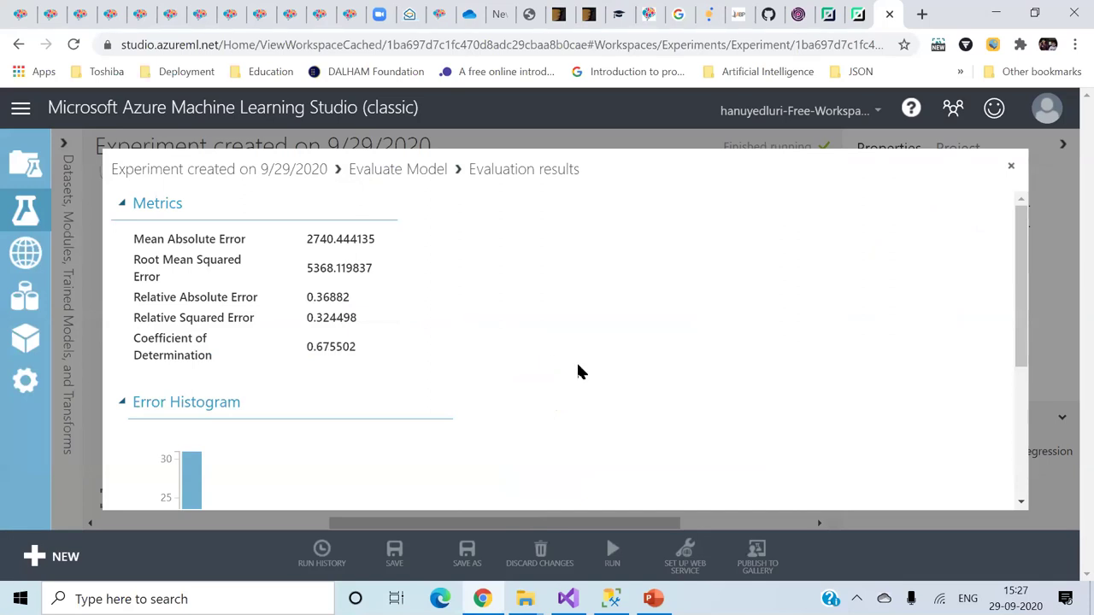
{"action": "scroll", "coordinate": [579, 371], "scroll_direction": "down", "scroll_amount": 3}
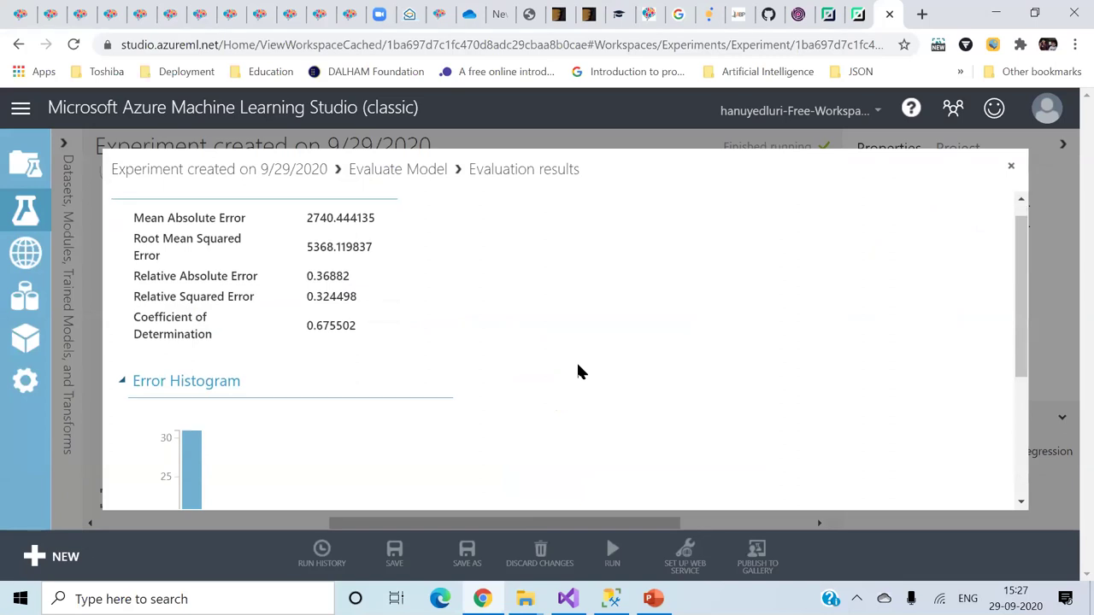
{"action": "scroll", "coordinate": [579, 372], "scroll_direction": "up", "scroll_amount": 3}
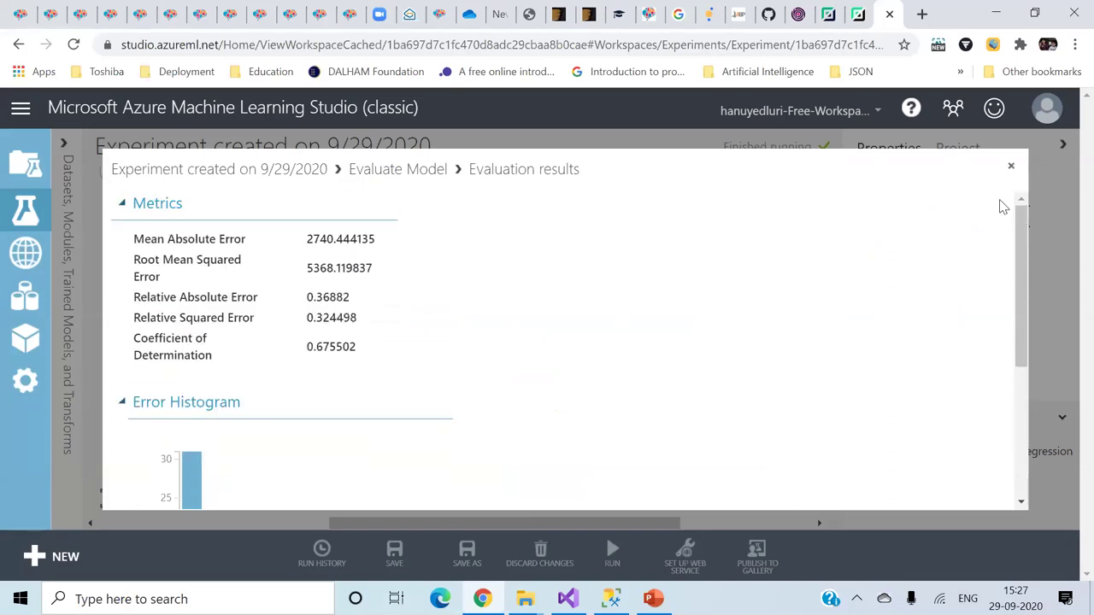
{"action": "left_click", "coordinate": [1010, 167]}
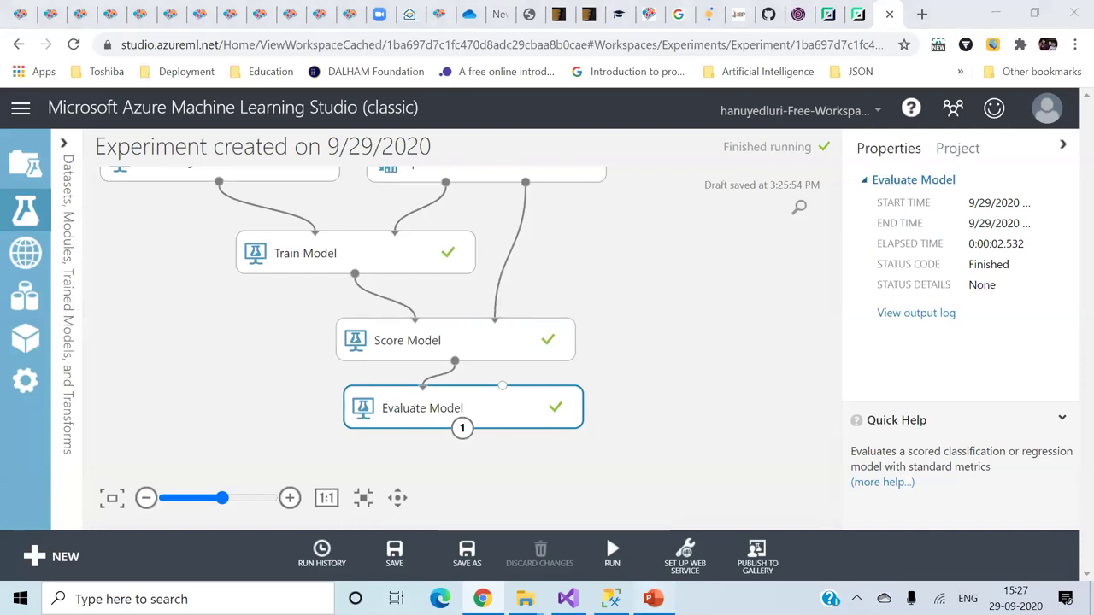
{"action": "left_click", "coordinate": [653, 598]}
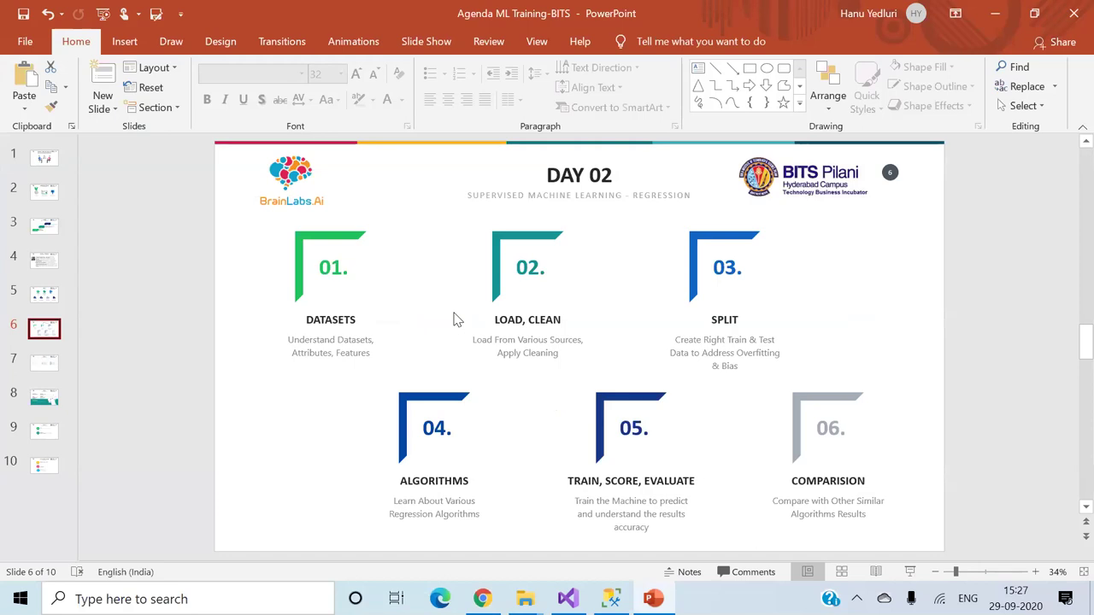
- Step through the DAY 03, DAY 04 and Day 05 agenda slides, then switch back to the browser
{"action": "left_click", "coordinate": [324, 441]}
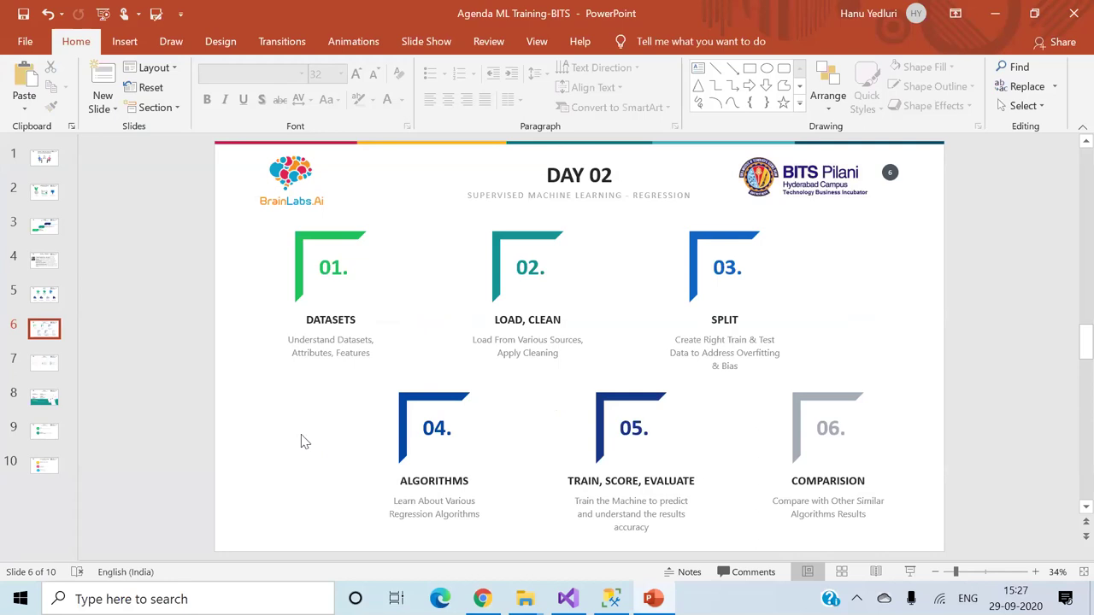
{"action": "left_click", "coordinate": [44, 364]}
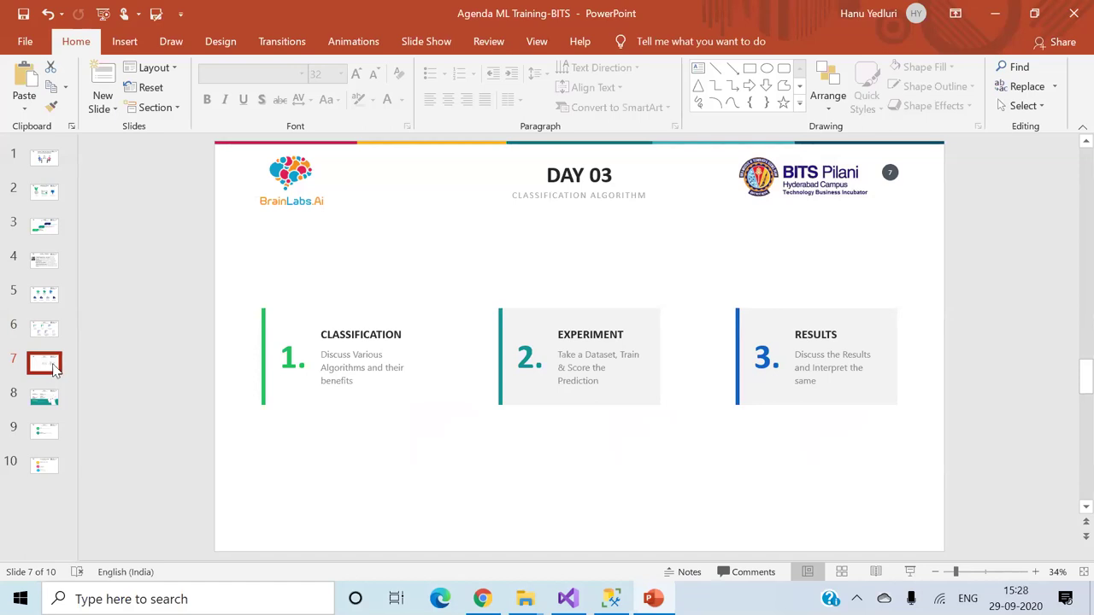
{"action": "left_click", "coordinate": [554, 495]}
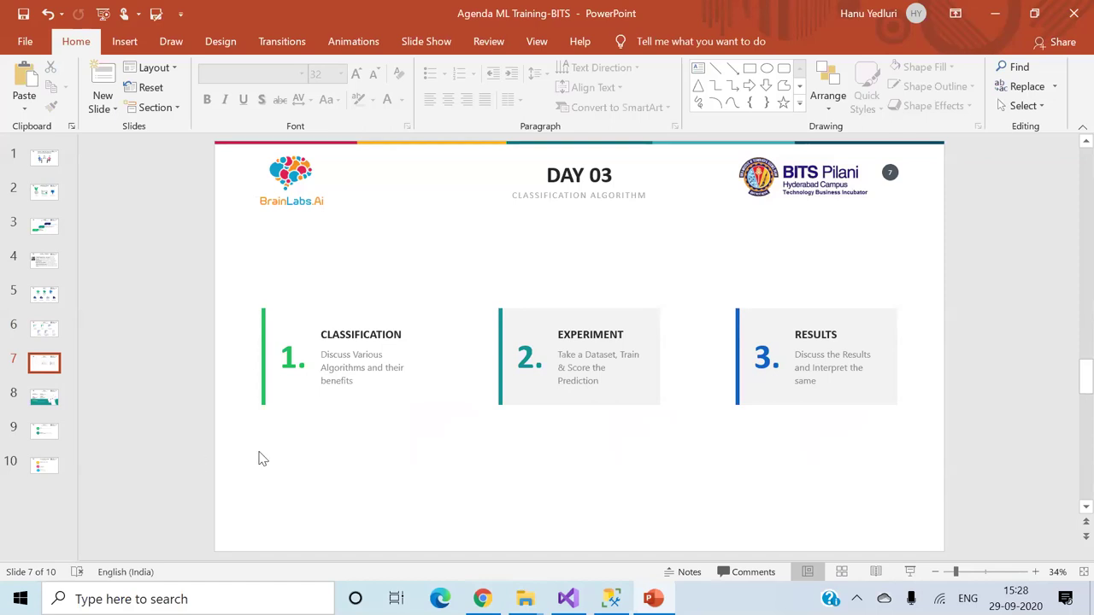
{"action": "left_click", "coordinate": [48, 404]}
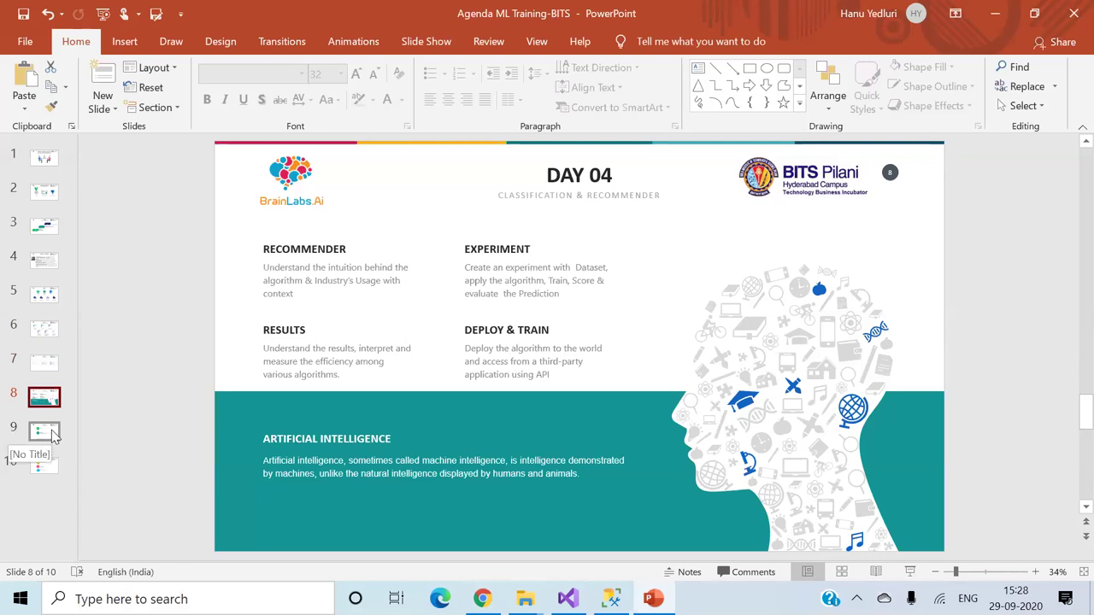
{"action": "left_click", "coordinate": [53, 436]}
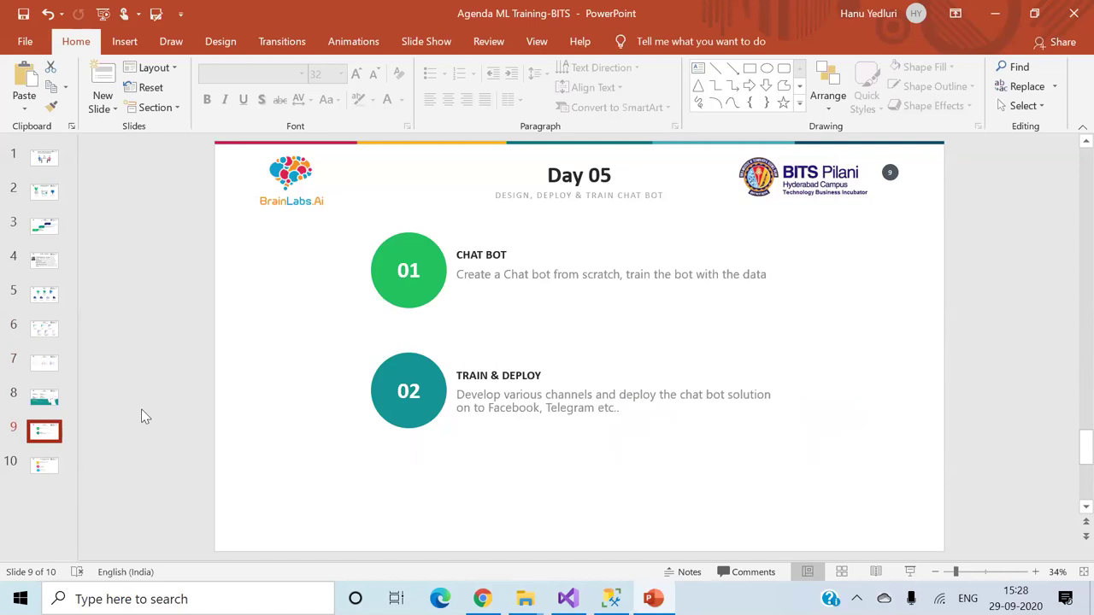
{"action": "left_click", "coordinate": [482, 599]}
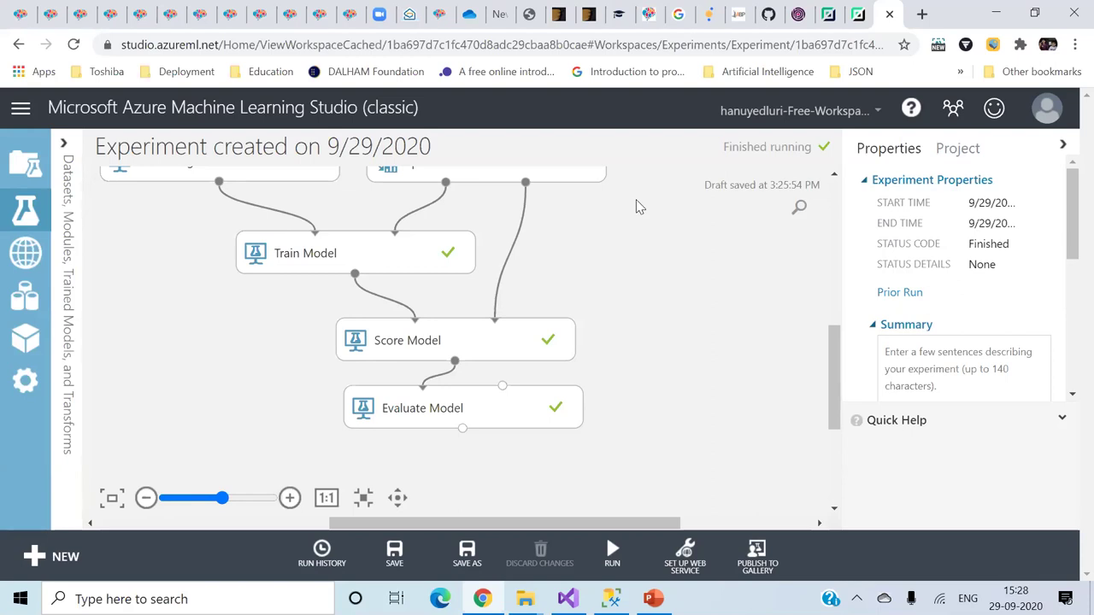
- Sign in to BrainLabs.ai with the saved credentials
{"action": "left_click", "coordinate": [438, 17]}
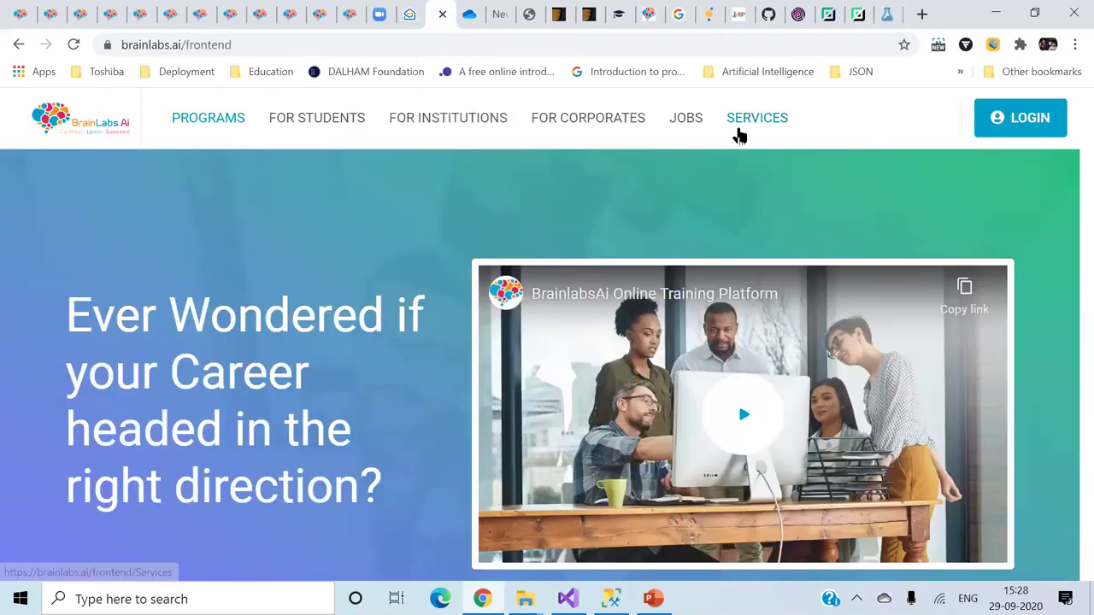
{"action": "left_click", "coordinate": [1019, 121]}
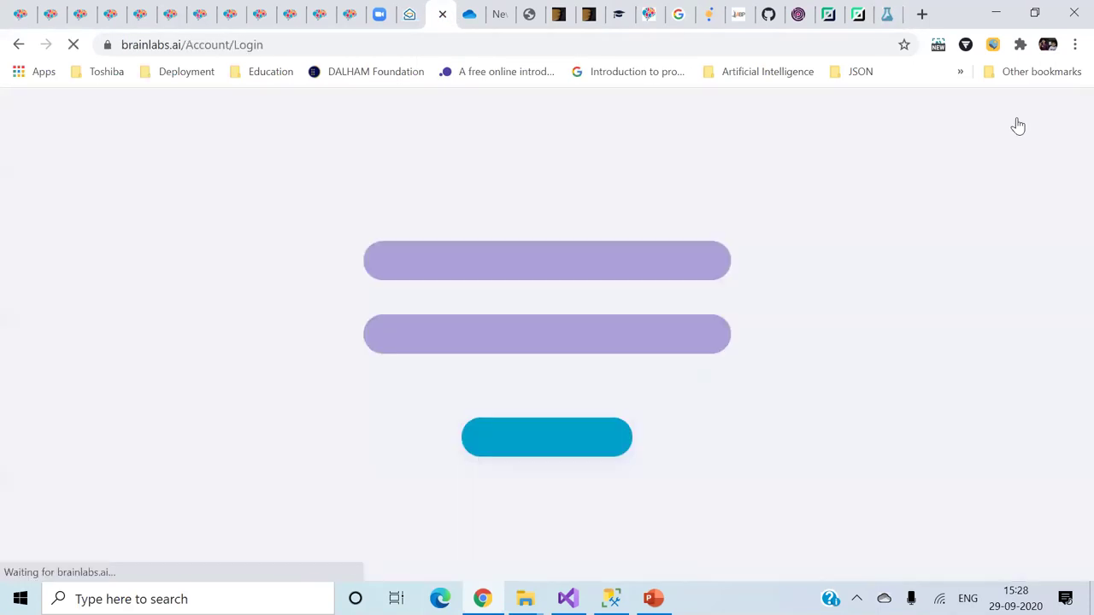
{"action": "left_click", "coordinate": [675, 264]}
{"action": "left_click", "coordinate": [934, 241]}
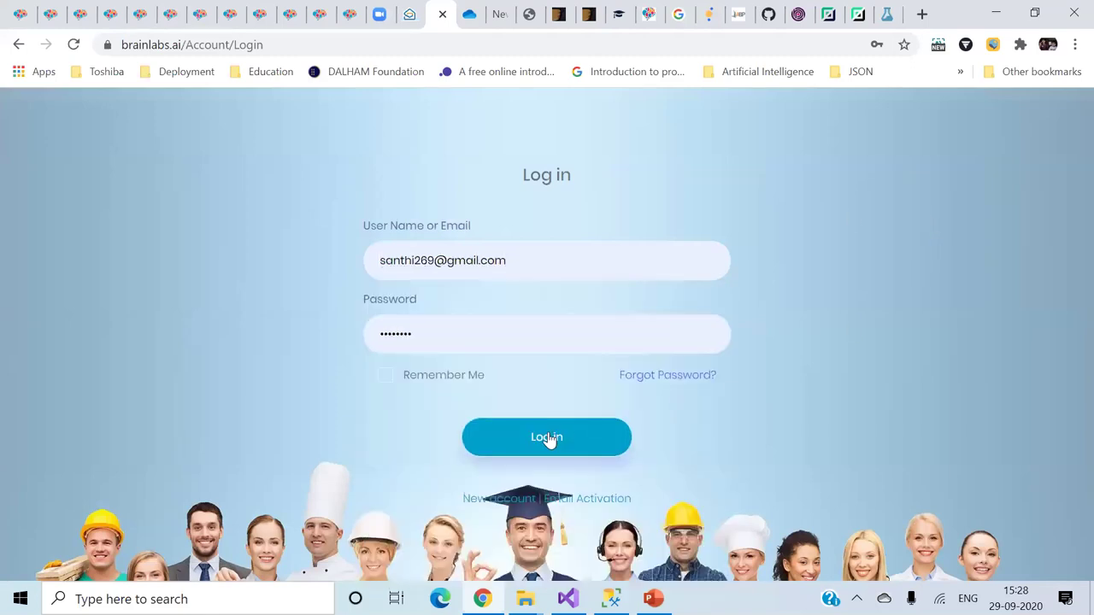
{"action": "left_click", "coordinate": [548, 436]}
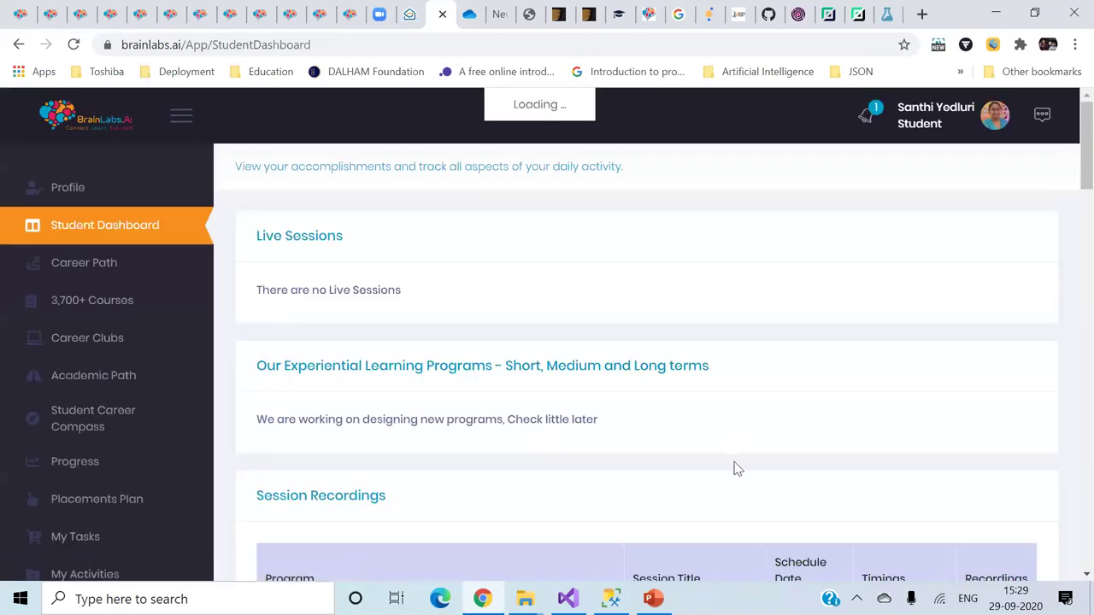
- Play the Programming and Coding session recording, jump ahead to 46:46, then close it
{"action": "scroll", "coordinate": [738, 468], "scroll_direction": "down", "scroll_amount": 4}
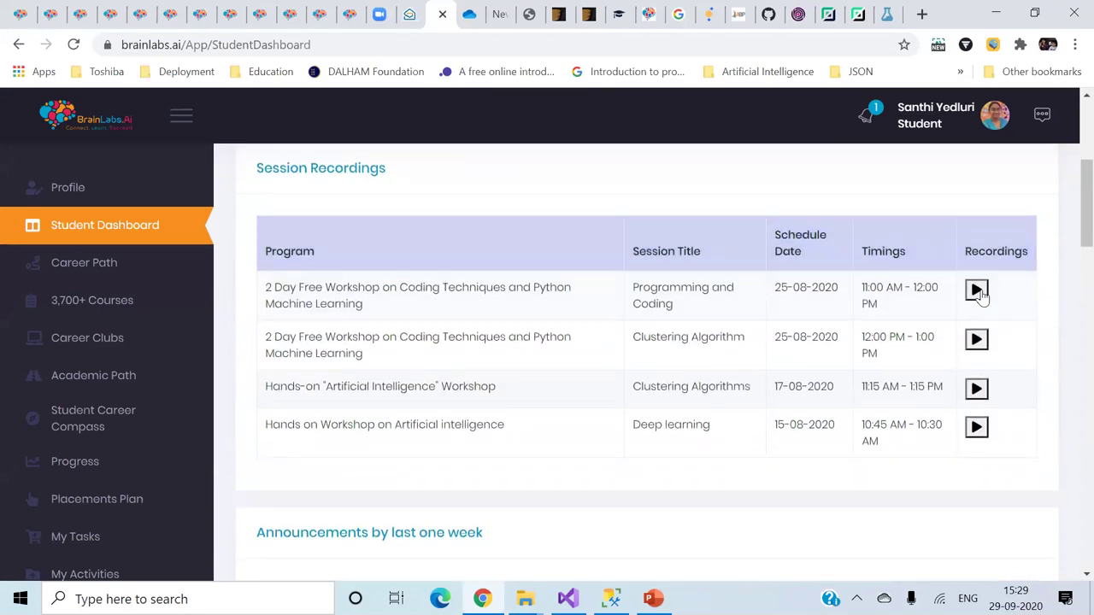
{"action": "left_click", "coordinate": [977, 290]}
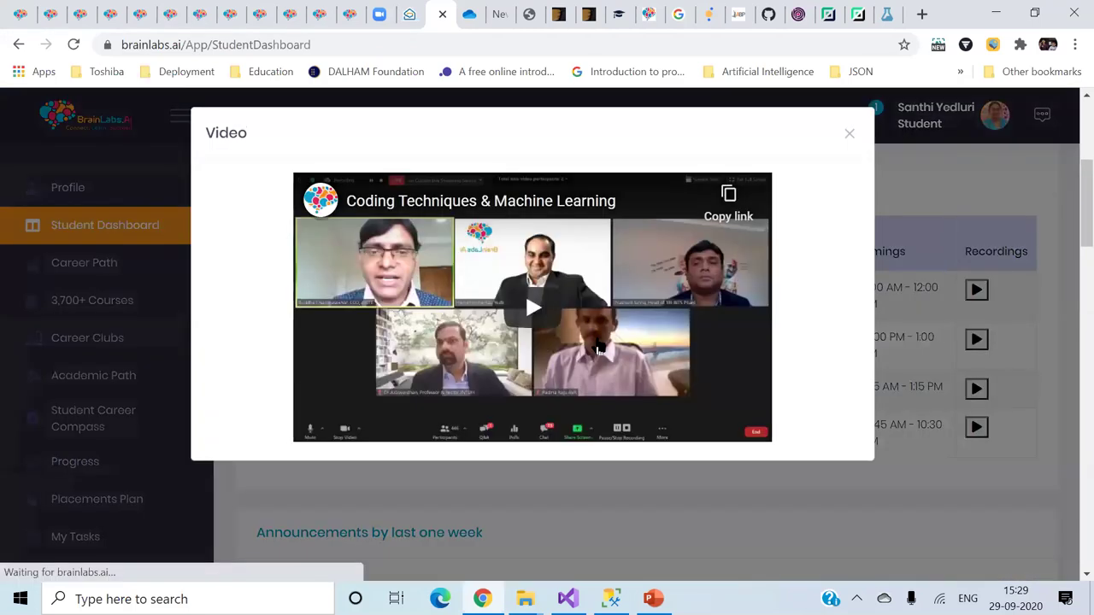
{"action": "left_click", "coordinate": [540, 339]}
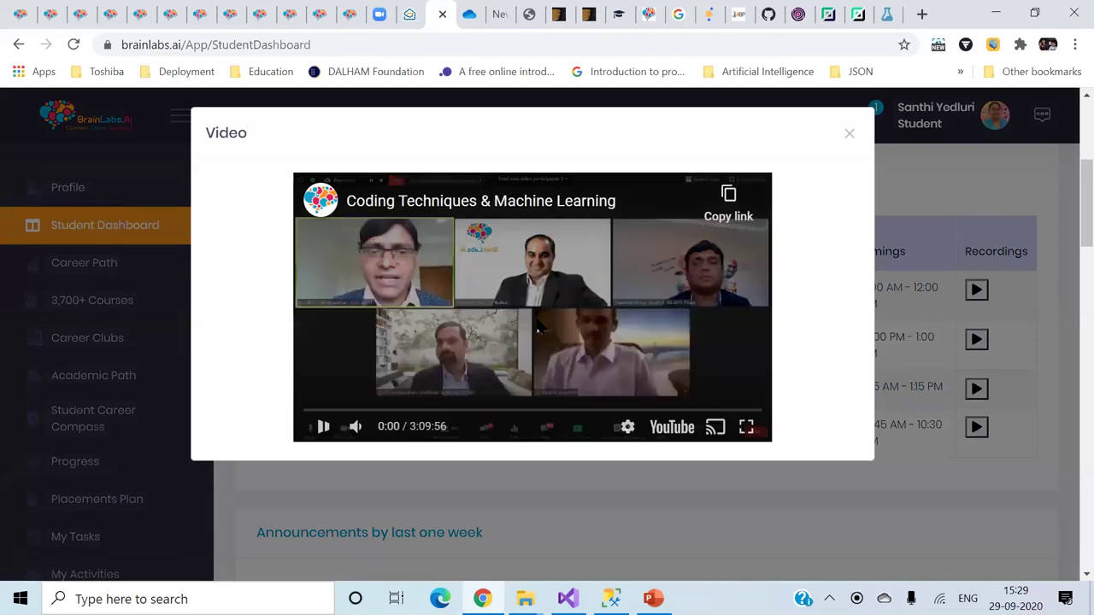
{"action": "left_click", "coordinate": [417, 411]}
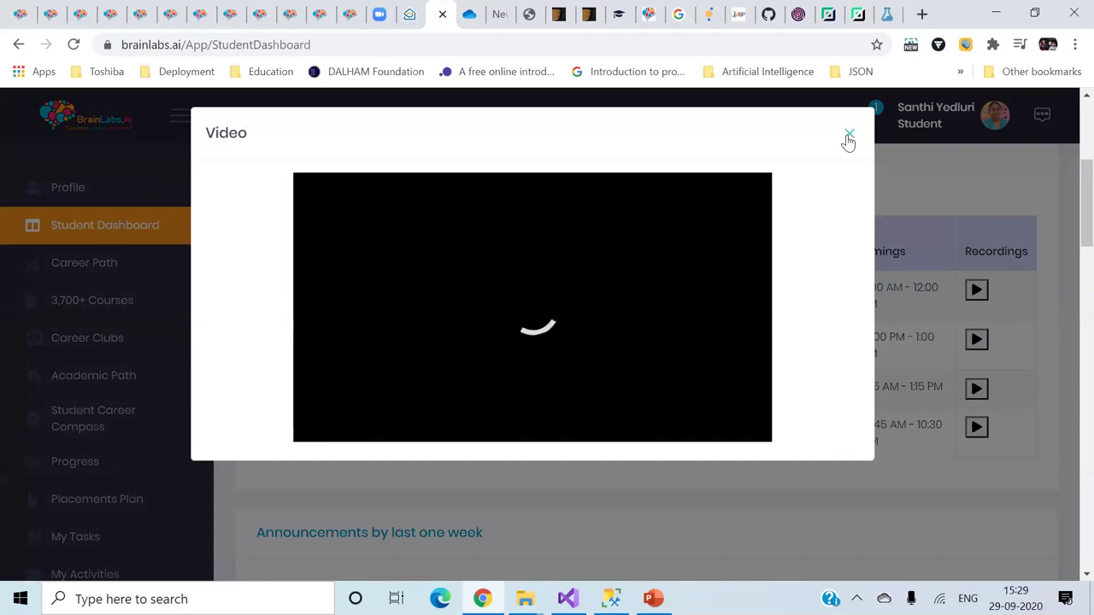
{"action": "left_click", "coordinate": [848, 140]}
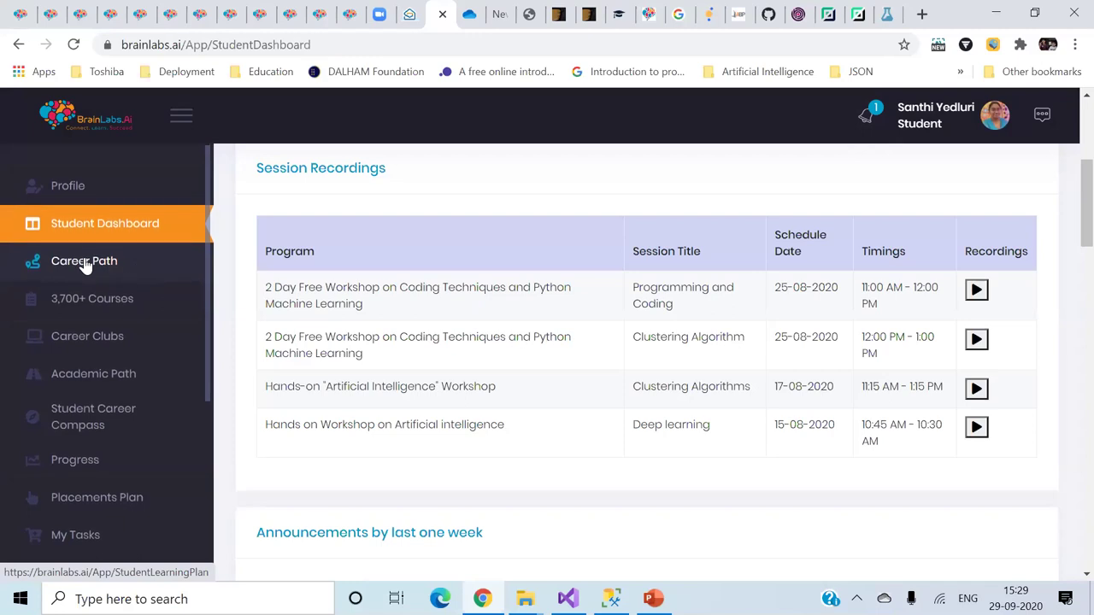
- Open the Career Path page and scroll through it
{"action": "left_click", "coordinate": [102, 263]}
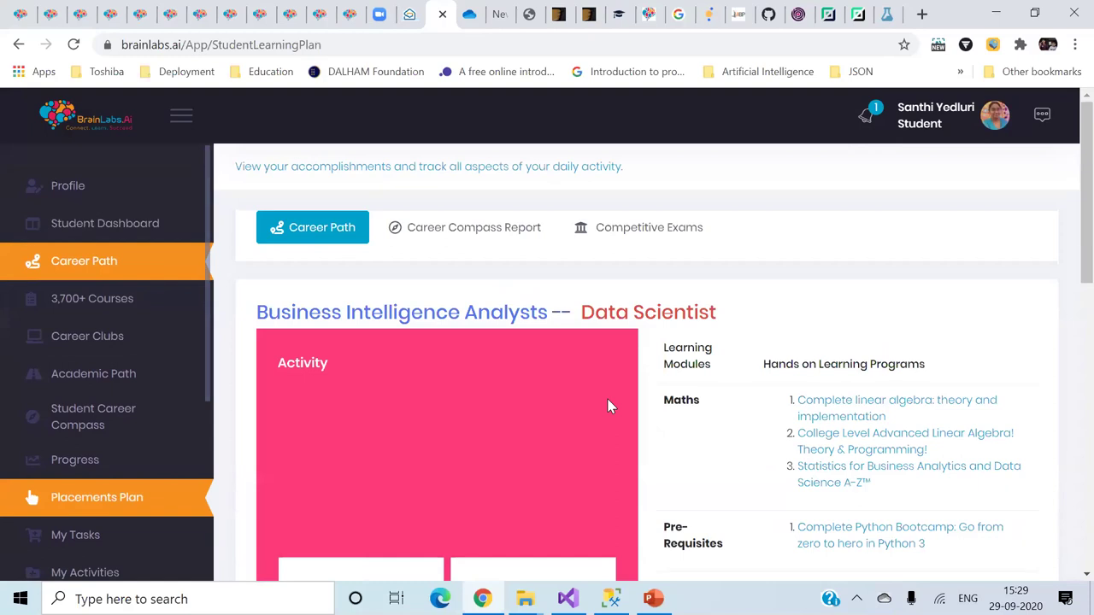
{"action": "scroll", "coordinate": [610, 404], "scroll_direction": "down", "scroll_amount": 2}
{"action": "scroll", "coordinate": [611, 406], "scroll_direction": "up", "scroll_amount": 1}
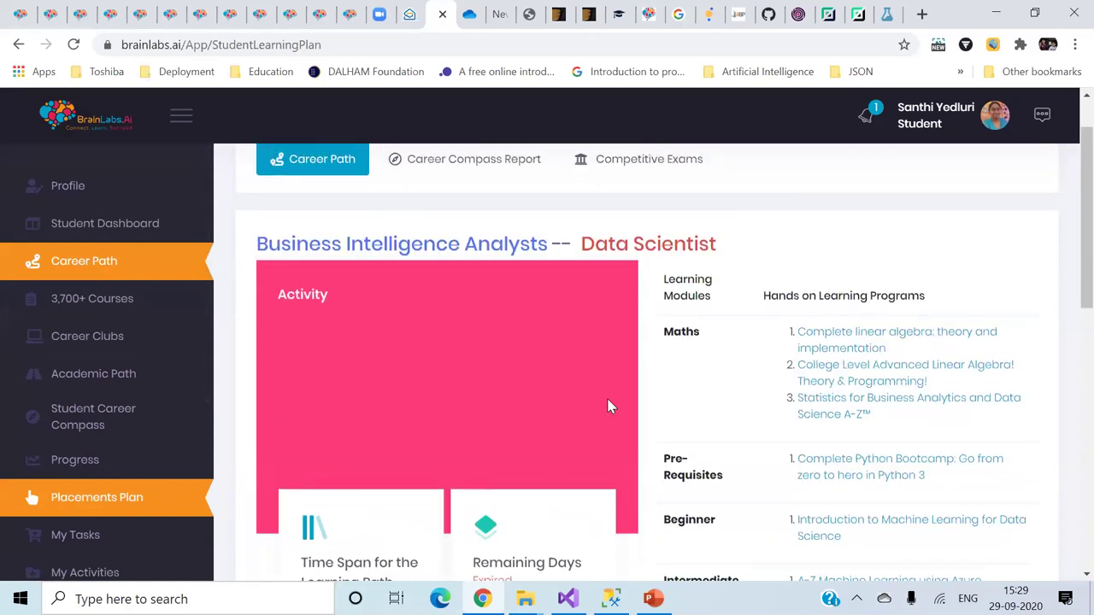
{"action": "scroll", "coordinate": [610, 406], "scroll_direction": "down", "scroll_amount": 1}
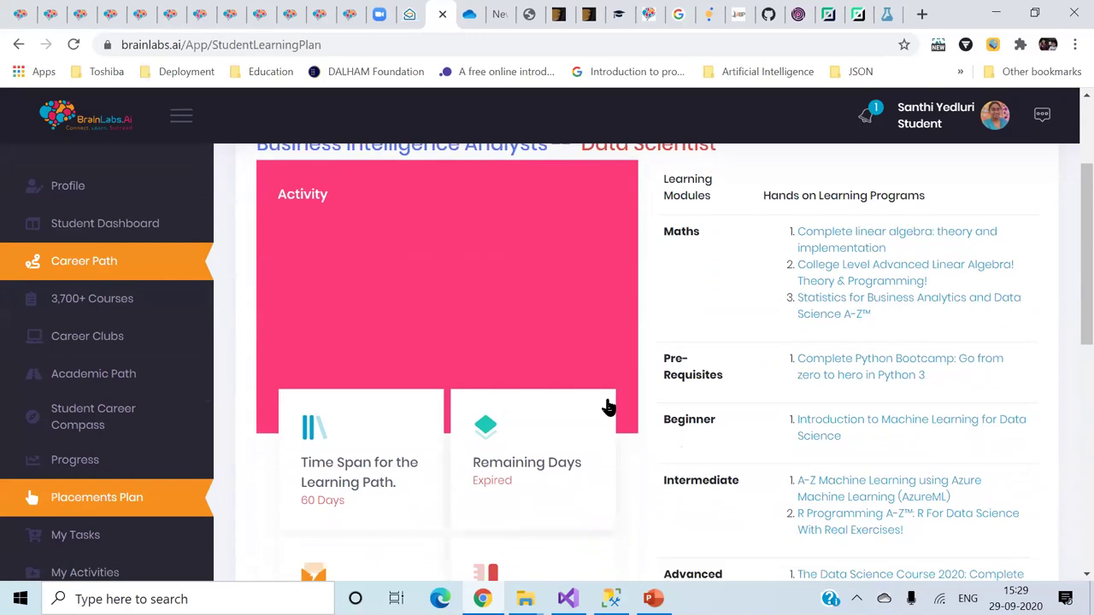
{"action": "scroll", "coordinate": [609, 408], "scroll_direction": "down", "scroll_amount": 1}
{"action": "scroll", "coordinate": [608, 407], "scroll_direction": "down", "scroll_amount": 1}
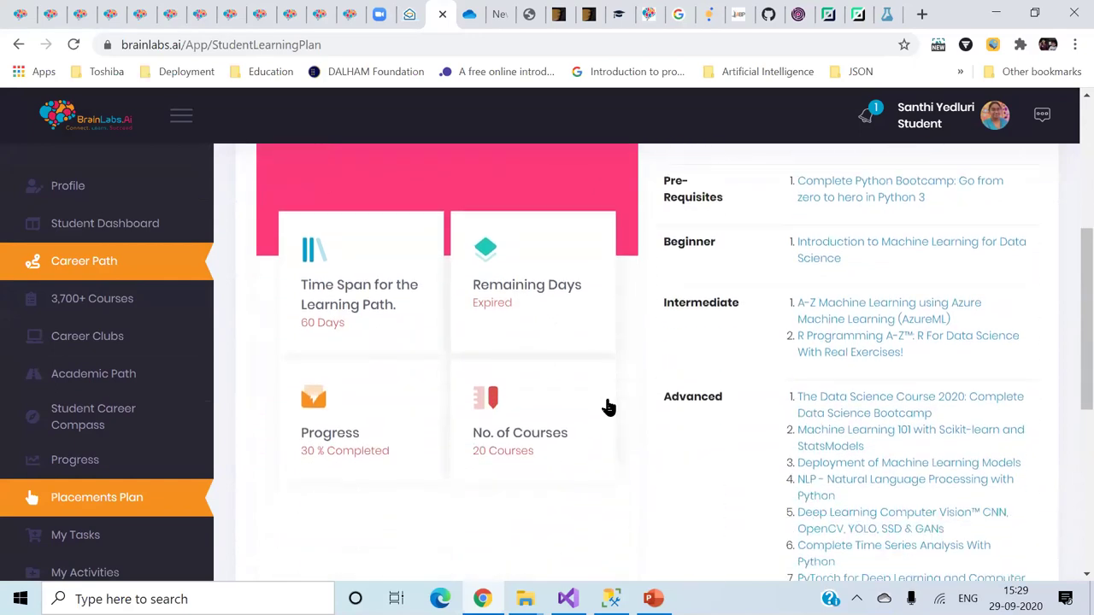
{"action": "scroll", "coordinate": [611, 407], "scroll_direction": "down", "scroll_amount": 2}
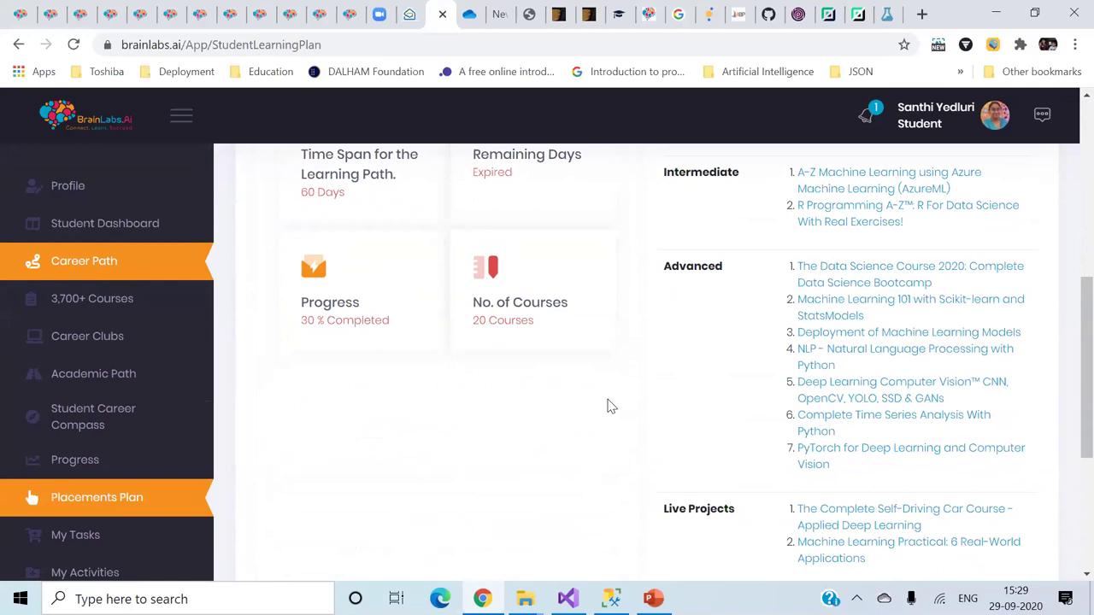
{"action": "scroll", "coordinate": [609, 407], "scroll_direction": "down", "scroll_amount": 1}
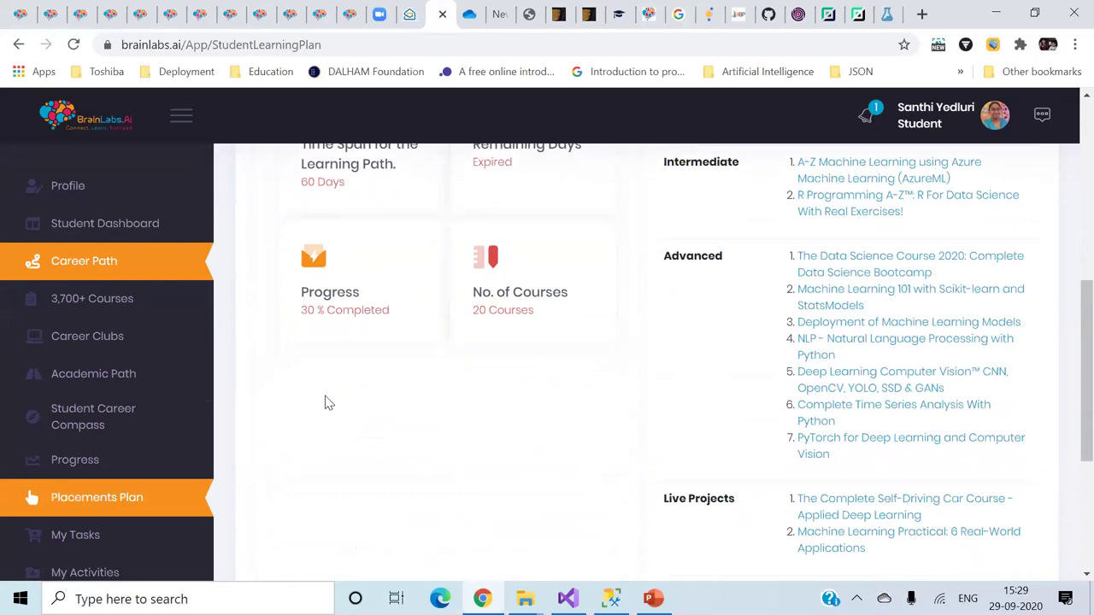
- Open the Academic Path page and scroll through its course table
{"action": "left_click", "coordinate": [129, 373]}
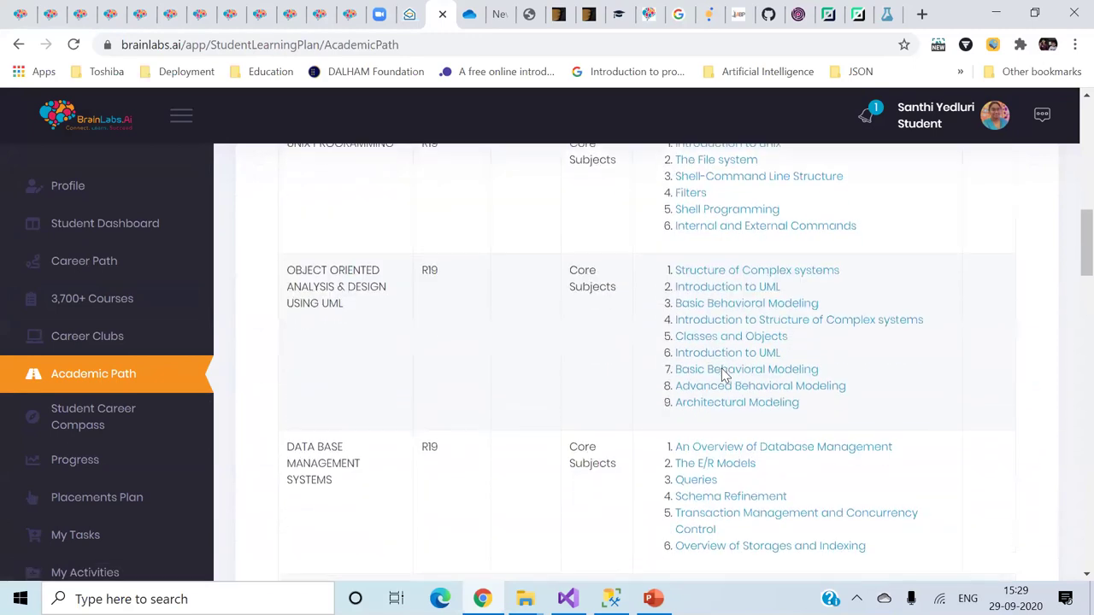
{"action": "scroll", "coordinate": [1030, 420], "scroll_direction": "down", "scroll_amount": 2}
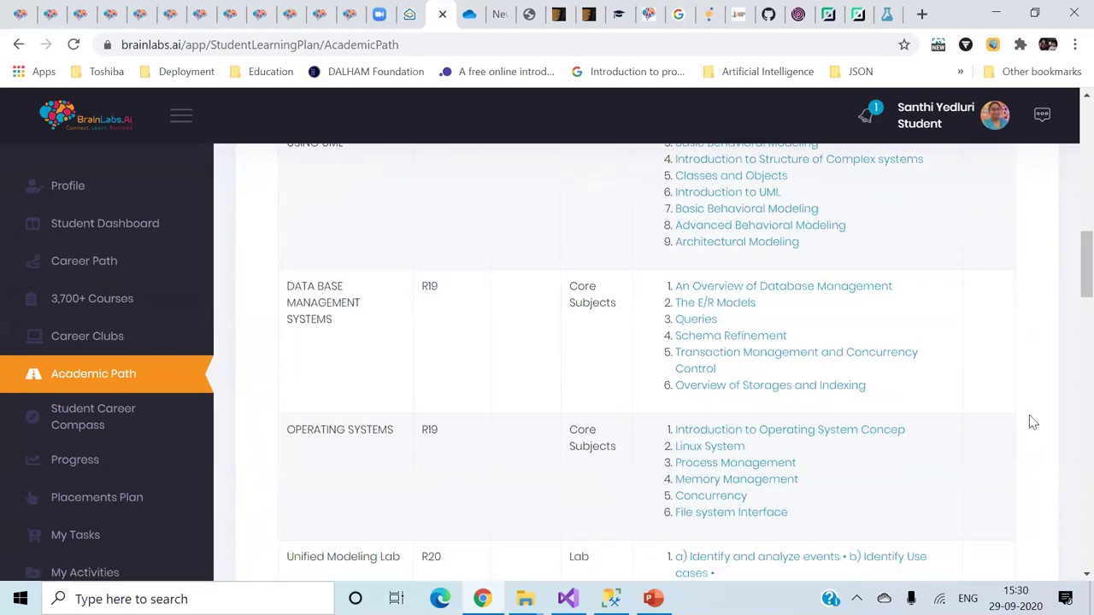
{"action": "scroll", "coordinate": [1031, 422], "scroll_direction": "down", "scroll_amount": 2}
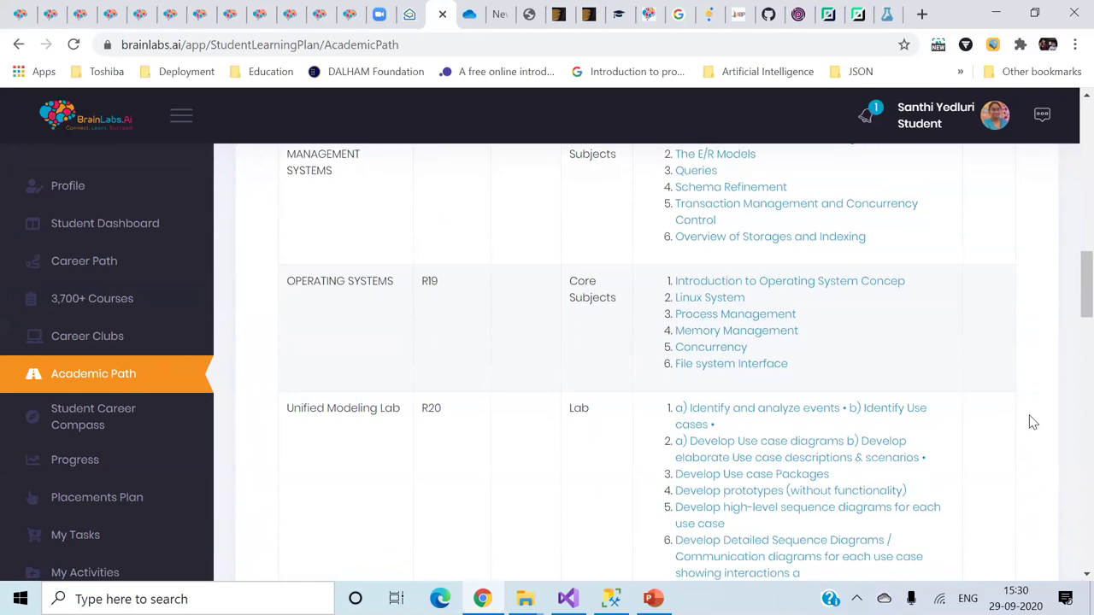
{"action": "scroll", "coordinate": [1032, 421], "scroll_direction": "down", "scroll_amount": 5}
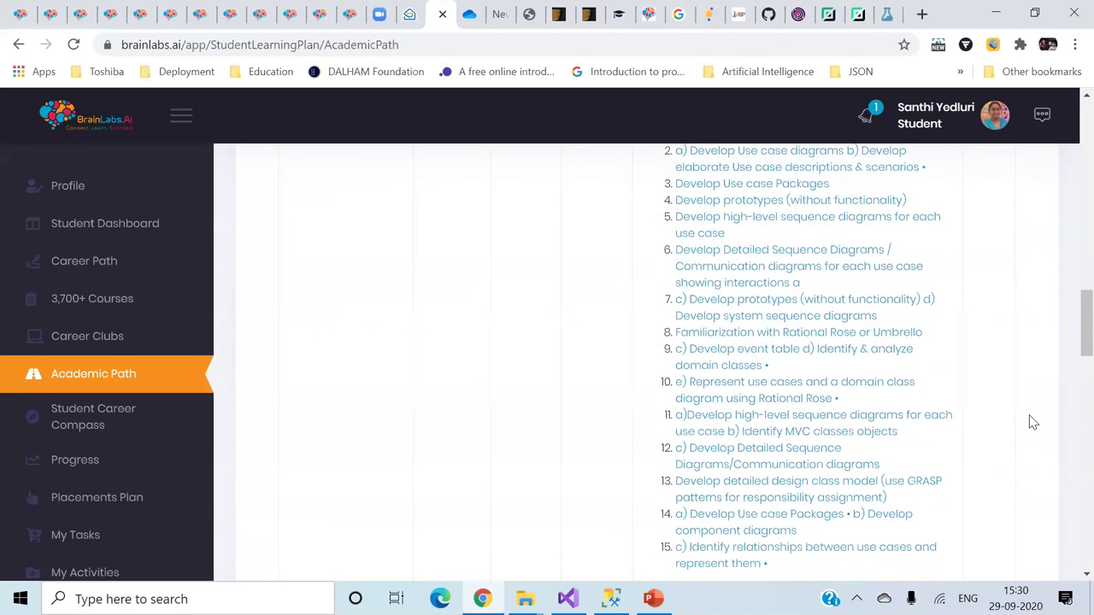
{"action": "scroll", "coordinate": [1032, 421], "scroll_direction": "down", "scroll_amount": 1}
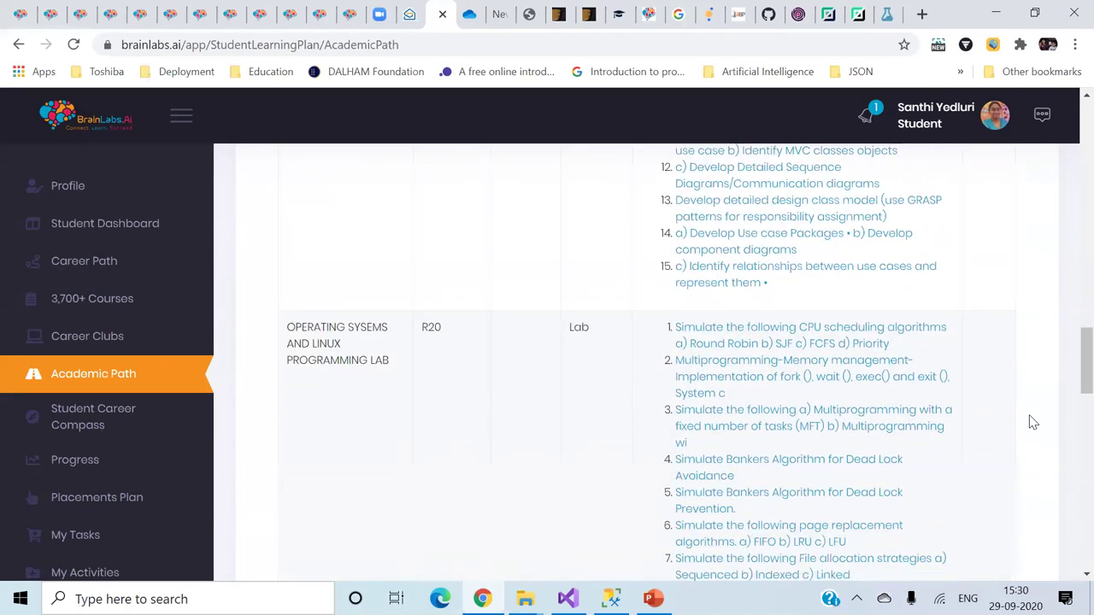
{"action": "scroll", "coordinate": [1032, 421], "scroll_direction": "down", "scroll_amount": 4}
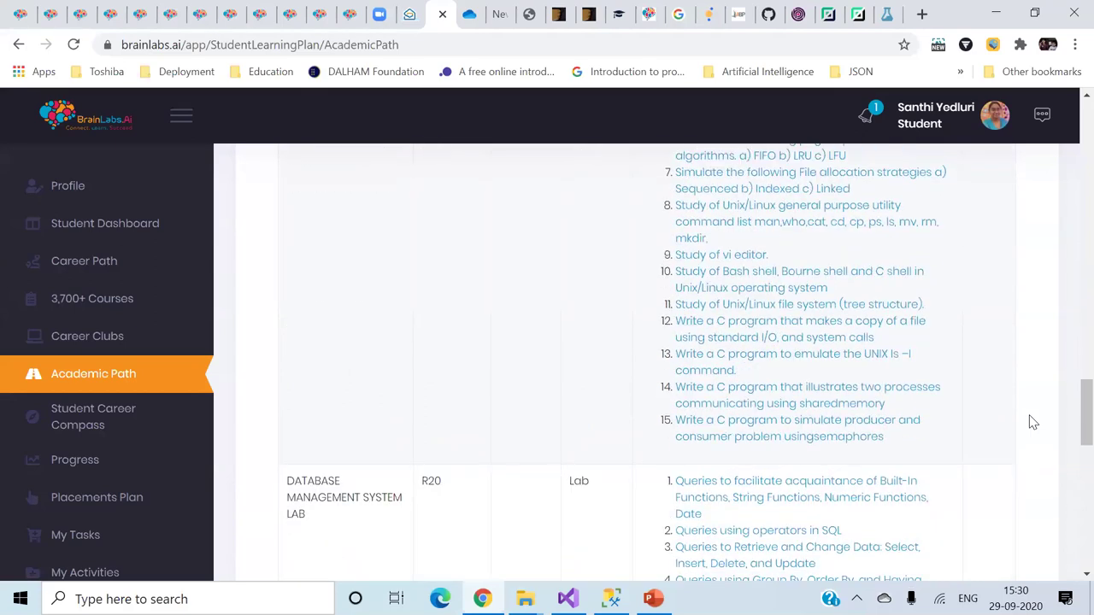
{"action": "scroll", "coordinate": [1032, 421], "scroll_direction": "down", "scroll_amount": 6}
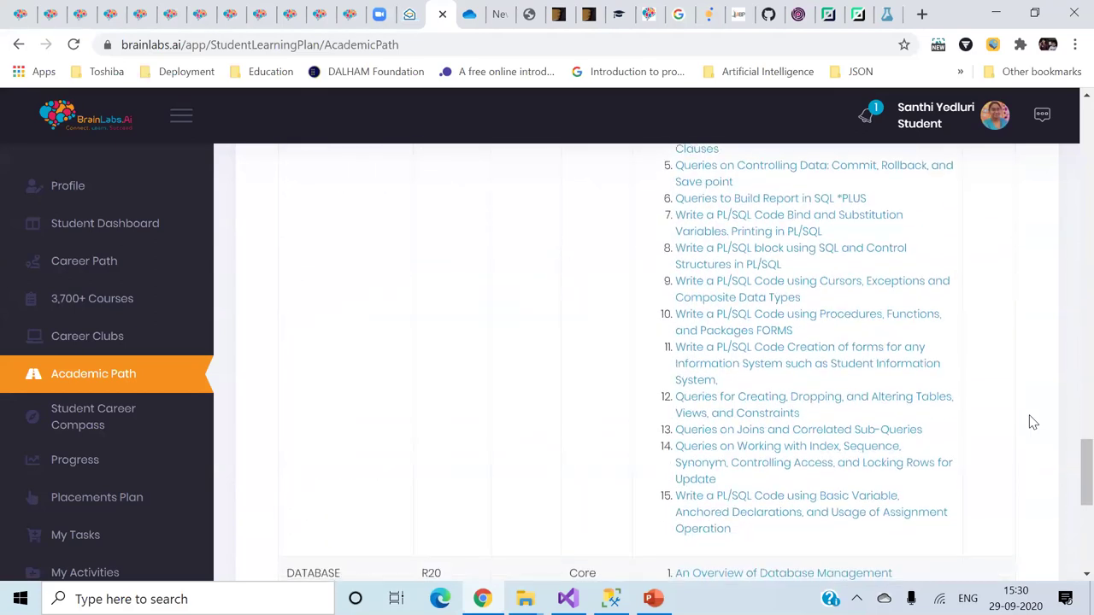
{"action": "scroll", "coordinate": [1032, 421], "scroll_direction": "up", "scroll_amount": 1}
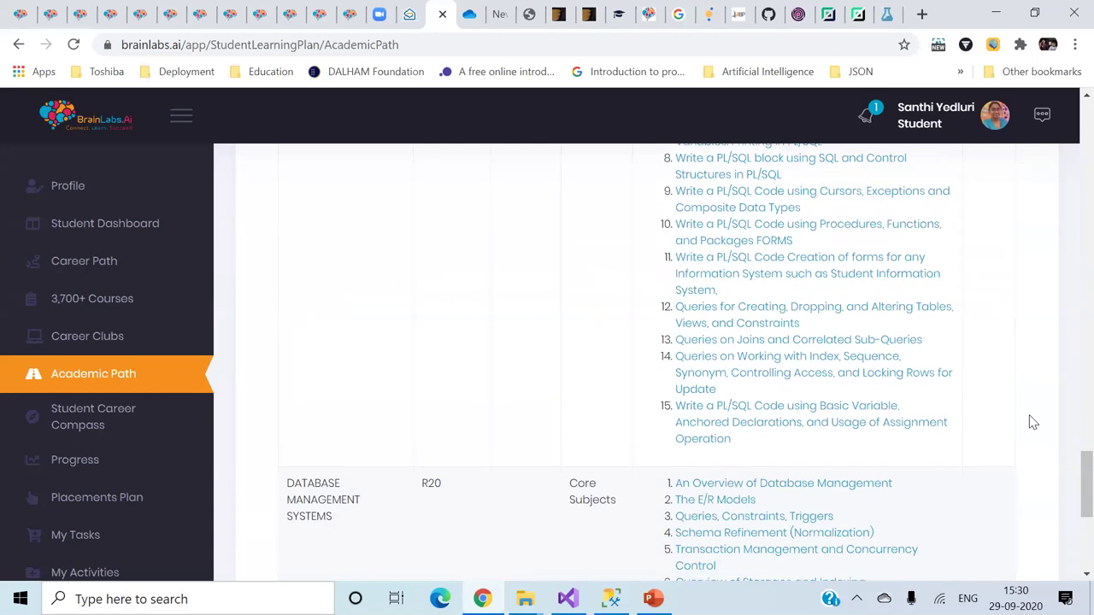
- Open the 'An Overview of Database Management' chapter and scroll through its week 1–3 lesson plans
{"action": "left_click", "coordinate": [791, 484]}
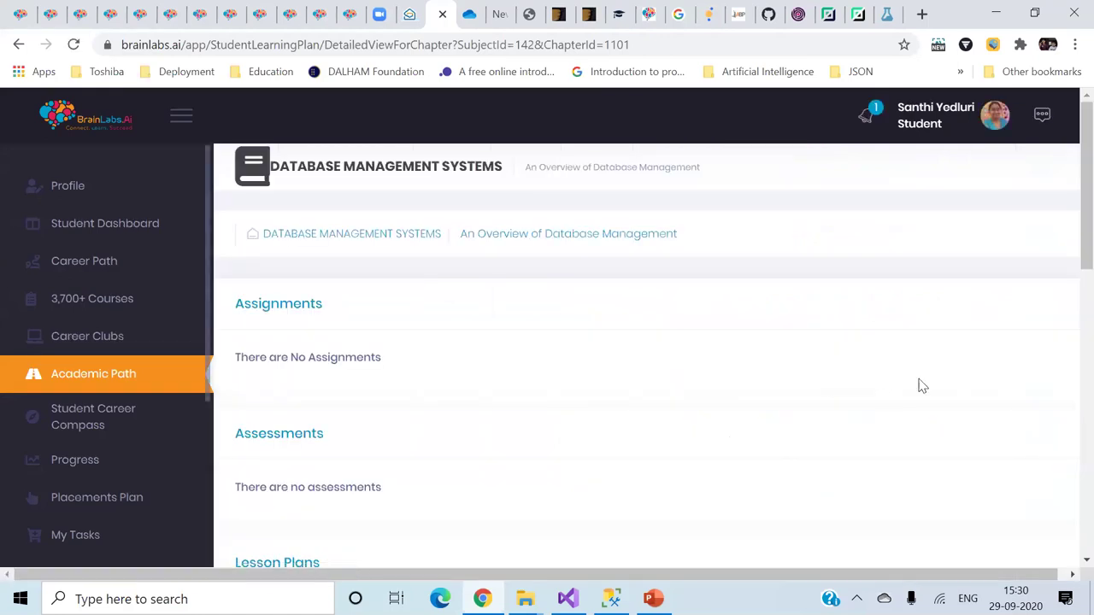
{"action": "scroll", "coordinate": [885, 414], "scroll_direction": "down", "scroll_amount": 1}
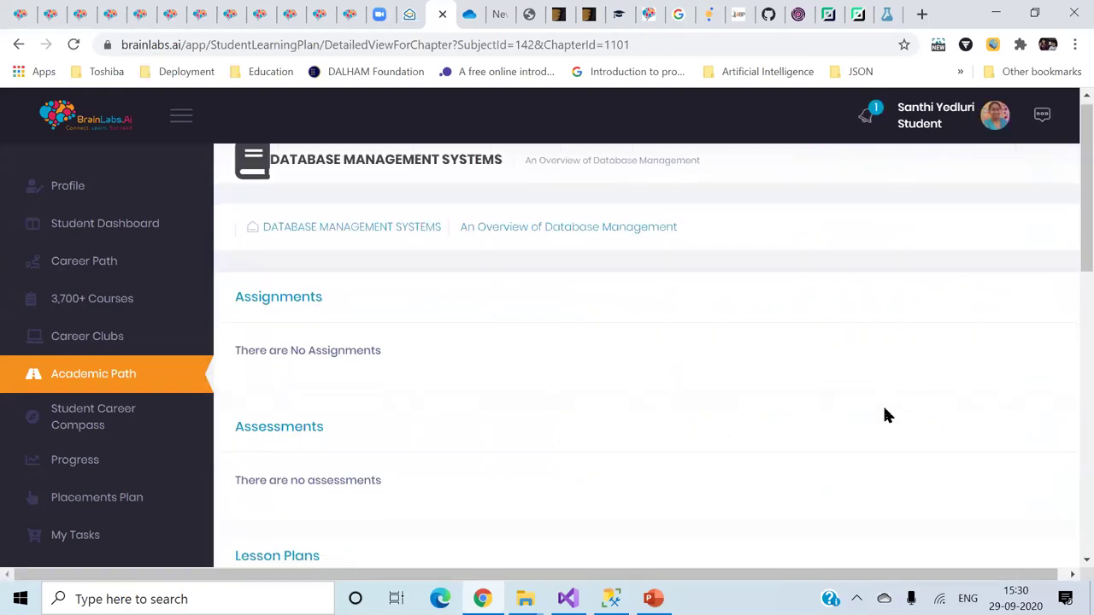
{"action": "scroll", "coordinate": [884, 415], "scroll_direction": "down", "scroll_amount": 1}
{"action": "scroll", "coordinate": [884, 414], "scroll_direction": "down", "scroll_amount": 2}
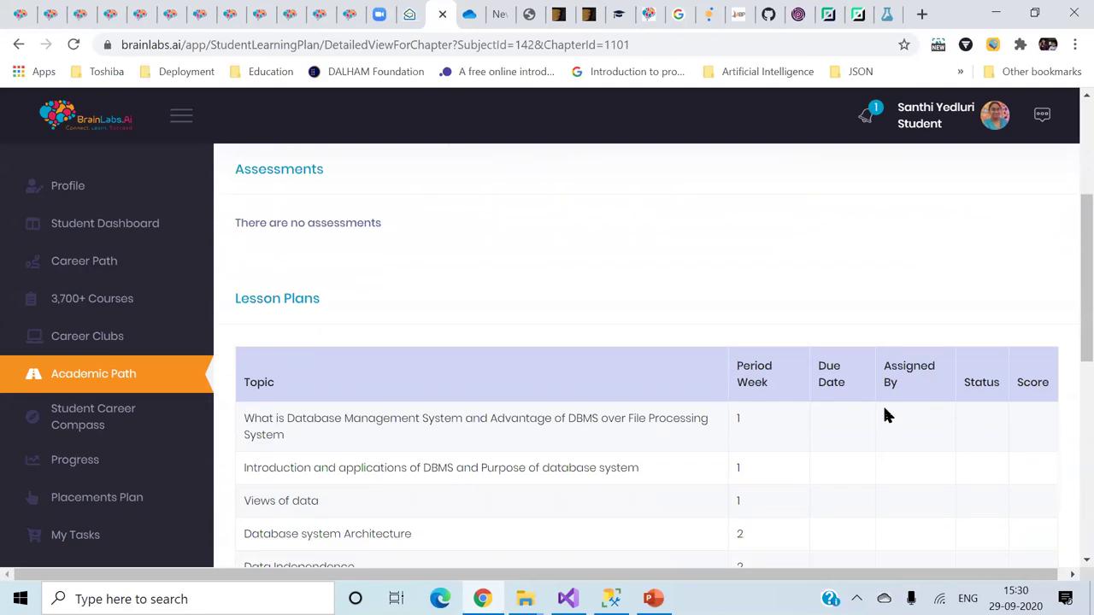
{"action": "scroll", "coordinate": [884, 414], "scroll_direction": "down", "scroll_amount": 2}
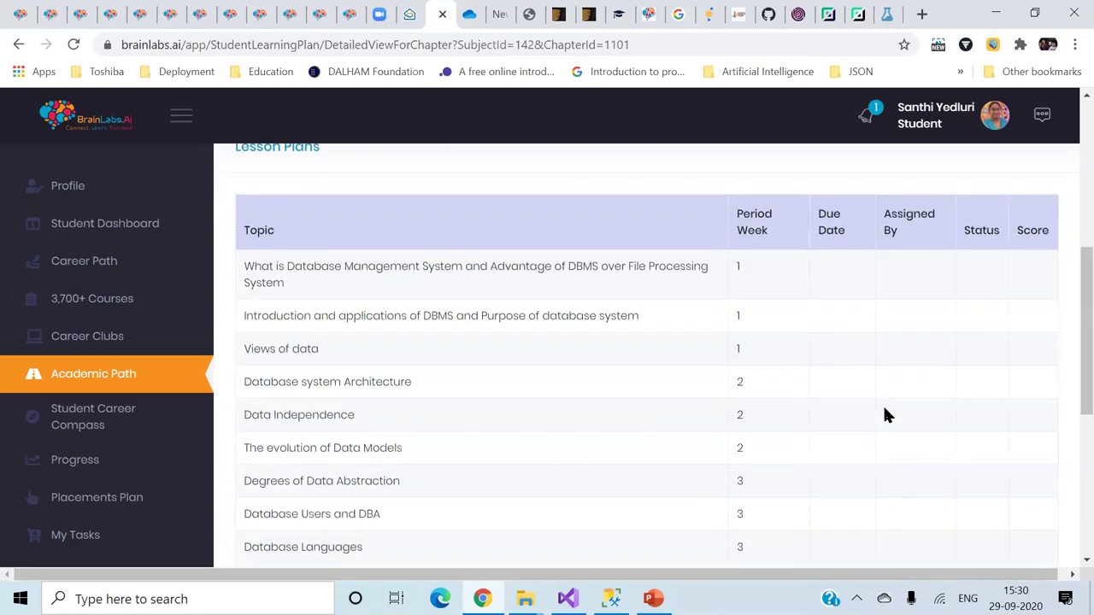
{"action": "scroll", "coordinate": [884, 415], "scroll_direction": "down", "scroll_amount": 2}
{"action": "scroll", "coordinate": [885, 414], "scroll_direction": "down", "scroll_amount": 3}
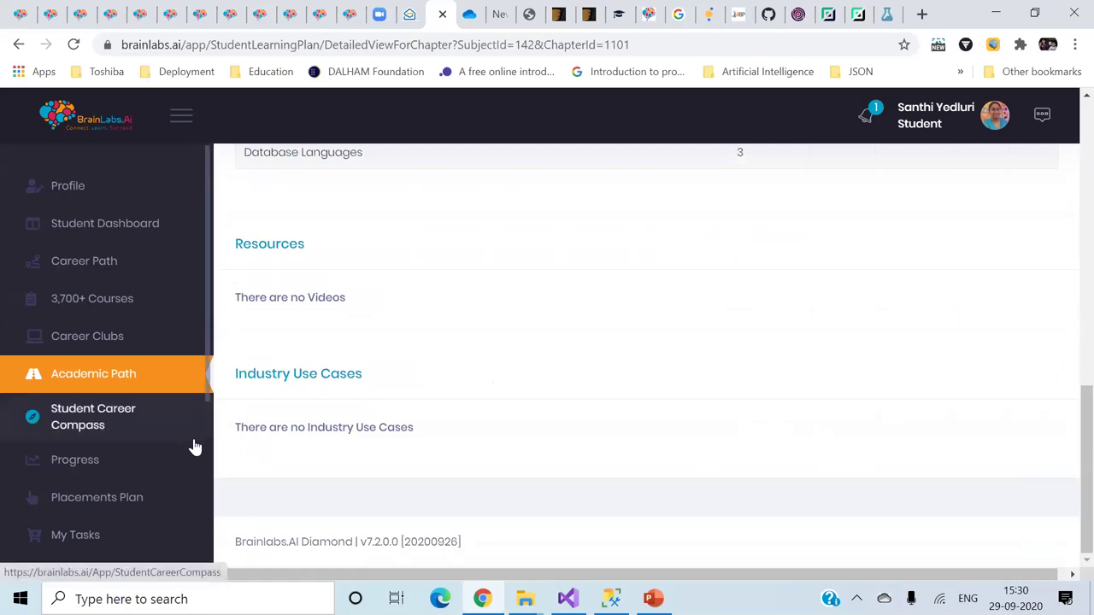
{"action": "scroll", "coordinate": [140, 481], "scroll_direction": "down", "scroll_amount": 1}
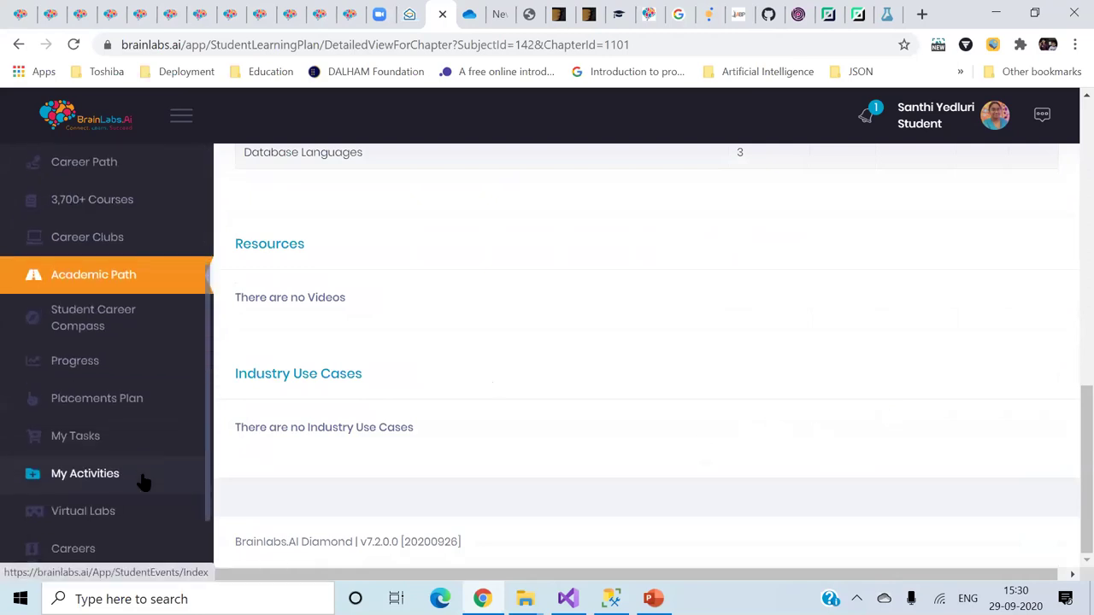
- Open Virtual Labs and scroll through the coding experiments list
{"action": "left_click", "coordinate": [99, 511]}
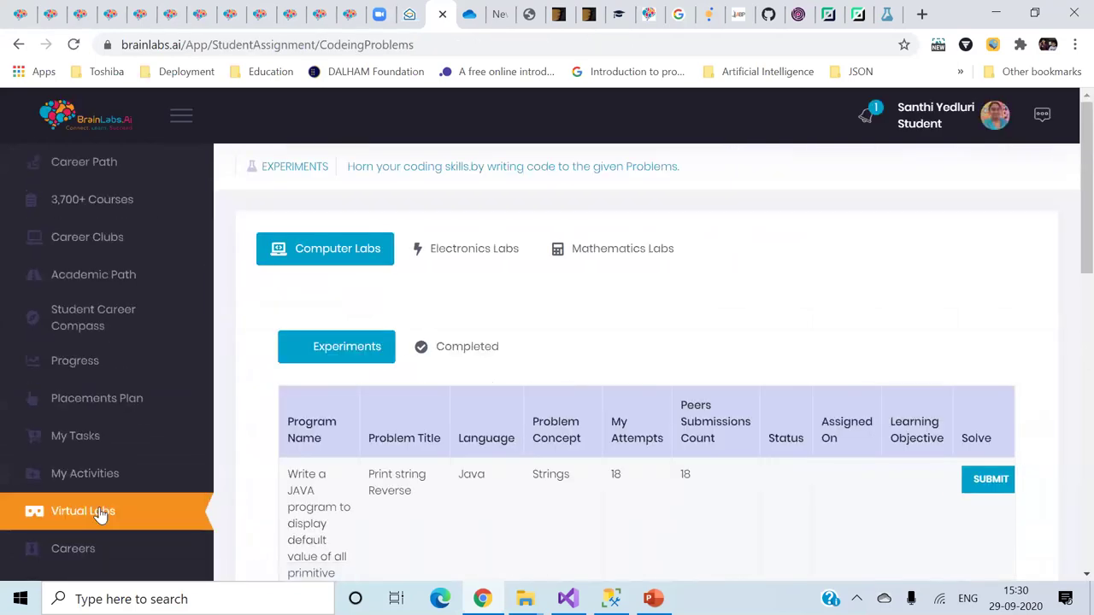
{"action": "scroll", "coordinate": [629, 508], "scroll_direction": "down", "scroll_amount": 2}
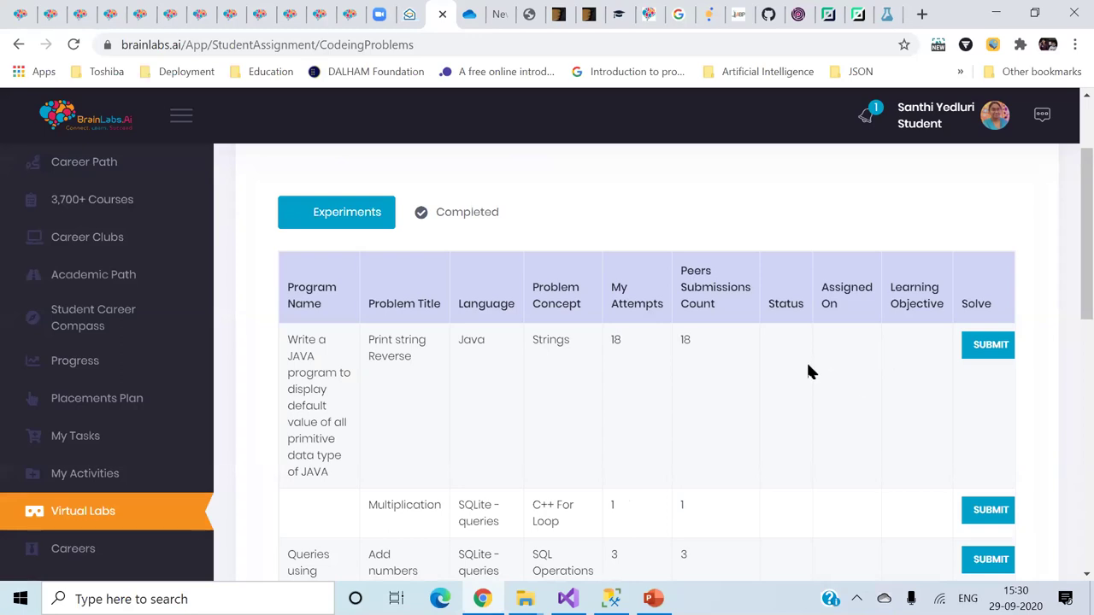
{"action": "scroll", "coordinate": [809, 370], "scroll_direction": "up", "scroll_amount": 2}
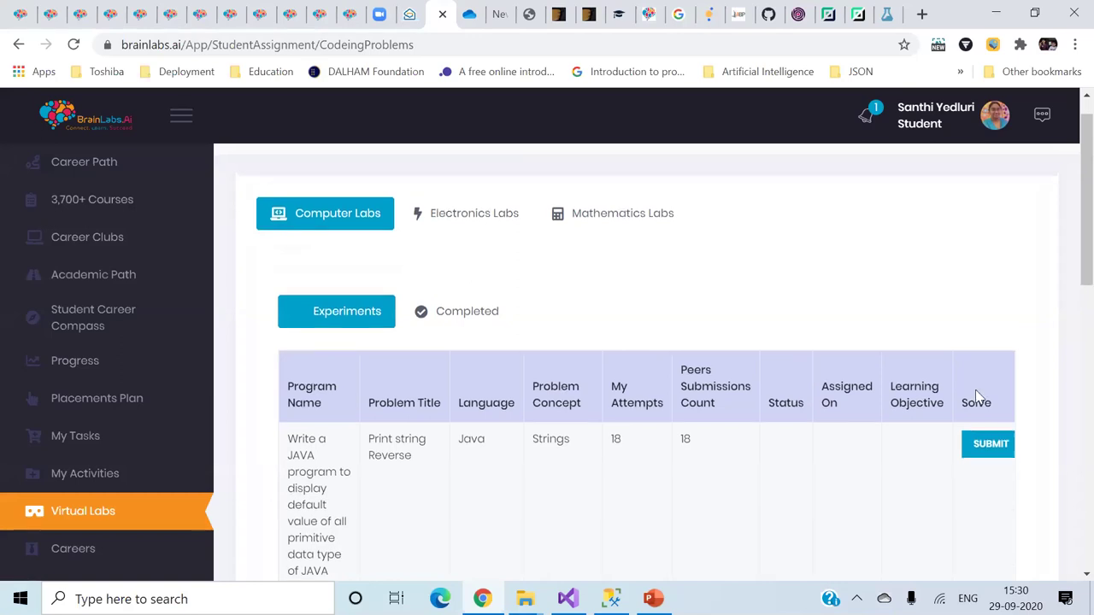
- Preview the Print string Reverse problem's code editor, then return to the experiments list
{"action": "left_click", "coordinate": [989, 444]}
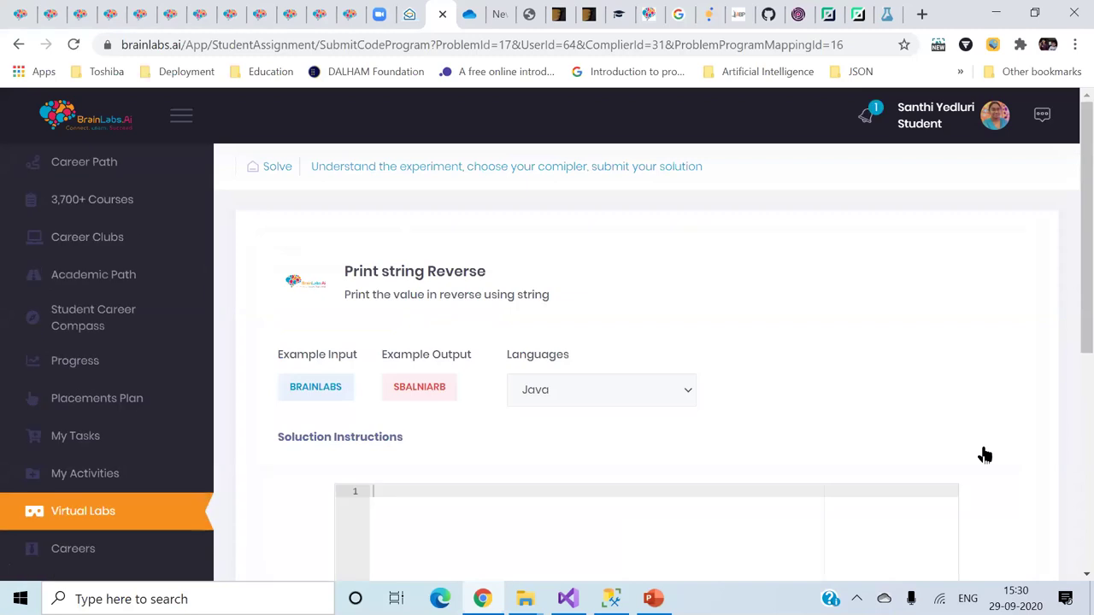
{"action": "scroll", "coordinate": [969, 436], "scroll_direction": "down", "scroll_amount": 2}
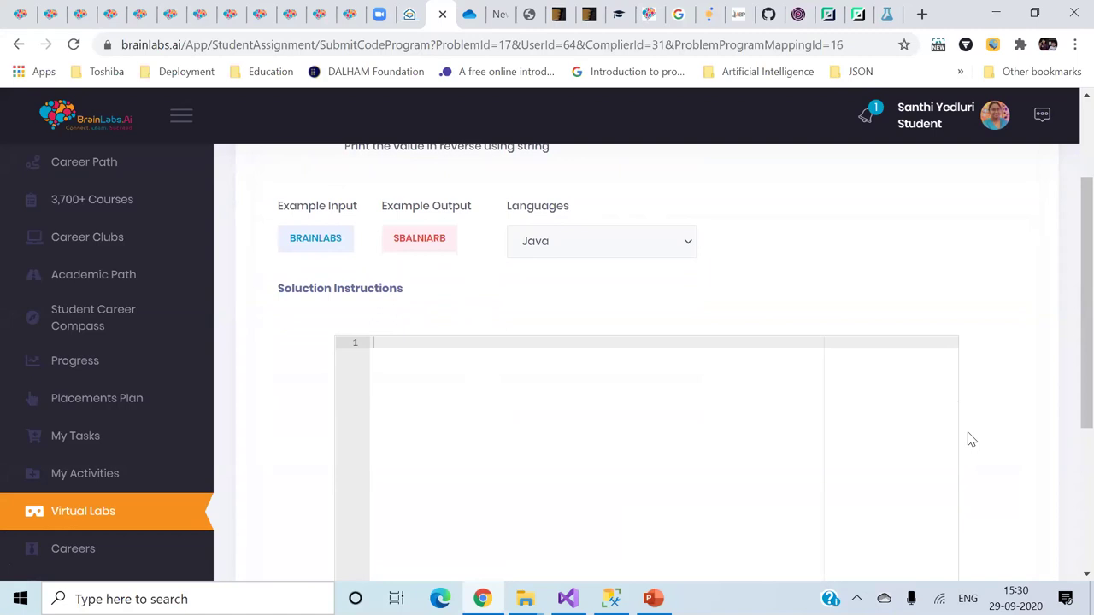
{"action": "scroll", "coordinate": [971, 439], "scroll_direction": "down", "scroll_amount": 4}
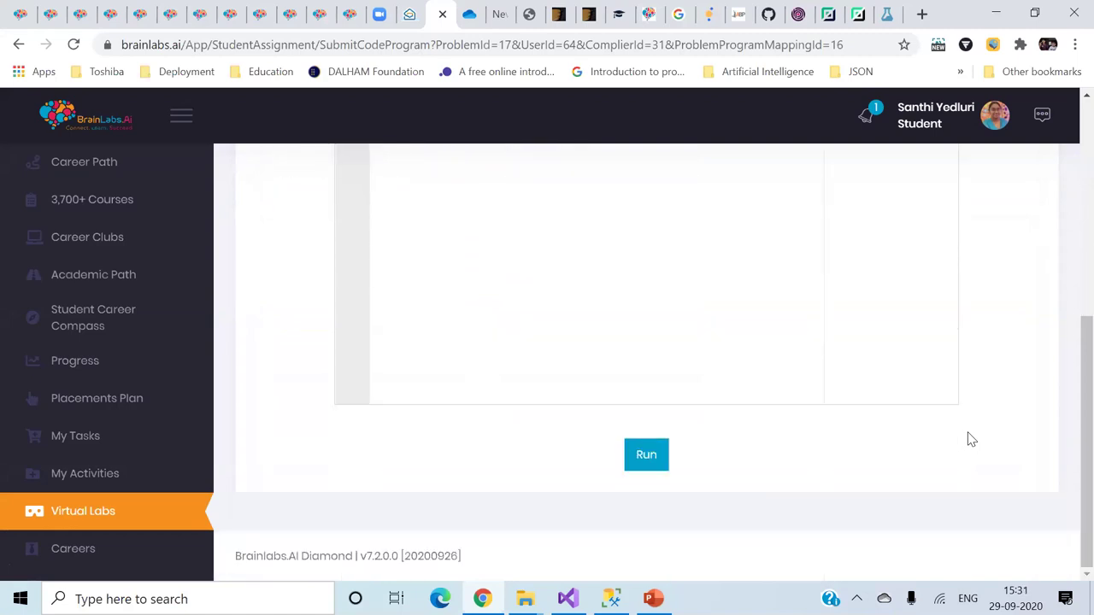
{"action": "scroll", "coordinate": [971, 439], "scroll_direction": "up", "scroll_amount": 6}
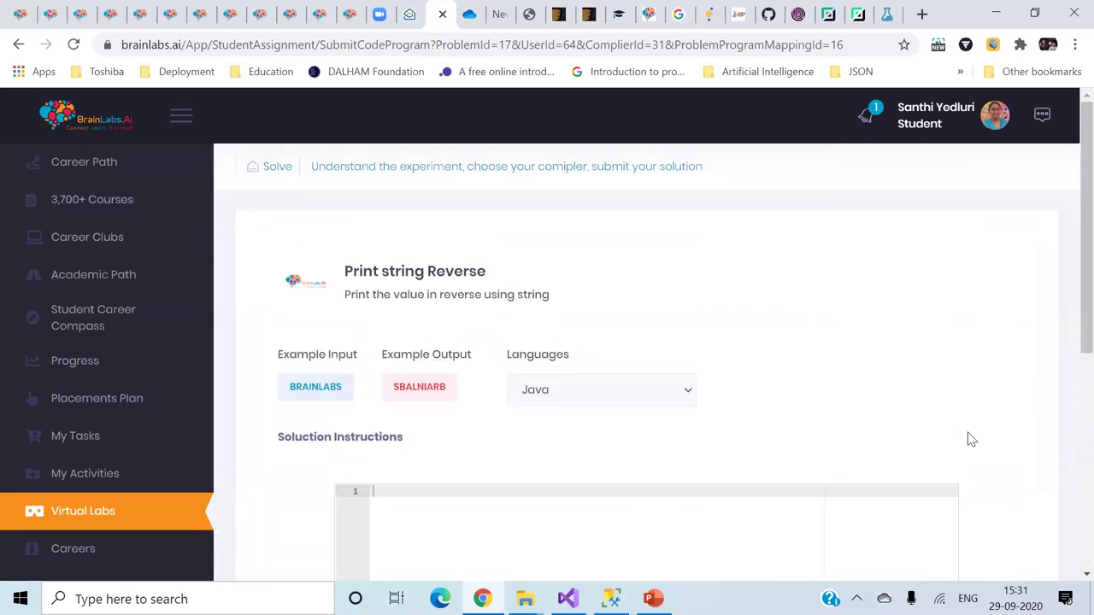
{"action": "left_click", "coordinate": [134, 515]}
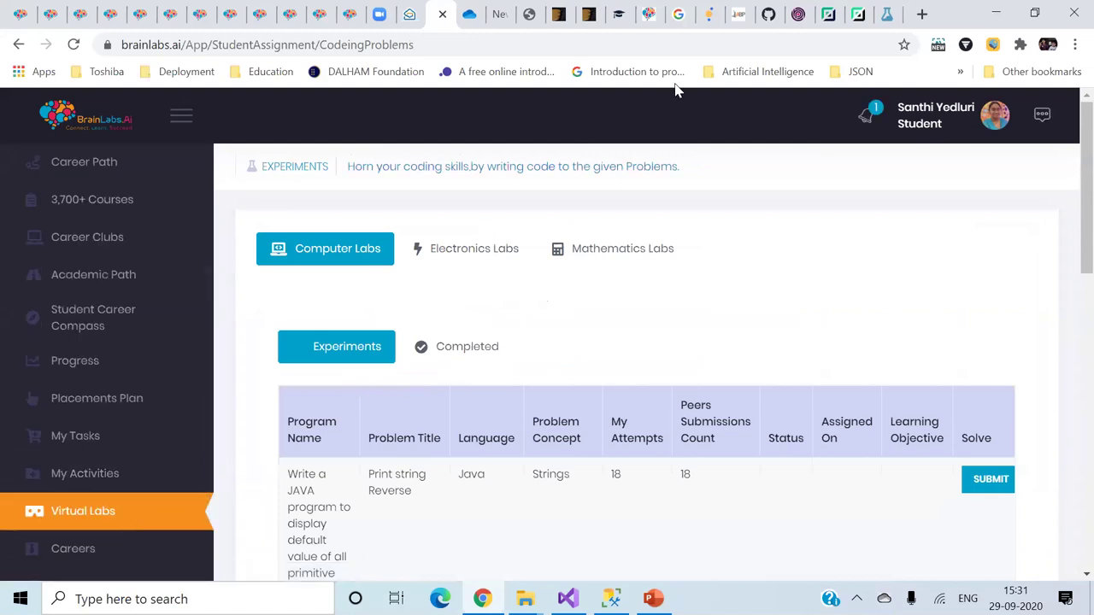
- Switch to the vLearn admin login history page and close the developer tools panel
{"action": "left_click", "coordinate": [647, 14]}
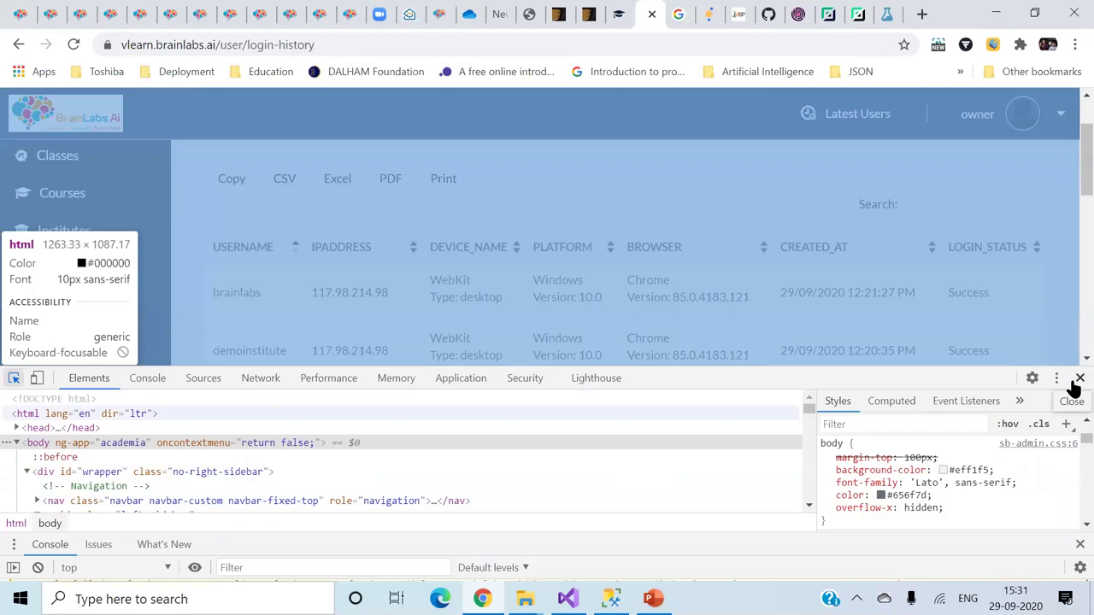
{"action": "left_click", "coordinate": [1075, 381]}
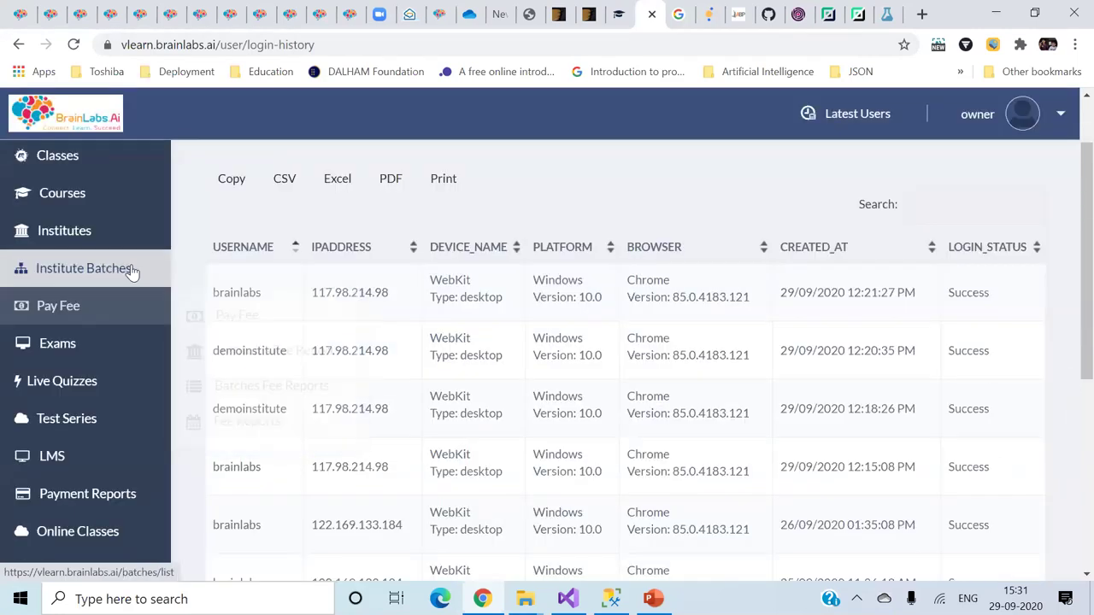
{"action": "mouse_move", "coordinate": [113, 239]}
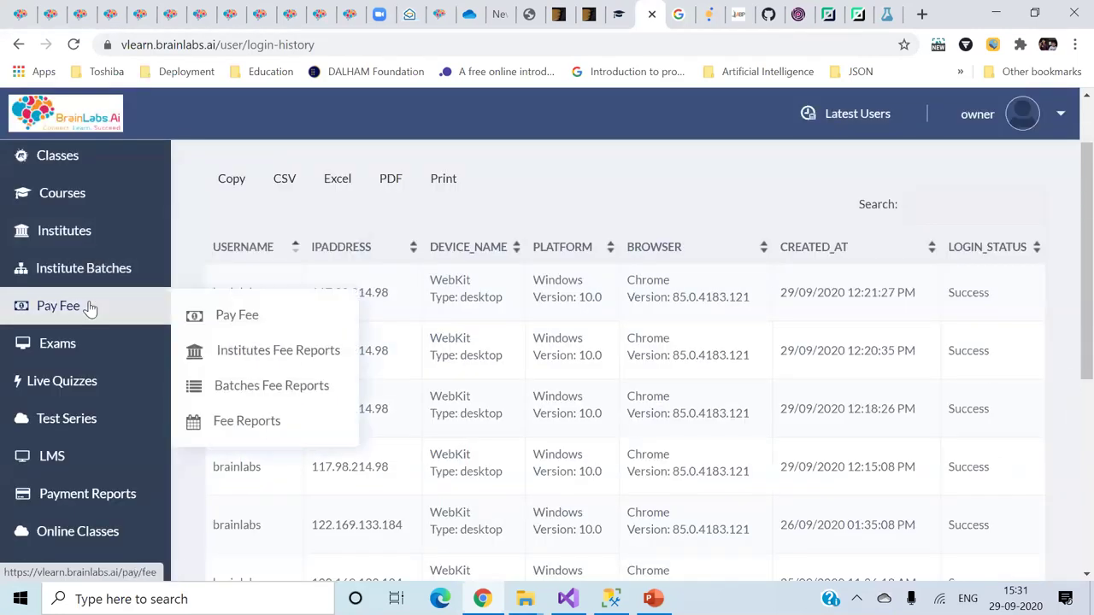
{"action": "mouse_move", "coordinate": [98, 359]}
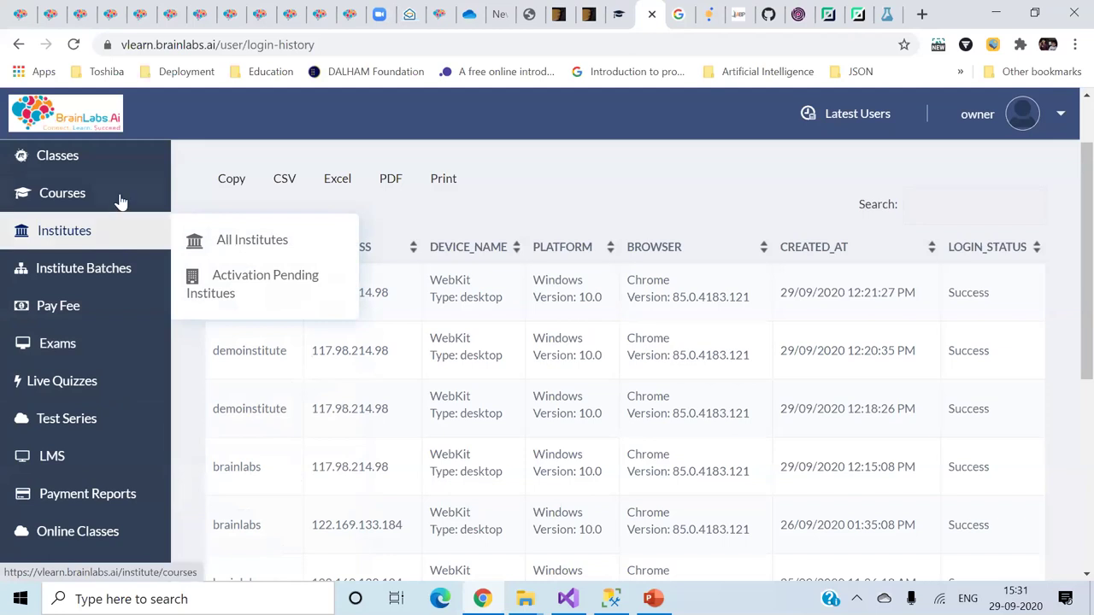
{"action": "scroll", "coordinate": [111, 293], "scroll_direction": "up", "scroll_amount": 1}
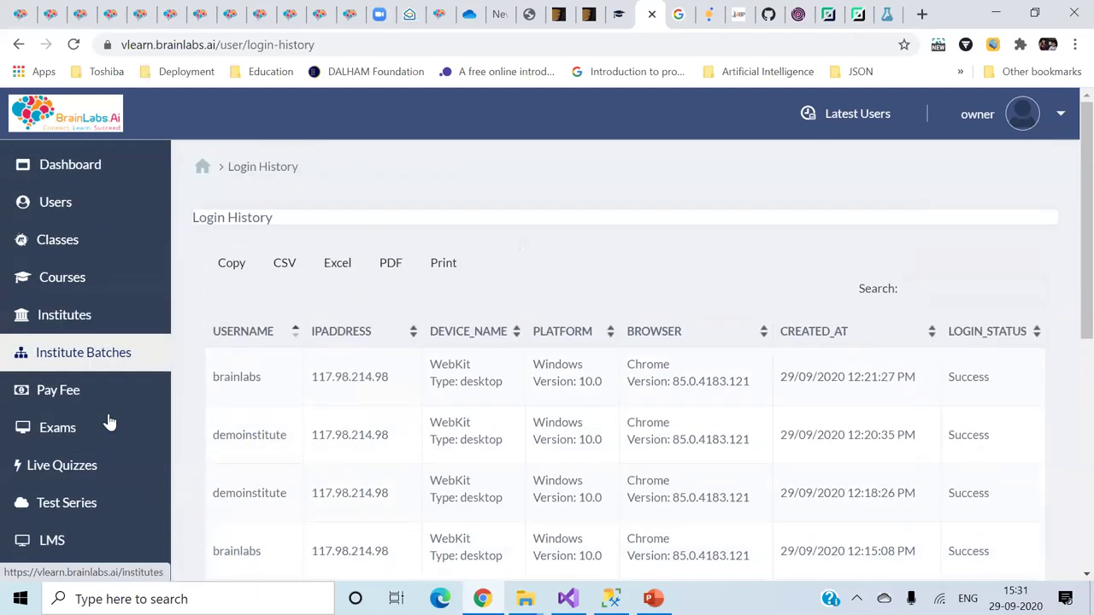
{"action": "scroll", "coordinate": [128, 531], "scroll_direction": "down", "scroll_amount": 2}
{"action": "scroll", "coordinate": [128, 532], "scroll_direction": "down", "scroll_amount": 1}
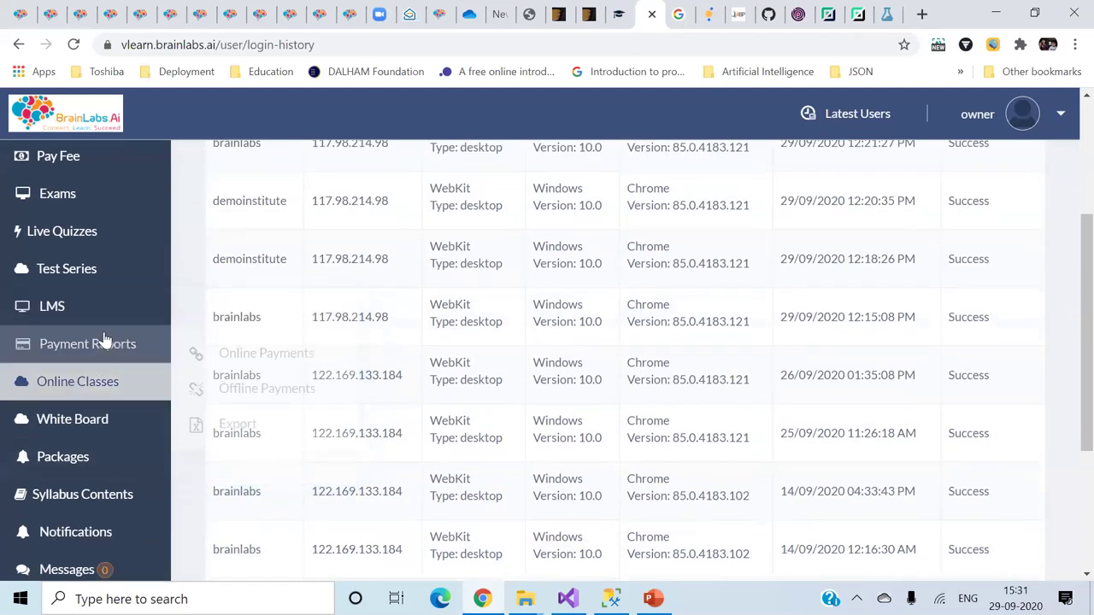
- Open the LMS test series page and sign back in to the admin portal
{"action": "left_click", "coordinate": [255, 361]}
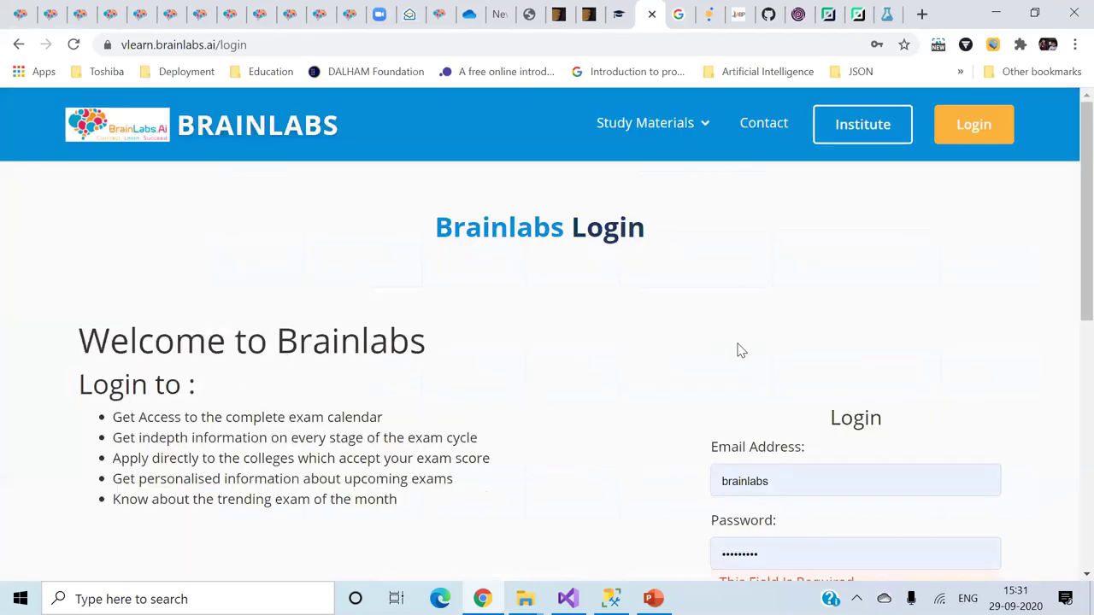
{"action": "scroll", "coordinate": [738, 350], "scroll_direction": "down", "scroll_amount": 4}
{"action": "left_click", "coordinate": [735, 382]}
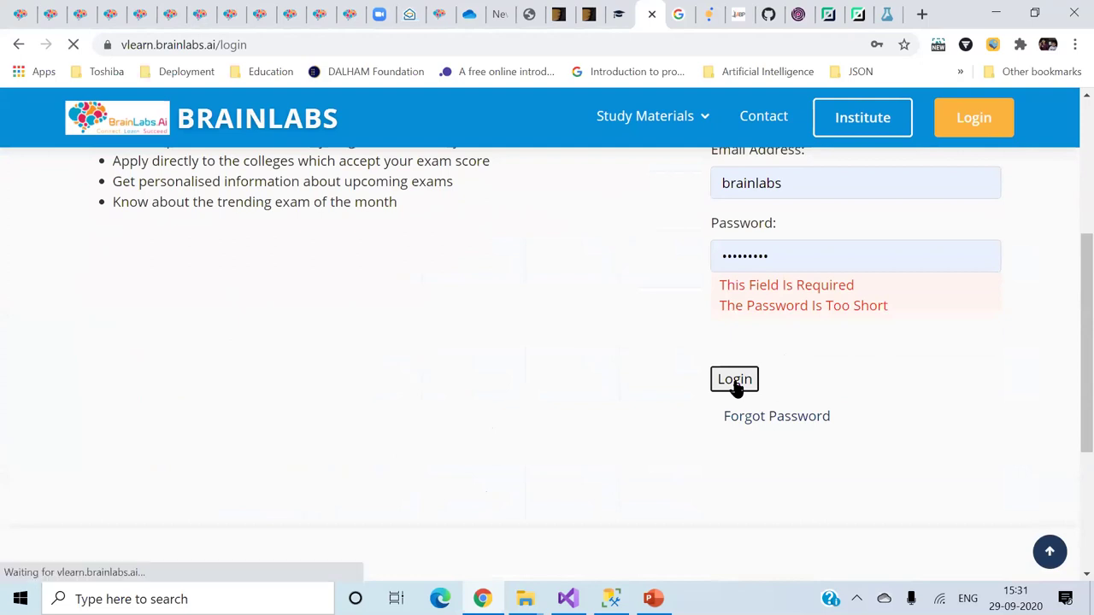
{"action": "scroll", "coordinate": [735, 387], "scroll_direction": "down", "scroll_amount": 3}
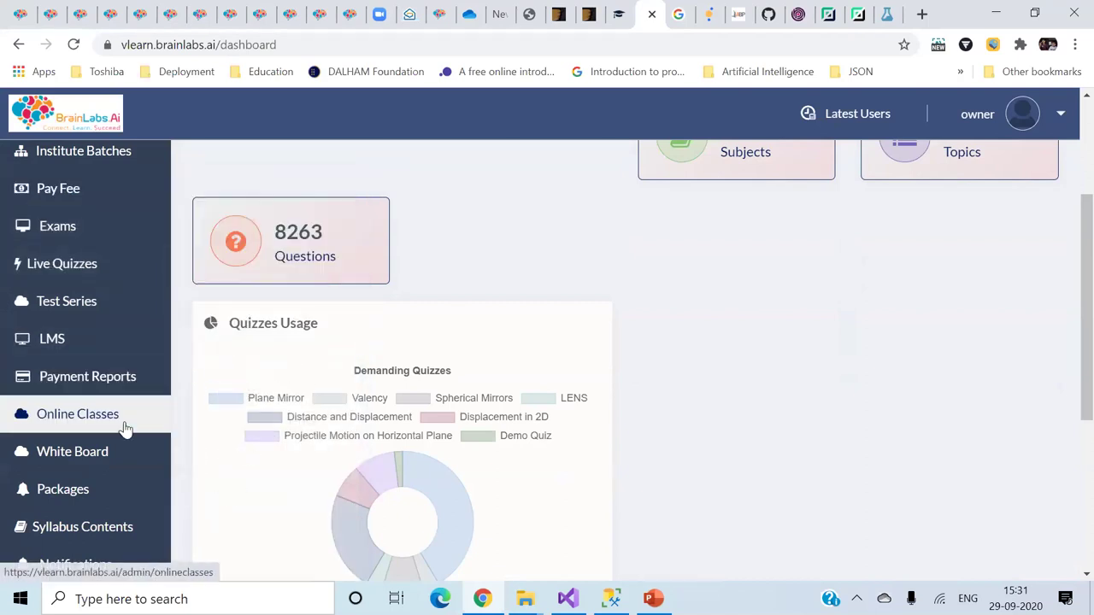
{"action": "scroll", "coordinate": [124, 428], "scroll_direction": "down", "scroll_amount": 2}
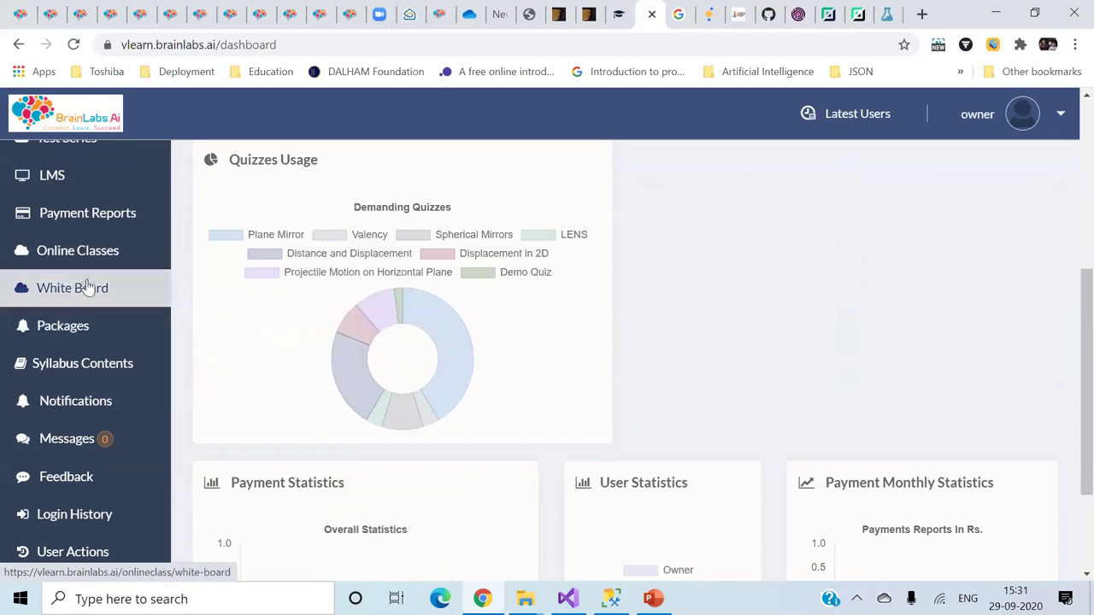
{"action": "scroll", "coordinate": [114, 259], "scroll_direction": "up", "scroll_amount": 4}
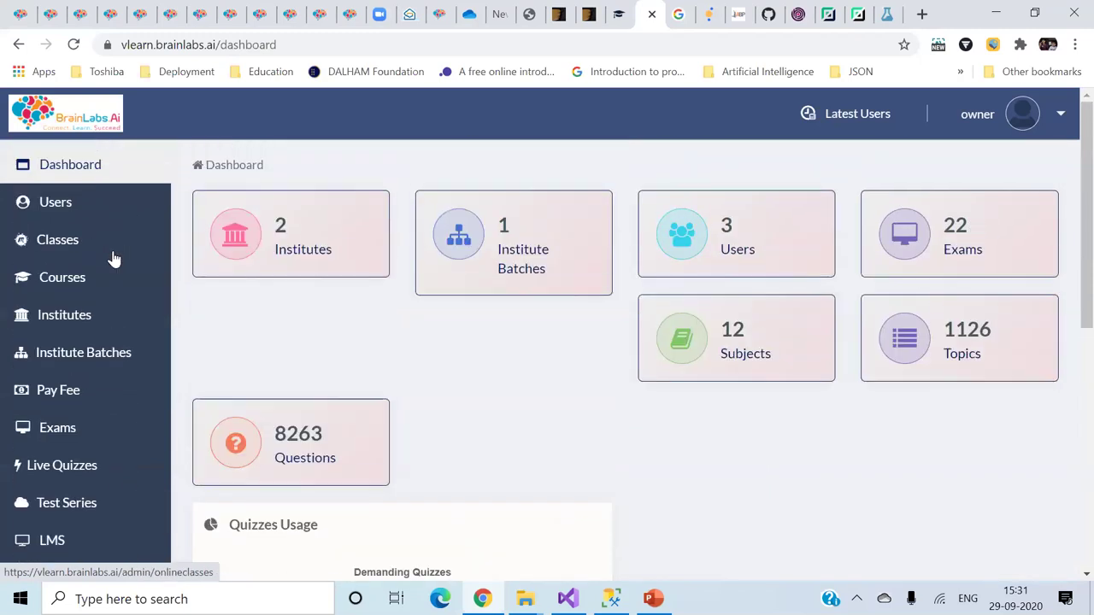
- View the courses and institutes lists, then bring the agenda presentation forward
{"action": "left_click", "coordinate": [87, 288]}
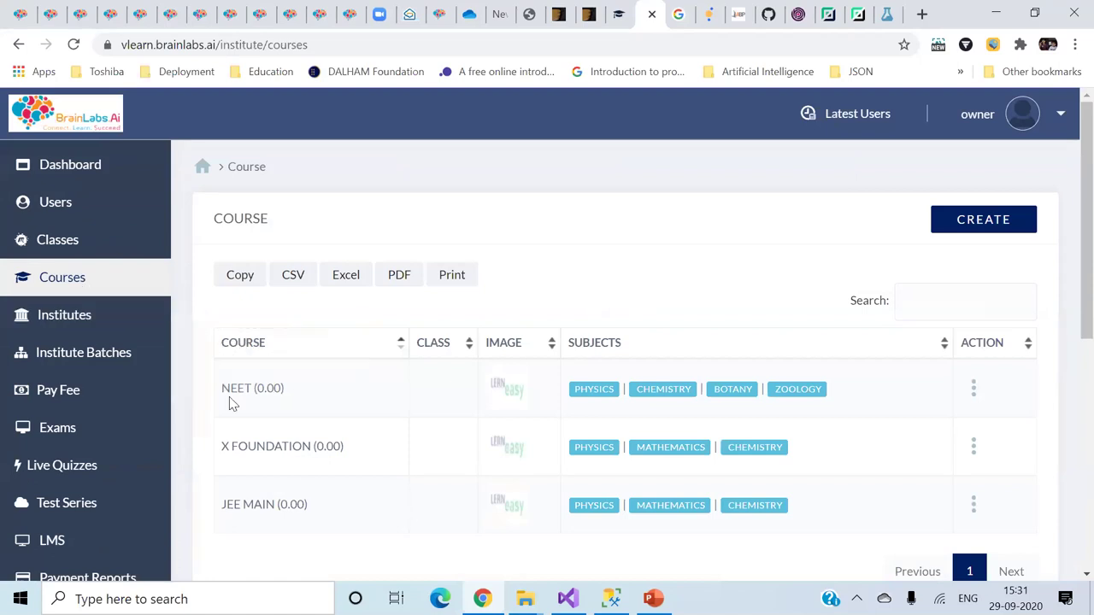
{"action": "left_click", "coordinate": [129, 318]}
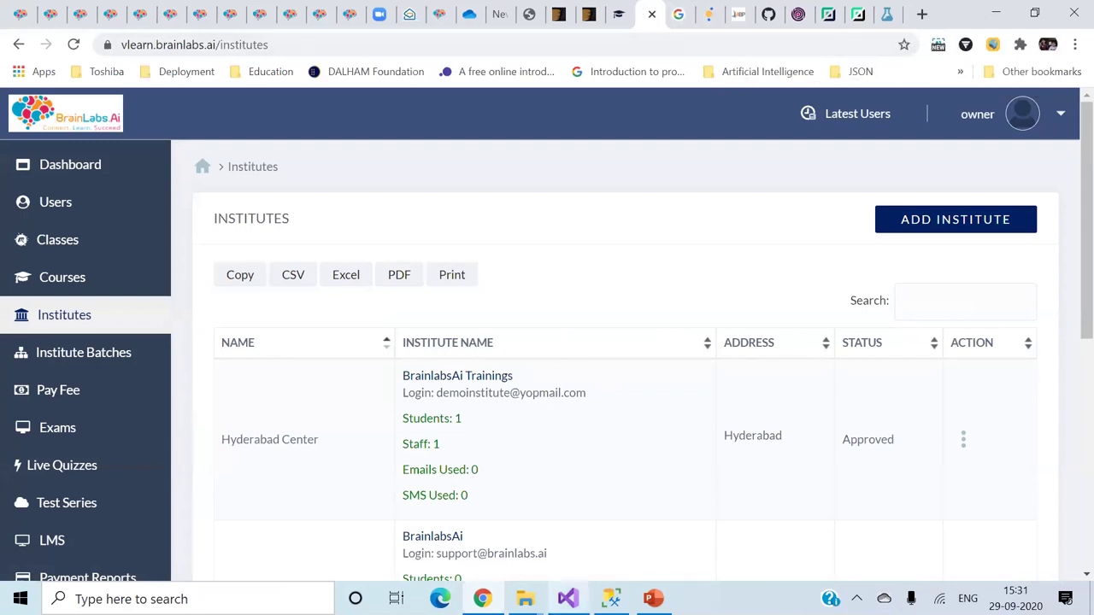
{"action": "left_click", "coordinate": [653, 598]}
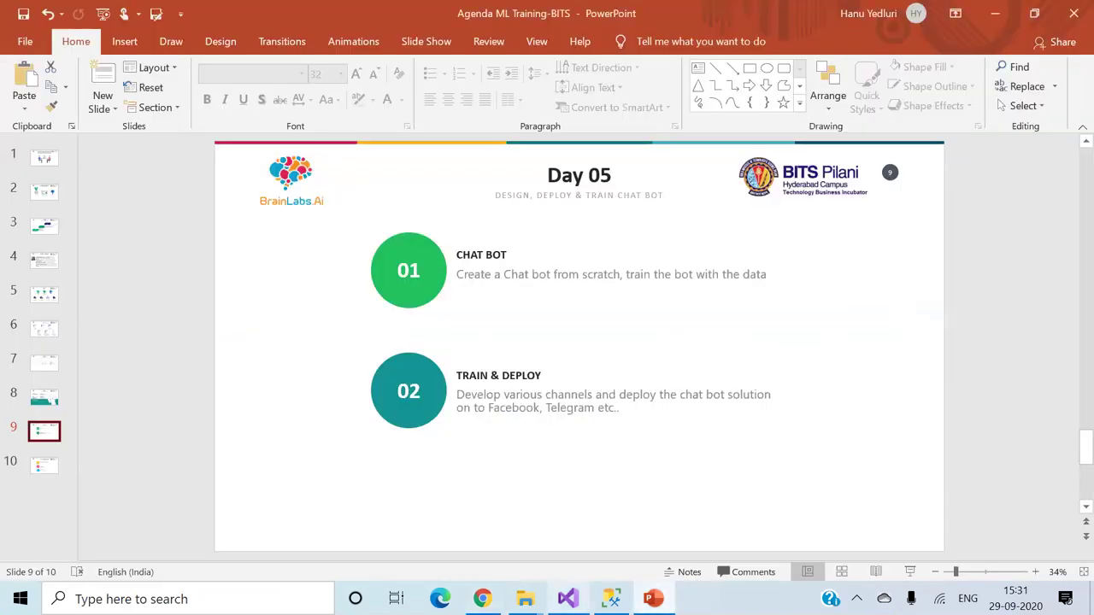
- Switch to the browser's brainlabs.ai student tab showing the Virtual Labs coding problems
{"action": "left_click", "coordinate": [653, 598]}
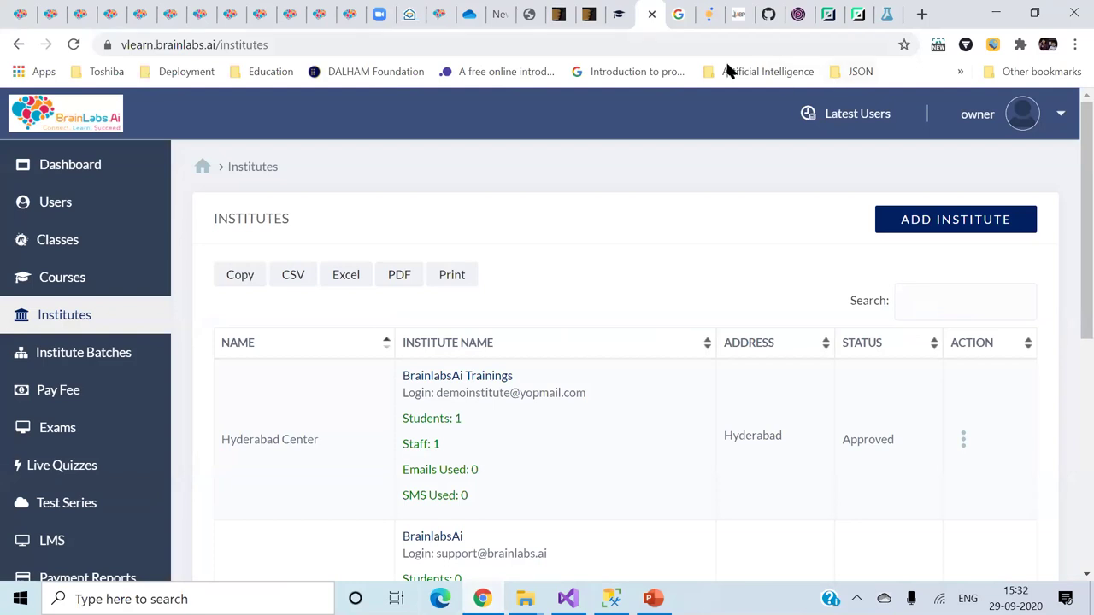
{"action": "left_click", "coordinate": [440, 15]}
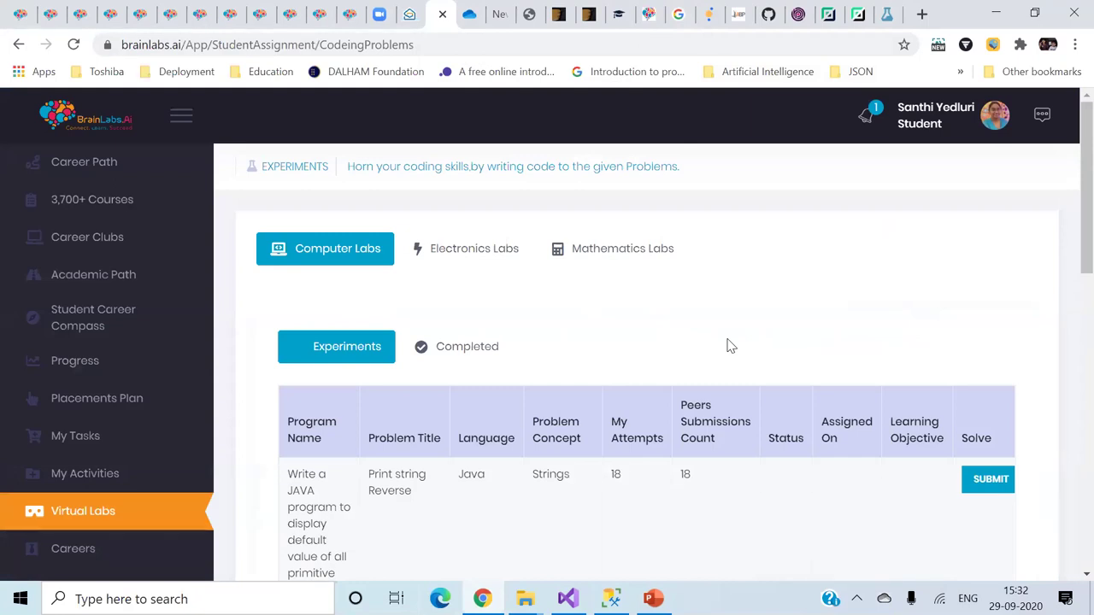
- View the accepted C# submission code for the completed Cumulative square value problem, then close it
{"action": "scroll", "coordinate": [729, 345], "scroll_direction": "down", "scroll_amount": 2}
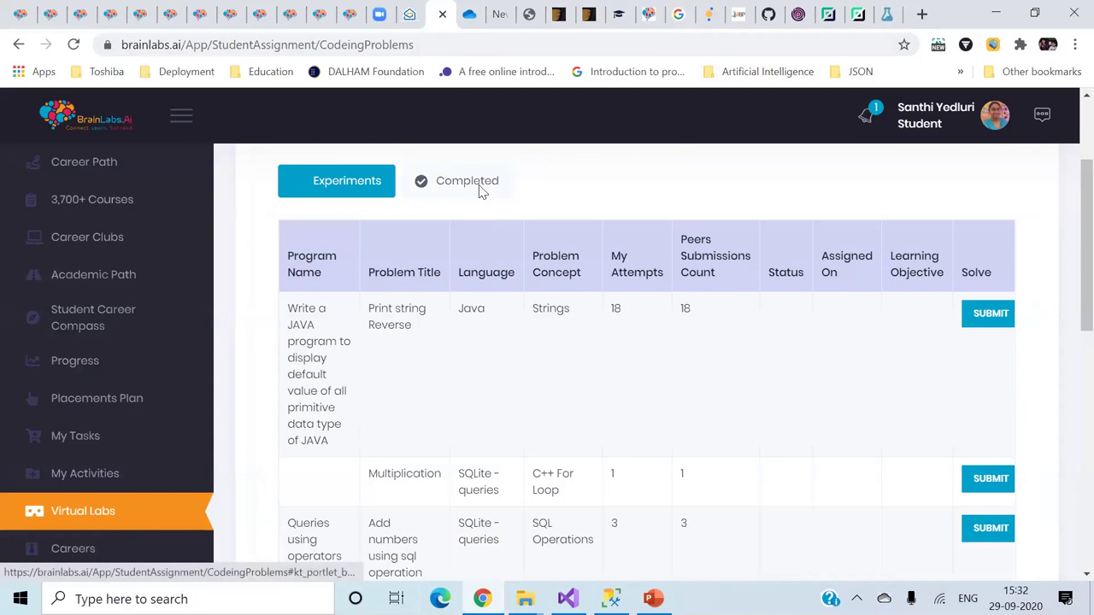
{"action": "left_click", "coordinate": [481, 191]}
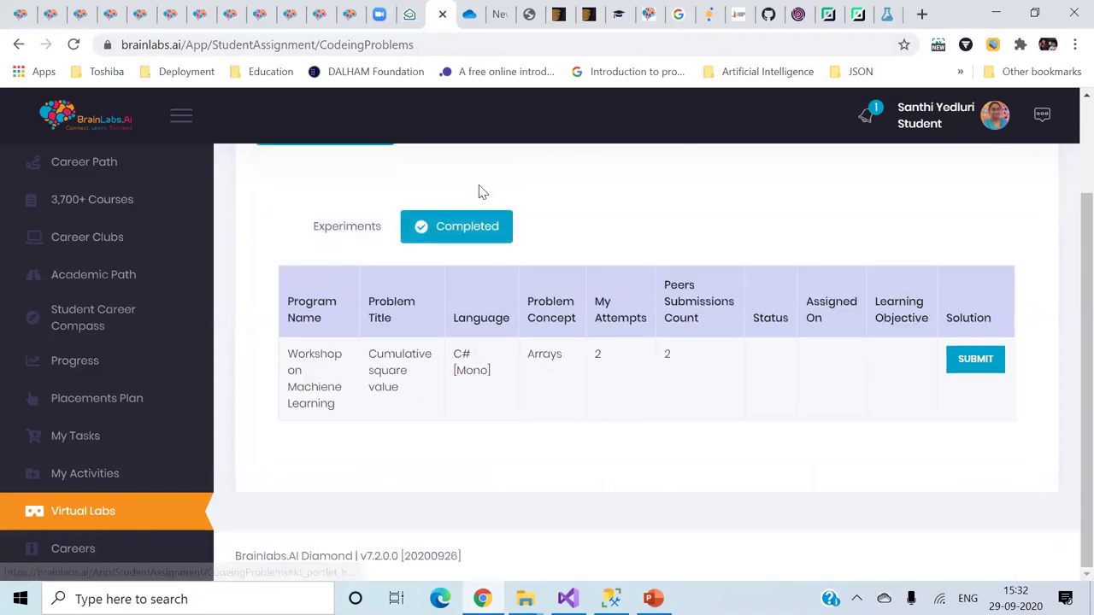
{"action": "left_click", "coordinate": [977, 362]}
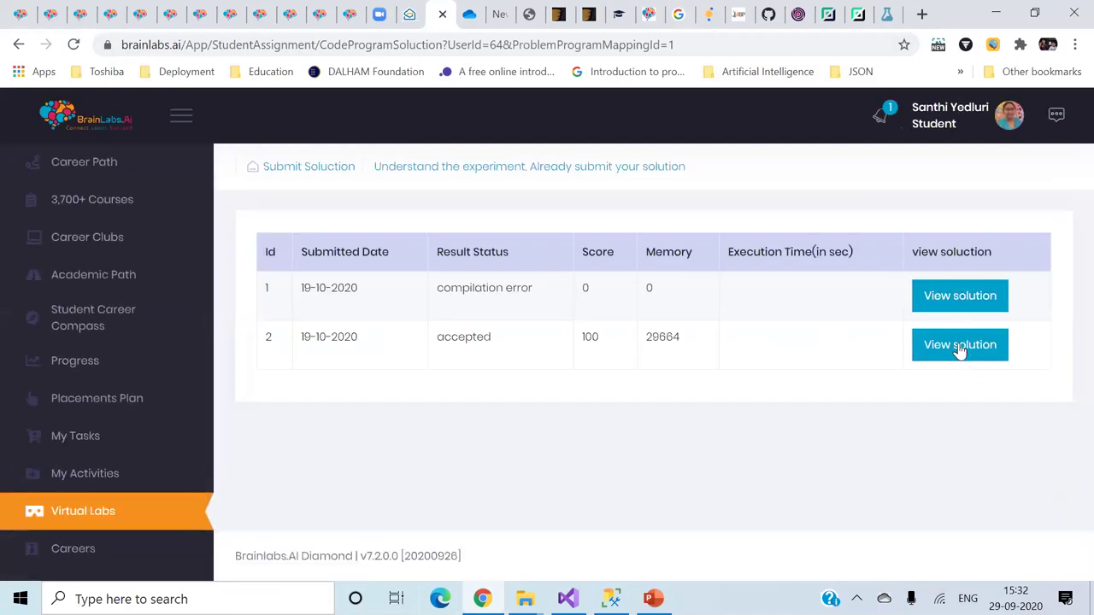
{"action": "left_click", "coordinate": [960, 346]}
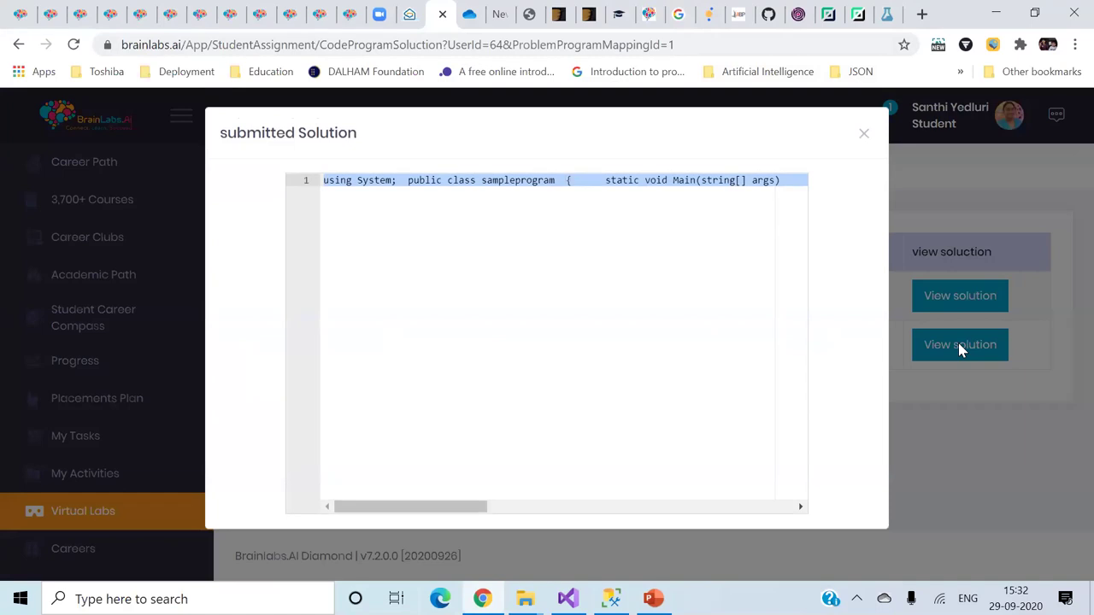
{"action": "left_click", "coordinate": [863, 134]}
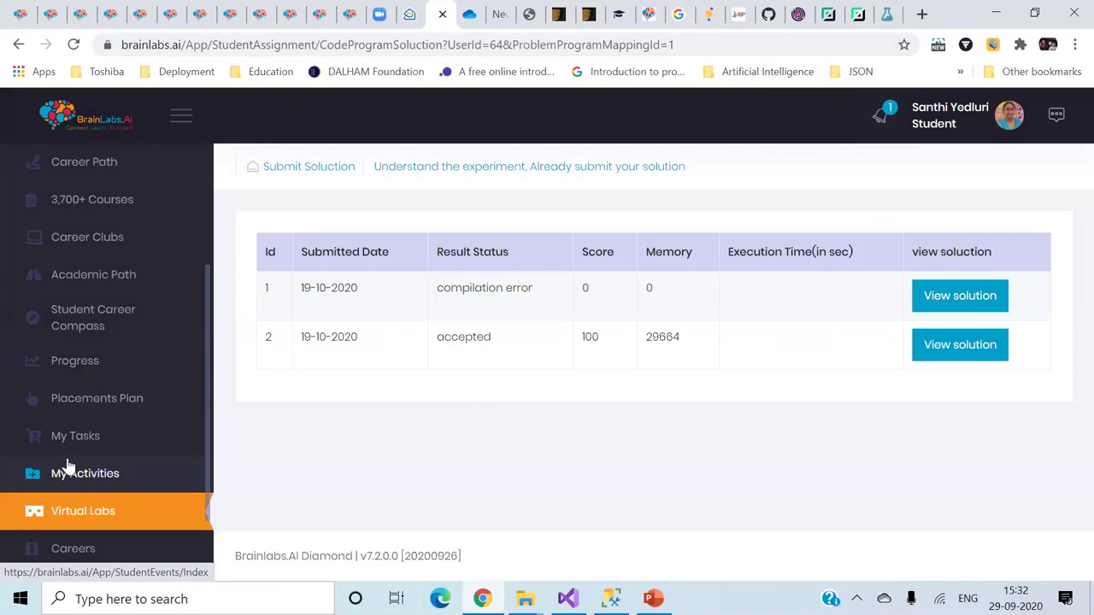
- Browse My Activities' workshops, Training Batches and Hackathons tabs, then open My Tasks
{"action": "left_click", "coordinate": [89, 483]}
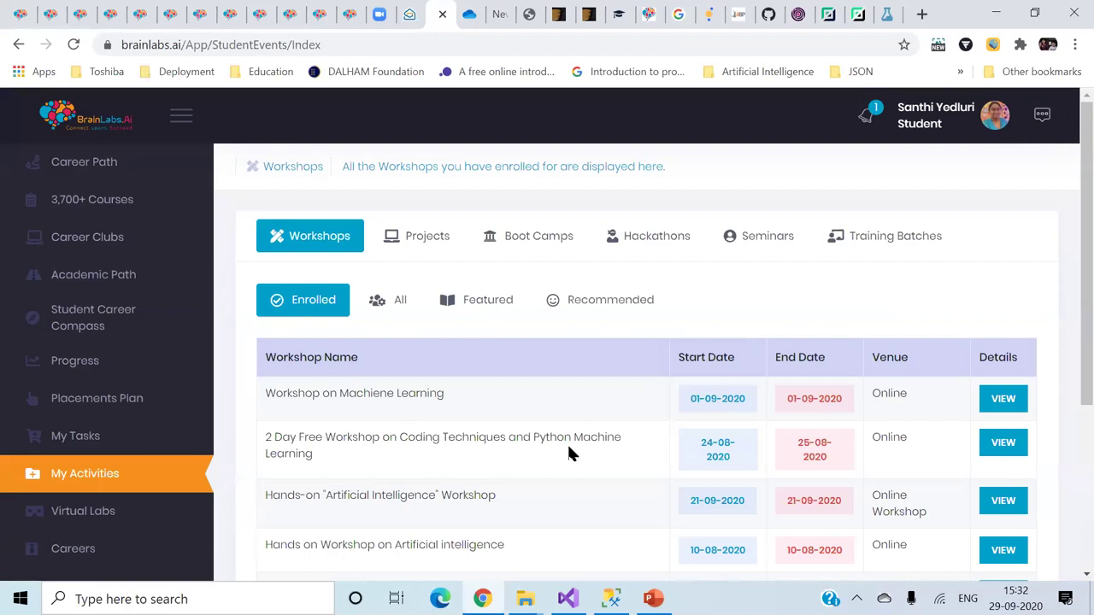
{"action": "scroll", "coordinate": [569, 451], "scroll_direction": "down", "scroll_amount": 1}
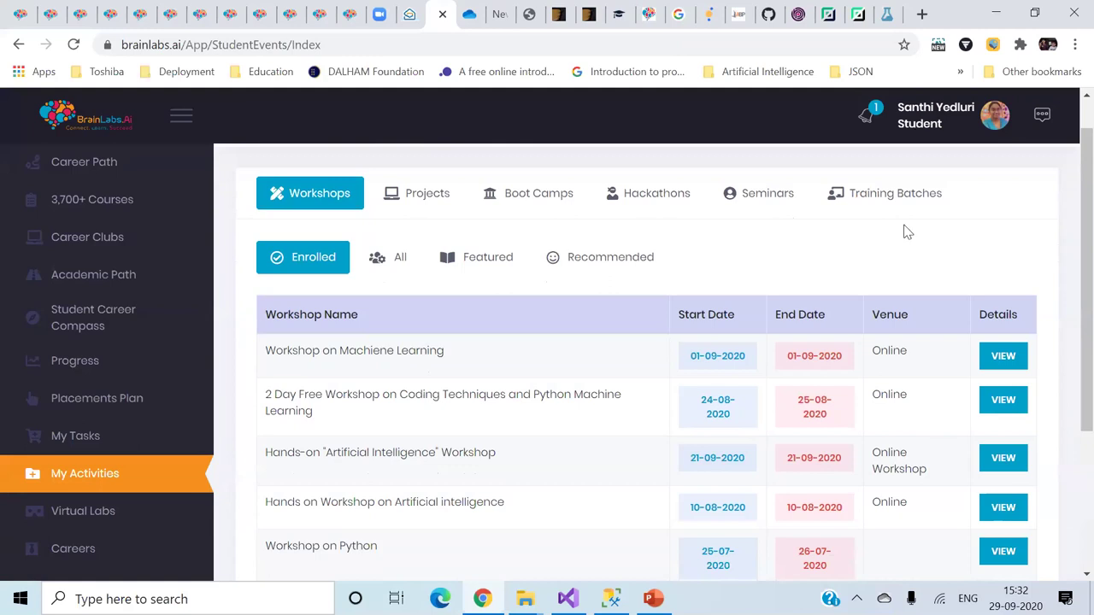
{"action": "left_click", "coordinate": [901, 200]}
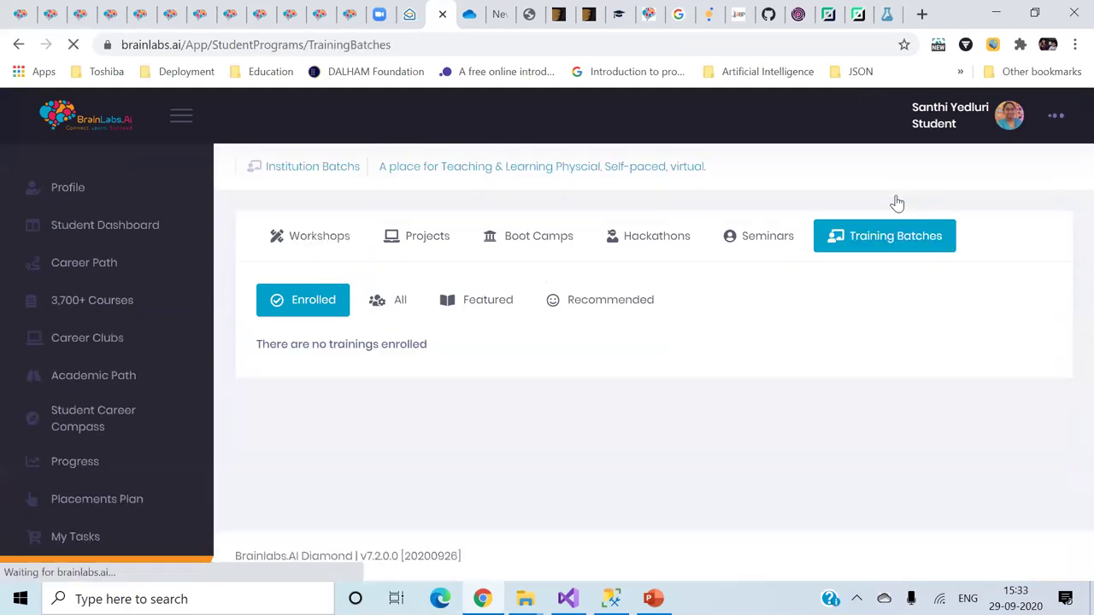
{"action": "left_click", "coordinate": [655, 247]}
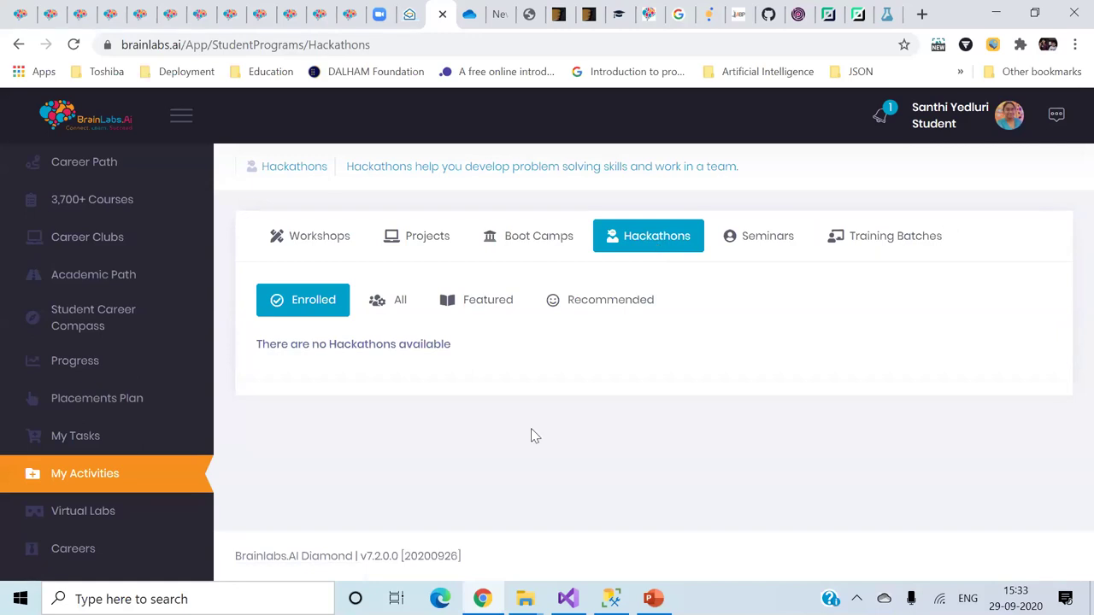
{"action": "left_click", "coordinate": [120, 440]}
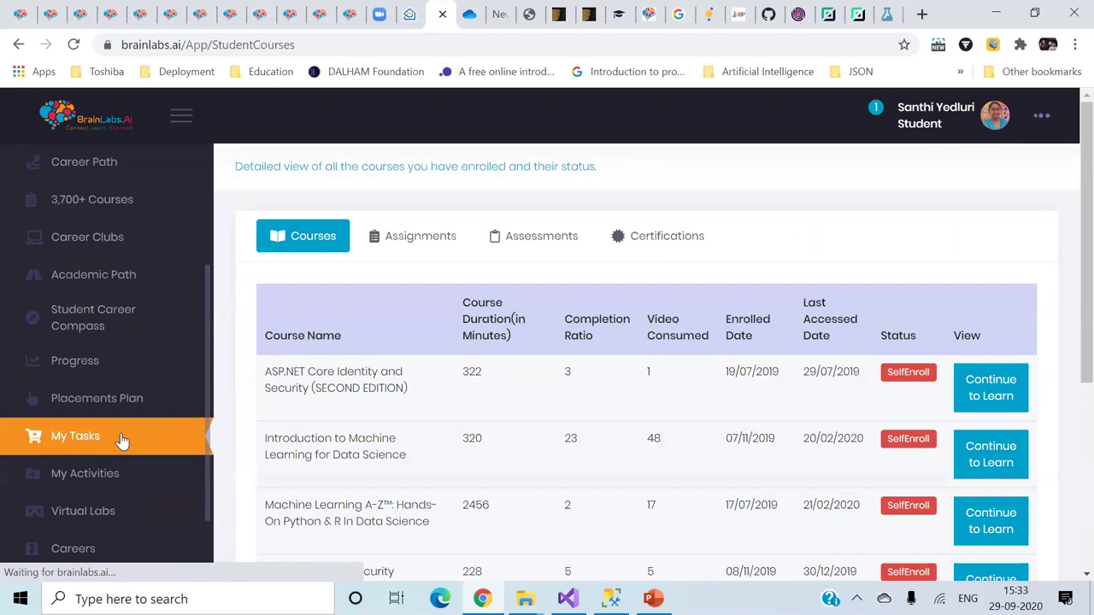
- Browse the career categories and All Jobs openings list, then view the résumé page and Chrome's menu
{"action": "scroll", "coordinate": [520, 469], "scroll_direction": "down", "scroll_amount": 1}
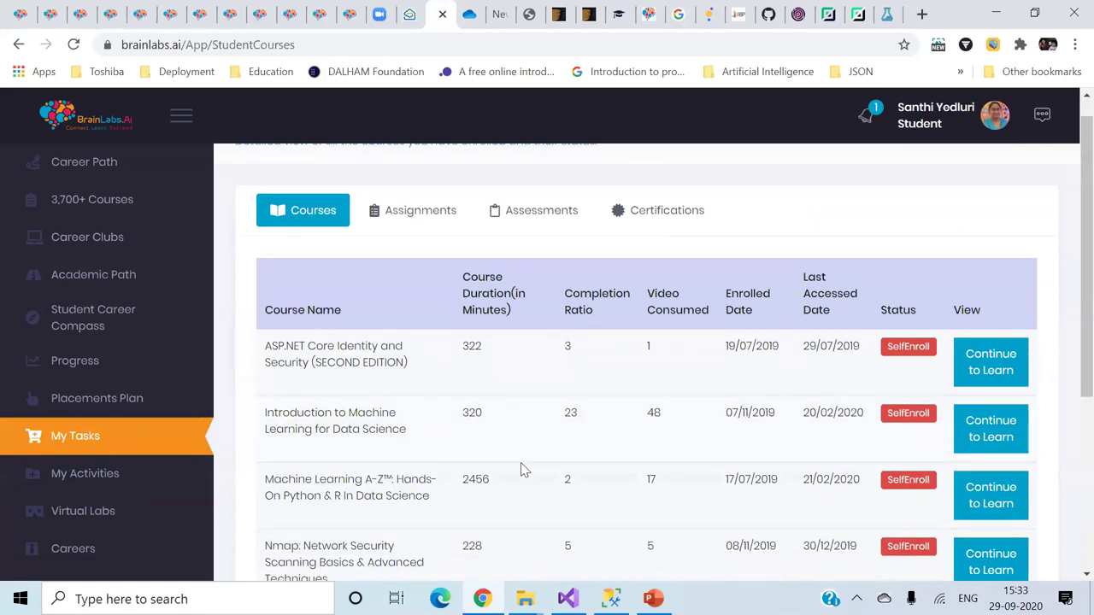
{"action": "scroll", "coordinate": [521, 462], "scroll_direction": "down", "scroll_amount": 1}
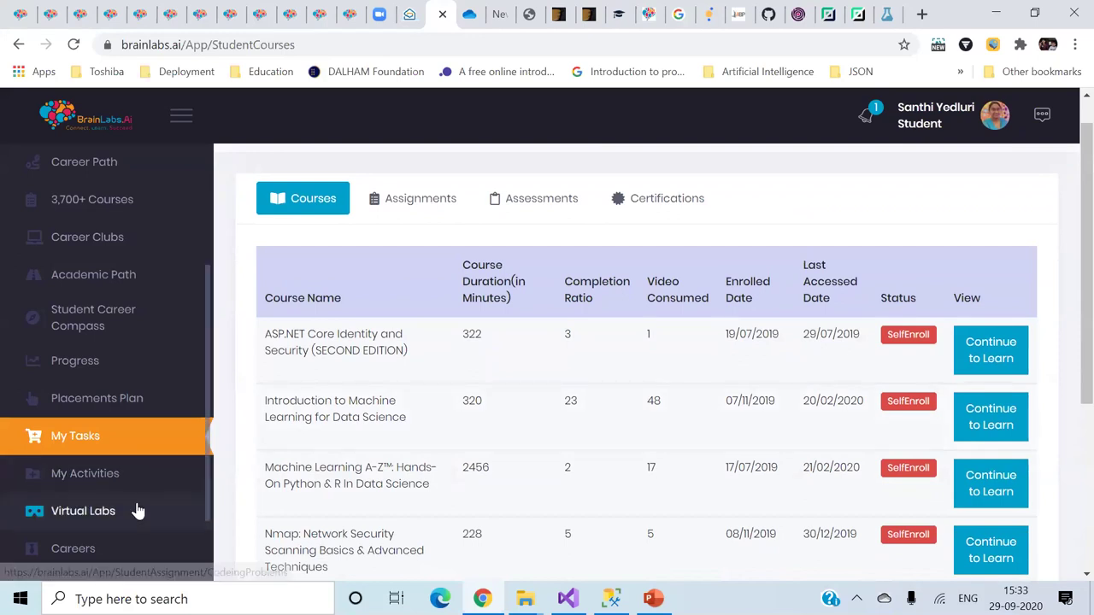
{"action": "scroll", "coordinate": [139, 513], "scroll_direction": "down", "scroll_amount": 1}
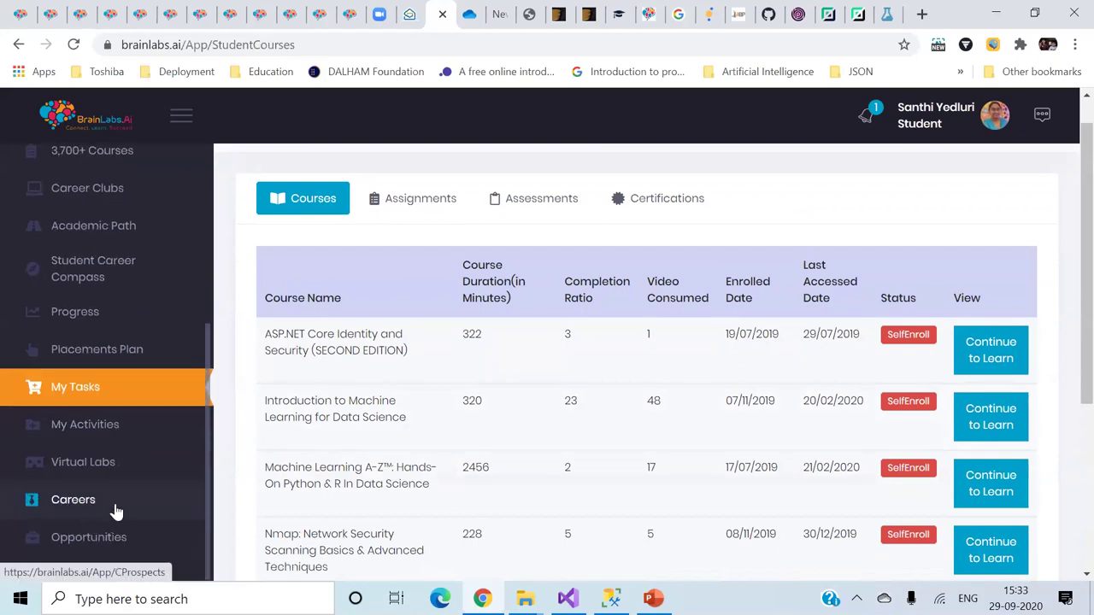
{"action": "left_click", "coordinate": [116, 510]}
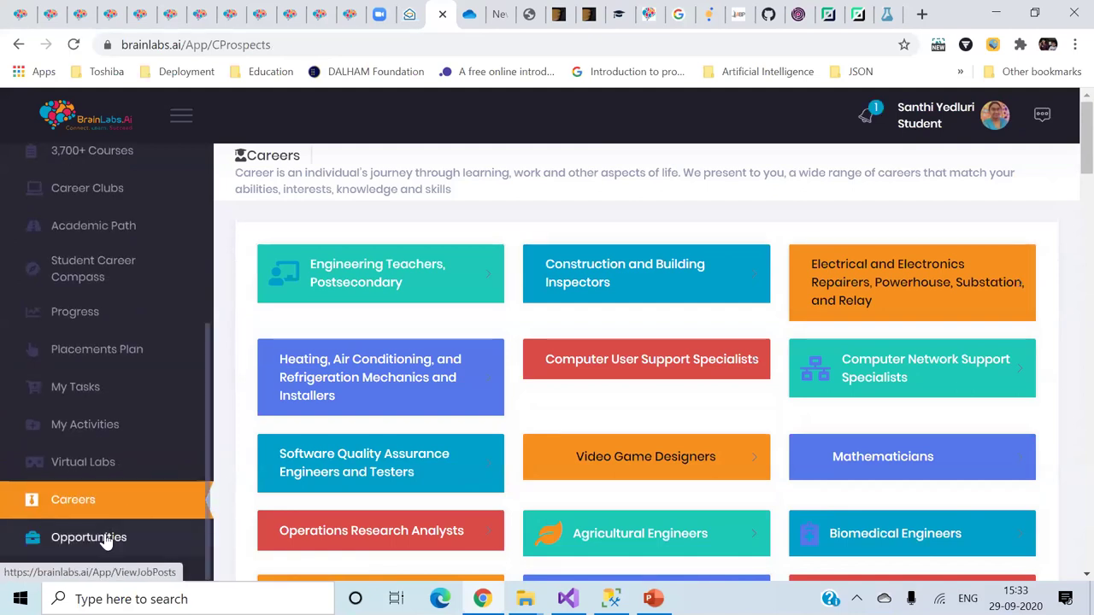
{"action": "left_click", "coordinate": [107, 538]}
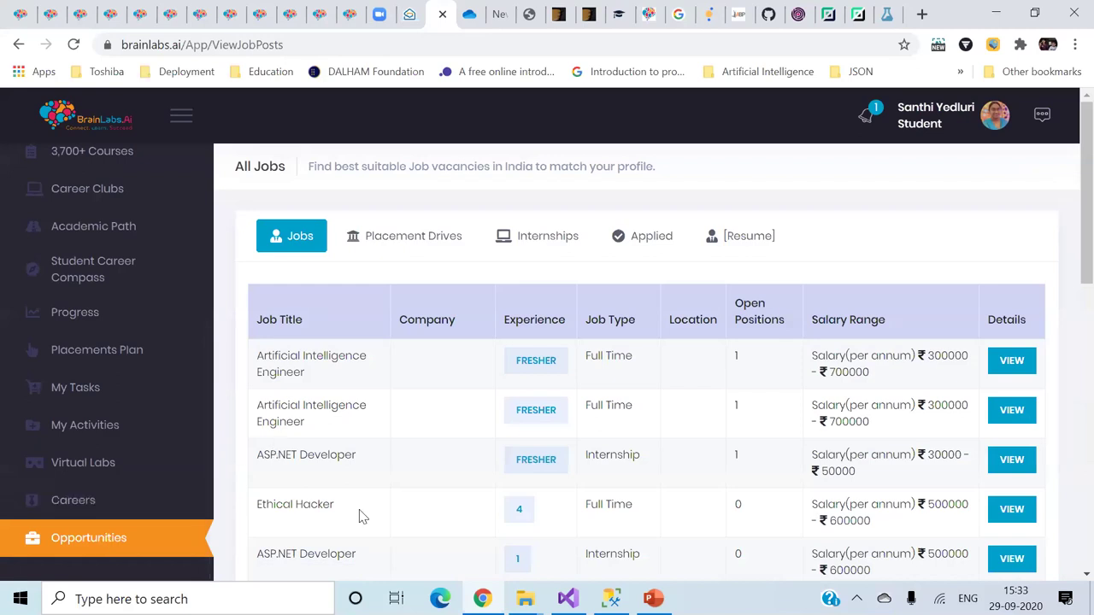
{"action": "left_click", "coordinate": [742, 243]}
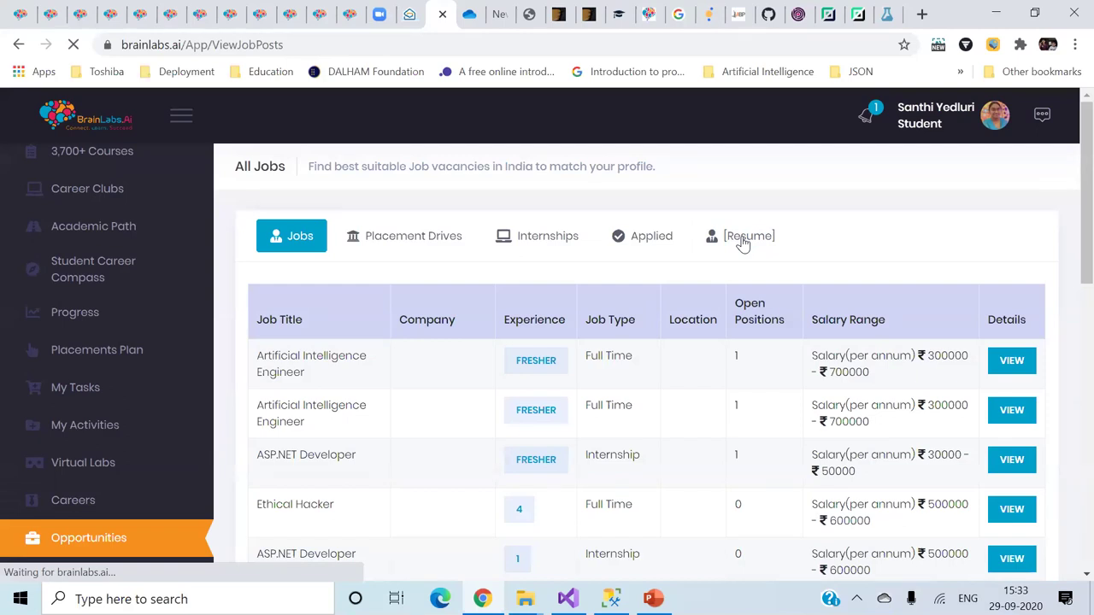
{"action": "left_click", "coordinate": [1074, 45]}
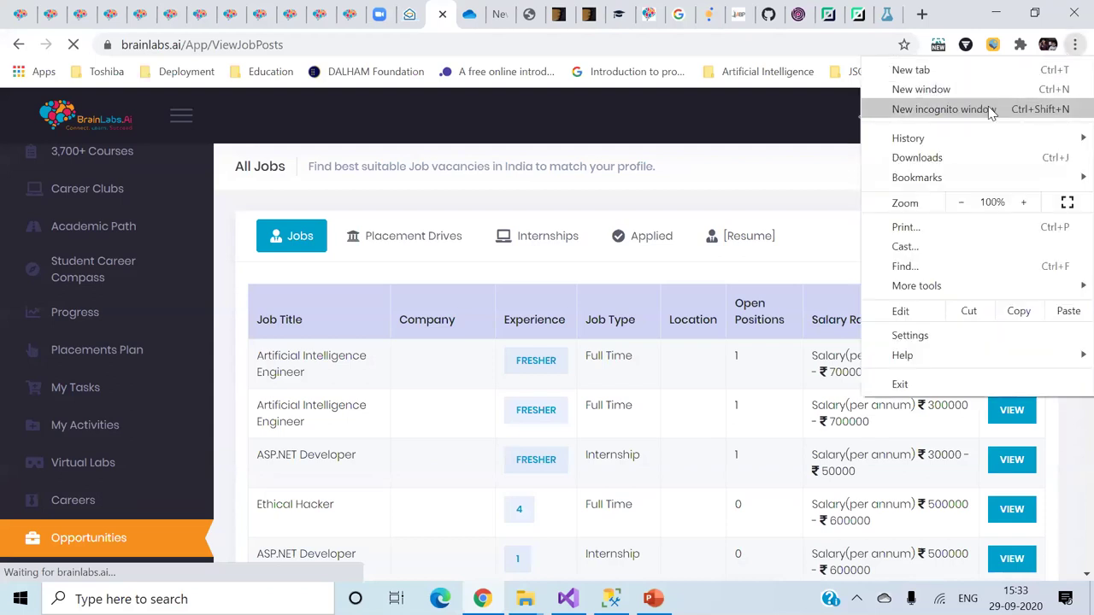
- Open a new Chrome incognito window and go to brainlabs.ai
{"action": "left_click", "coordinate": [992, 113]}
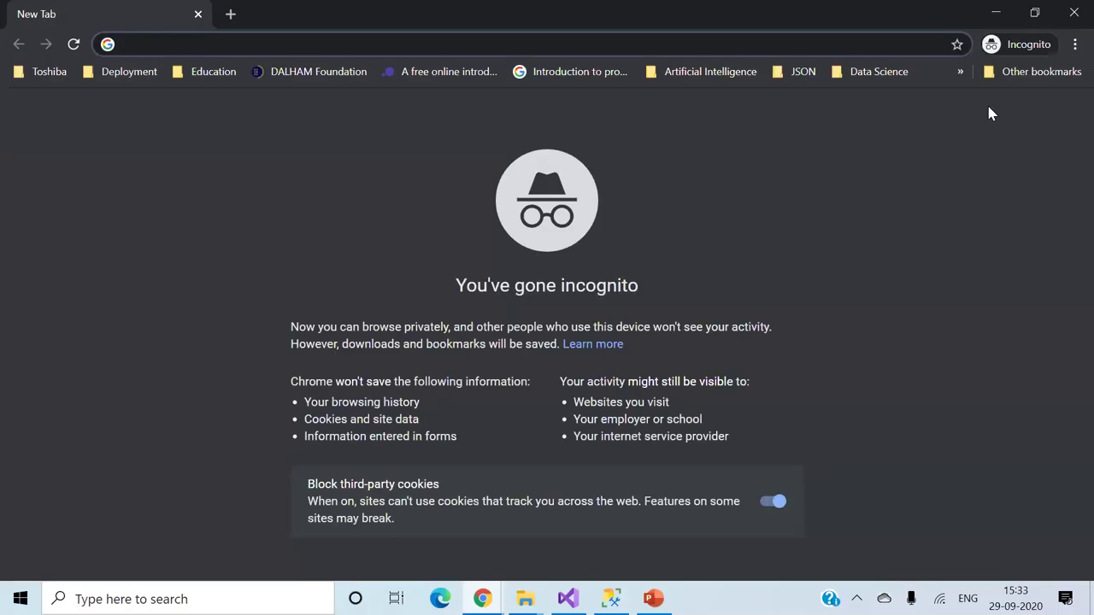
{"action": "left_click", "coordinate": [883, 47]}
{"action": "type", "text": "br"}
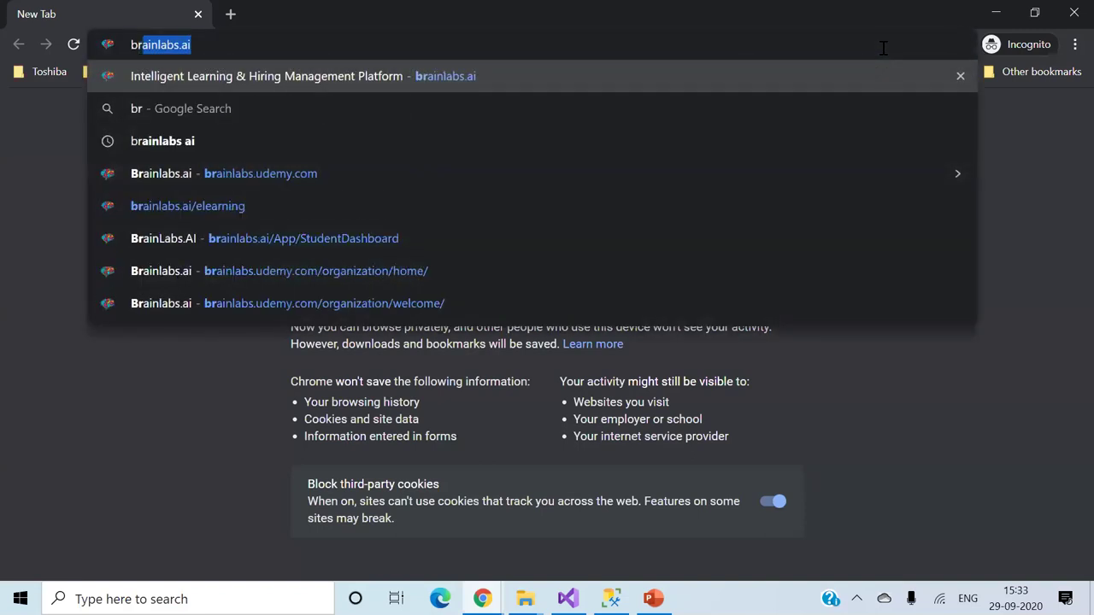
{"action": "key", "text": "Return"}
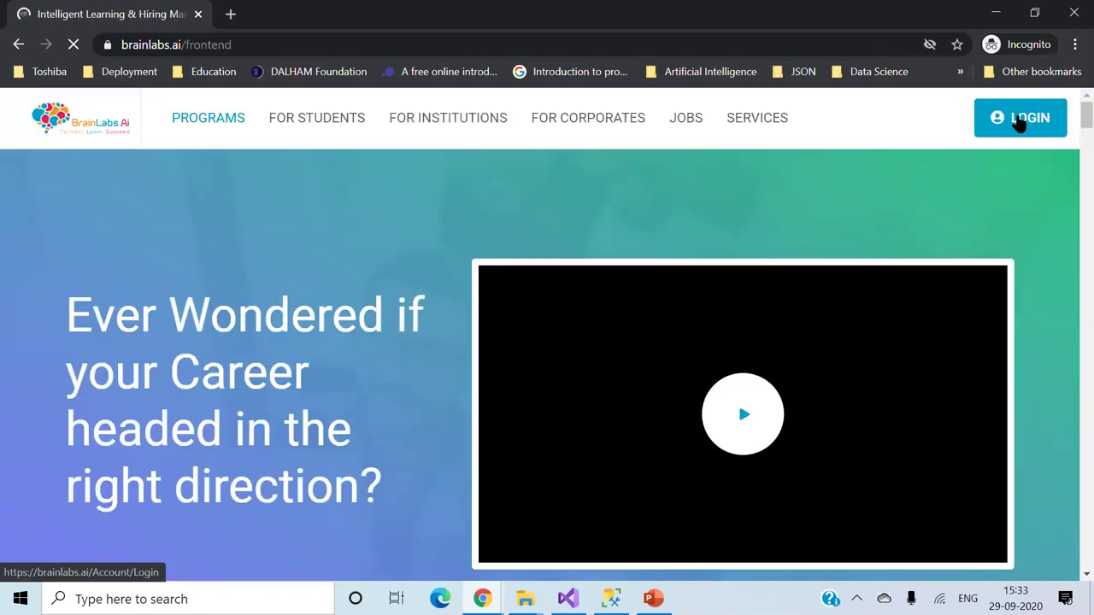
- Log in to BrainLabs.ai with the saved program manager account
{"action": "left_click", "coordinate": [1019, 120]}
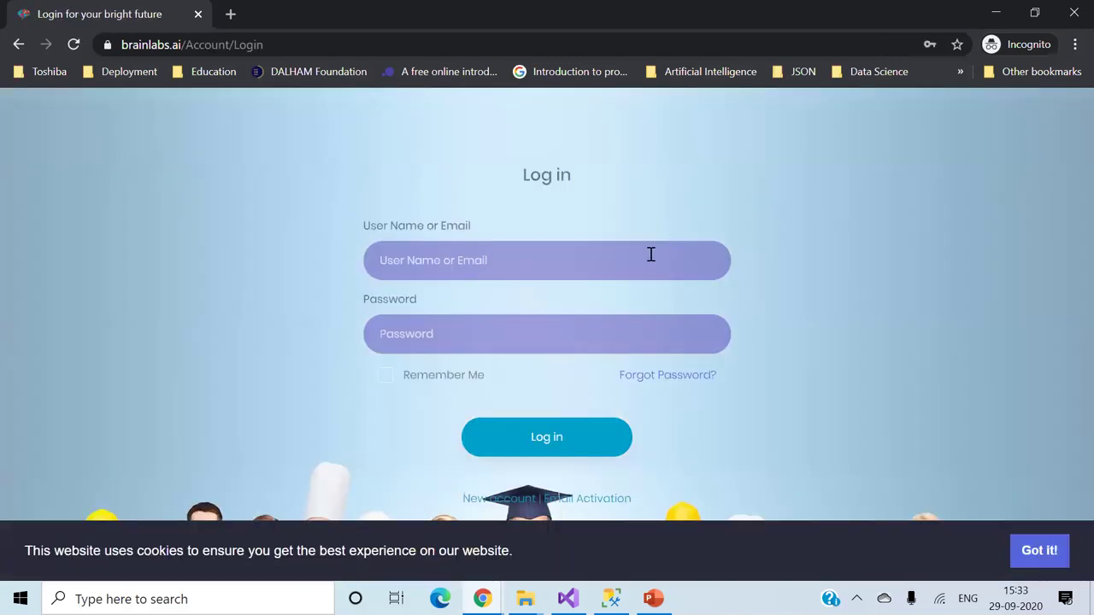
{"action": "left_click", "coordinate": [650, 254]}
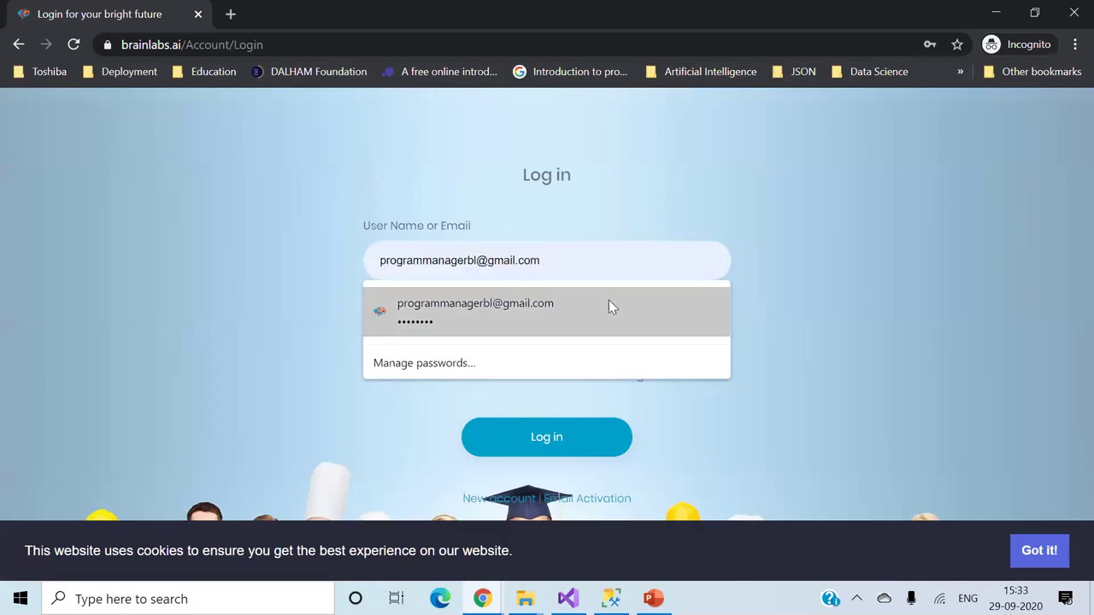
{"action": "left_click", "coordinate": [609, 300]}
{"action": "left_click", "coordinate": [551, 440]}
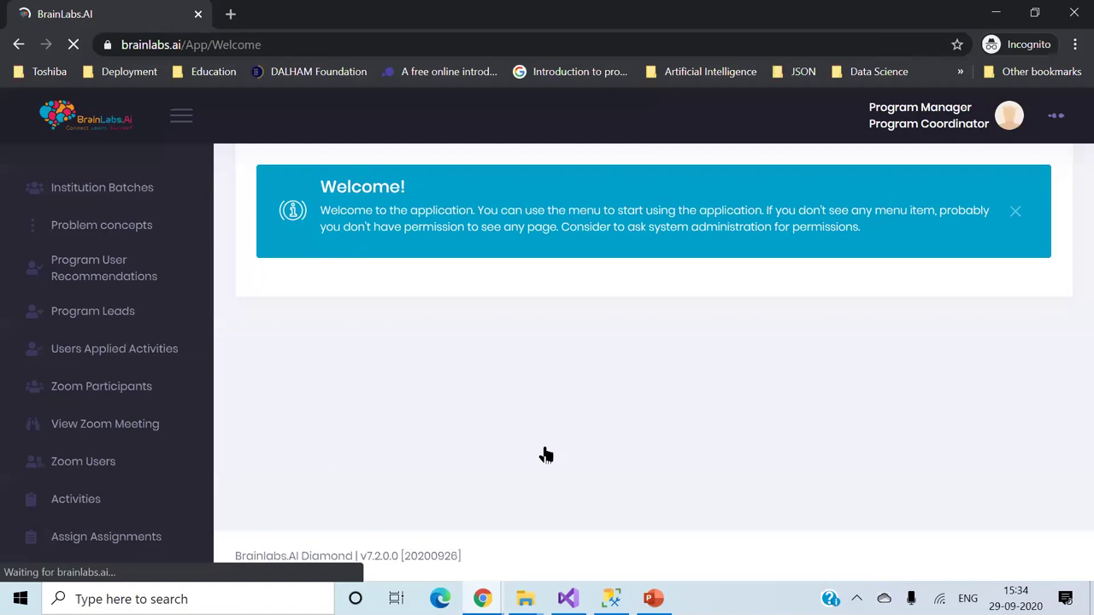
- Open the Workshops list, dismiss the cookie notice and set Date Range to Last Month
{"action": "scroll", "coordinate": [136, 374], "scroll_direction": "down", "scroll_amount": 3}
{"action": "scroll", "coordinate": [136, 373], "scroll_direction": "down", "scroll_amount": 6}
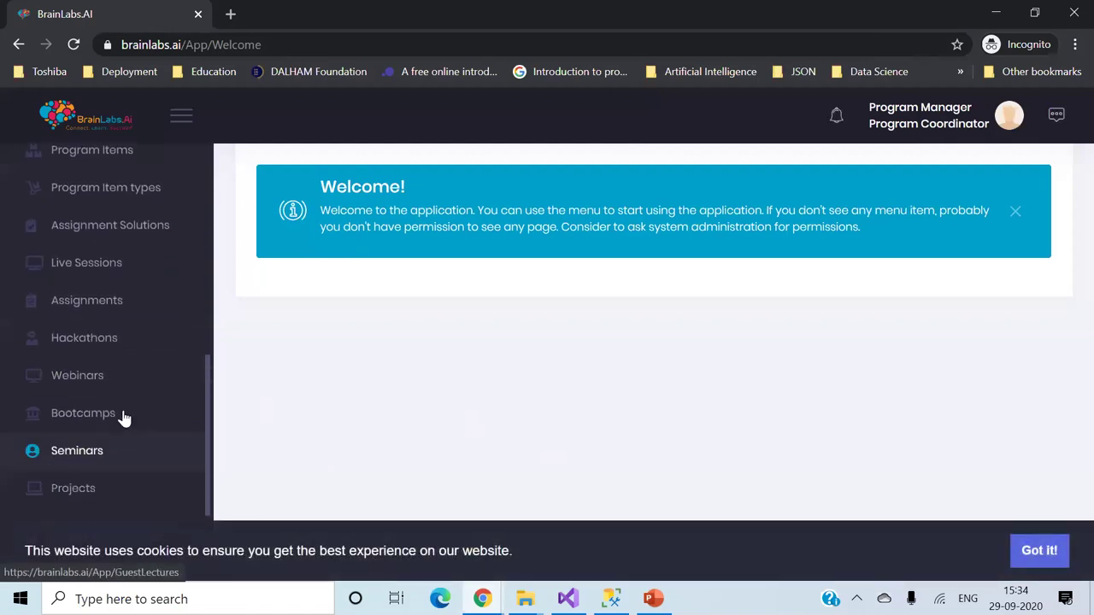
{"action": "scroll", "coordinate": [127, 408], "scroll_direction": "down", "scroll_amount": 2}
{"action": "left_click", "coordinate": [101, 436]}
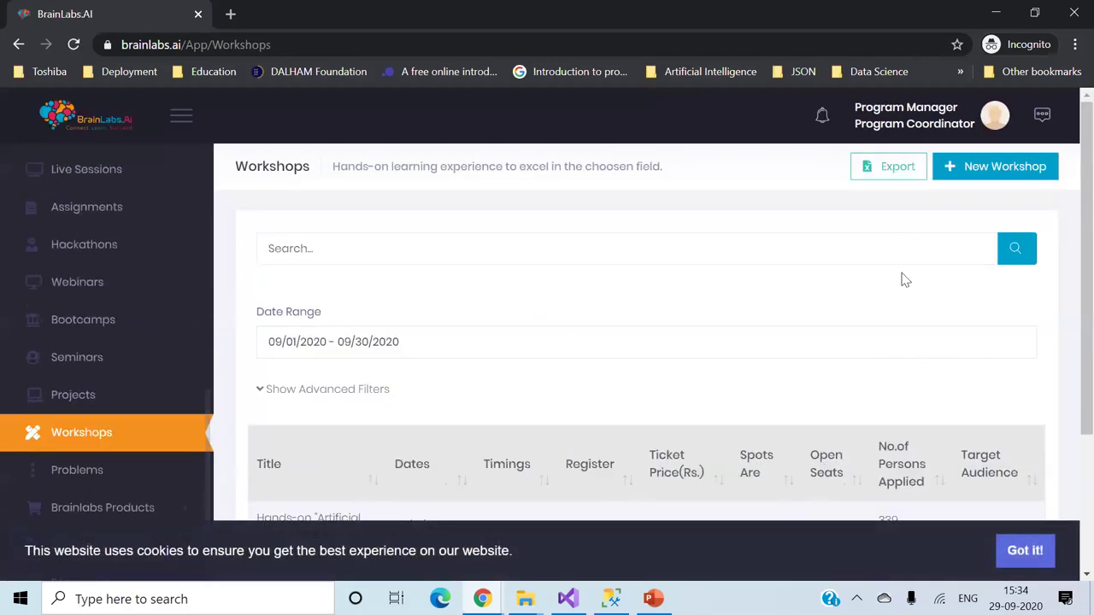
{"action": "left_click", "coordinate": [1024, 551]}
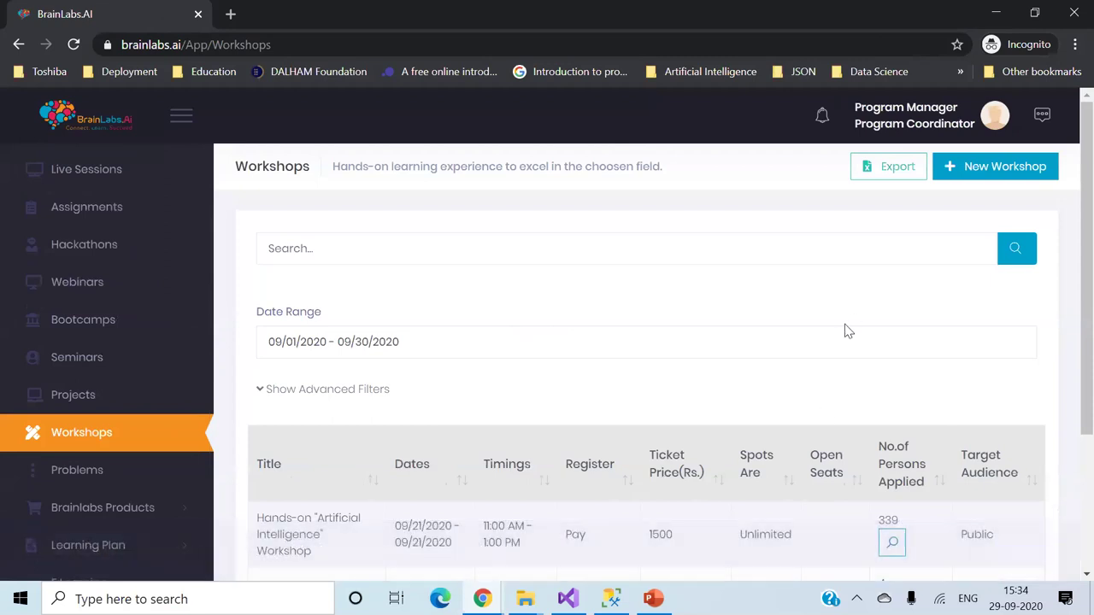
{"action": "left_click", "coordinate": [842, 335]}
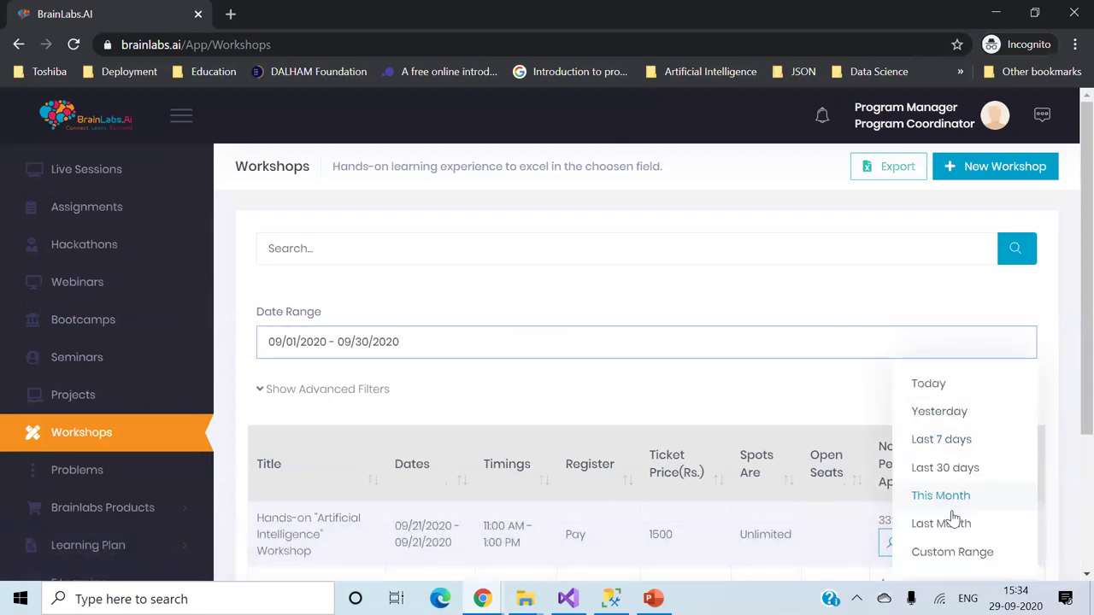
{"action": "left_click", "coordinate": [941, 524]}
- Zoom out and edit the 2 Day Free Workshop on Coding Techniques and Python ML
{"action": "scroll", "coordinate": [911, 403], "scroll_direction": "down", "scroll_amount": 2}
{"action": "scroll", "coordinate": [912, 403], "scroll_direction": "down", "scroll_amount": 3}
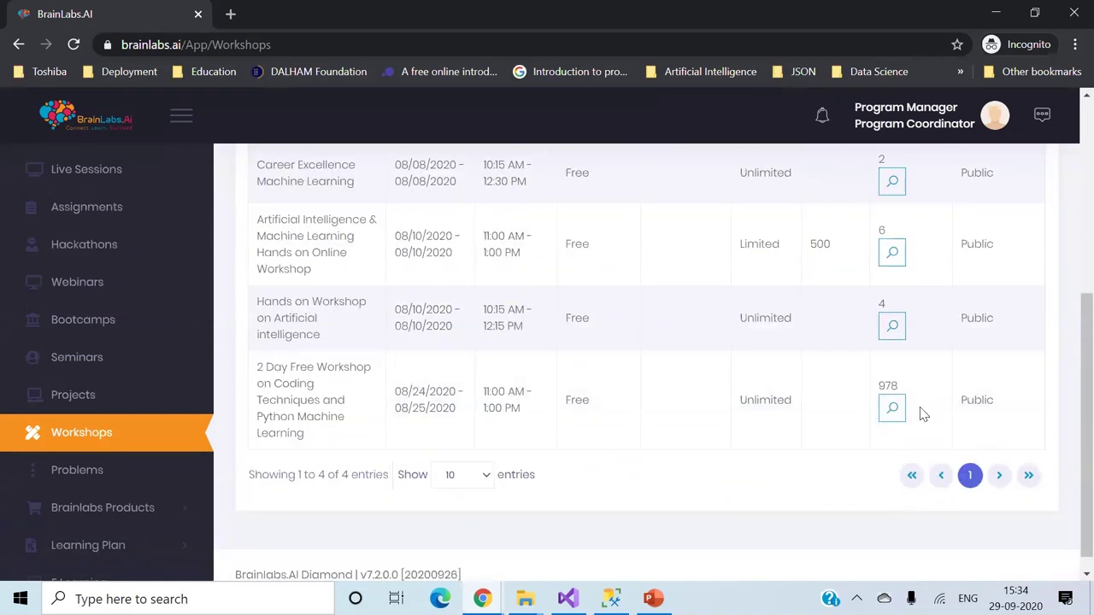
{"action": "key", "text": "ctrl+minus"}
{"action": "key", "text": "ctrl+minus"}
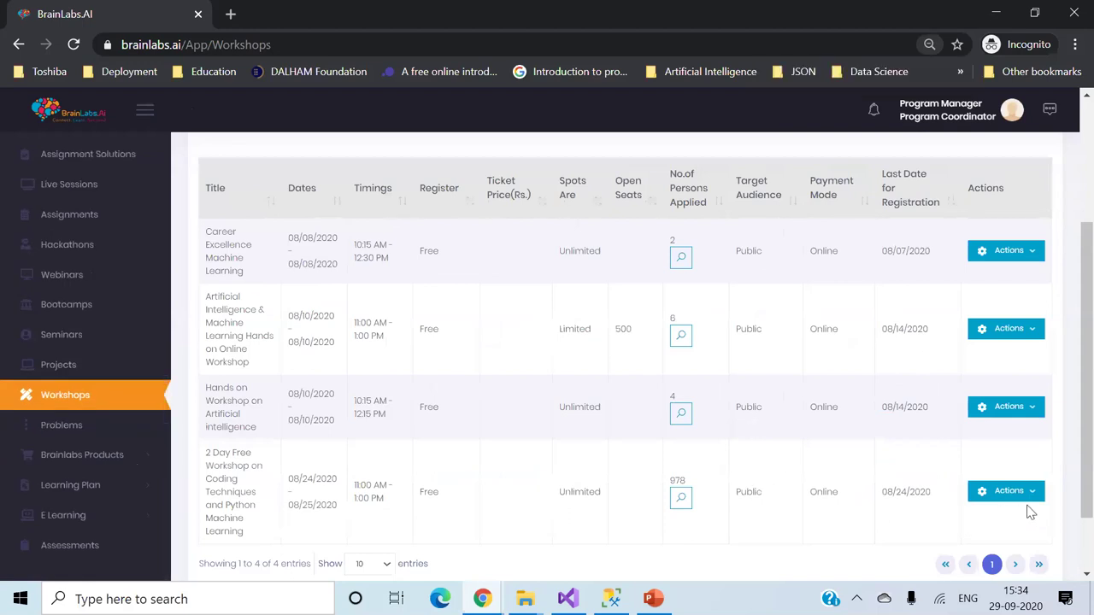
{"action": "left_click", "coordinate": [1029, 493]}
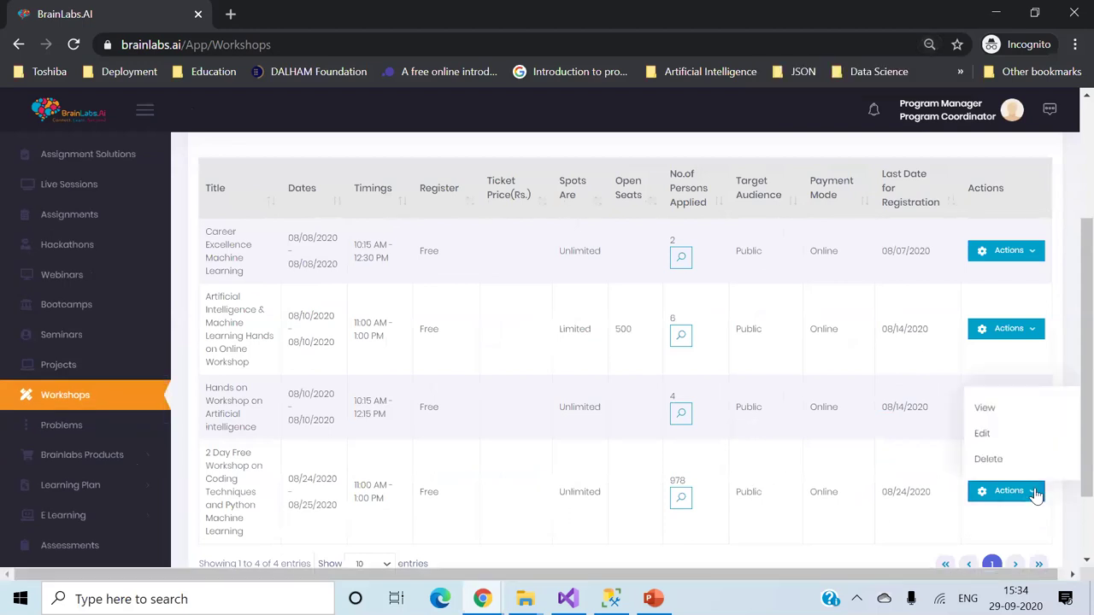
{"action": "left_click", "coordinate": [999, 436]}
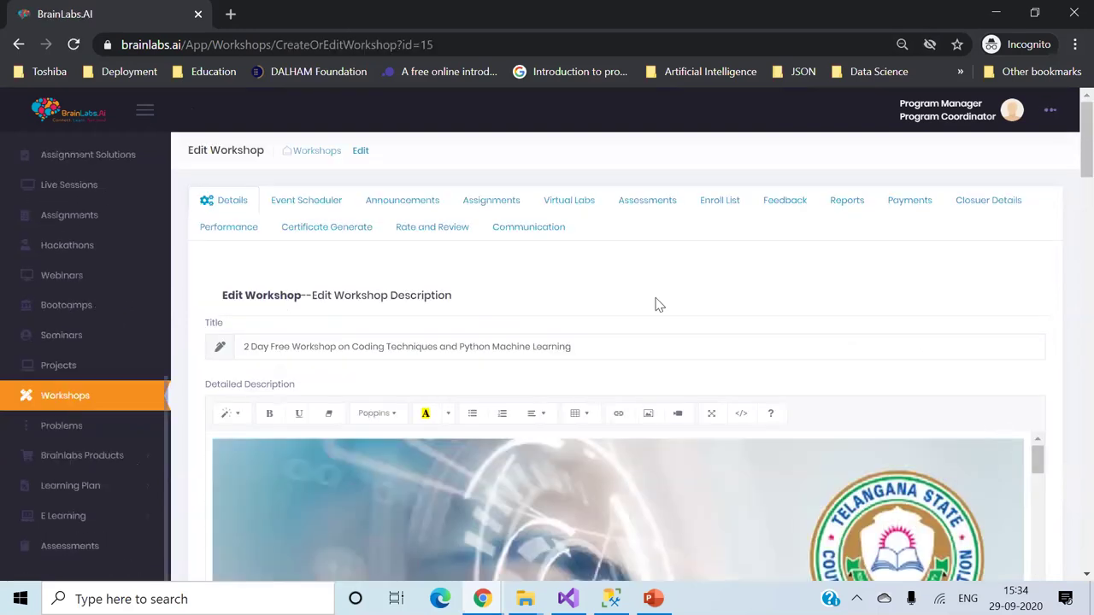
- Look through the workshop's Event Scheduler, Announcements, Assignments and Virtual Labs tabs
{"action": "left_click", "coordinate": [315, 210]}
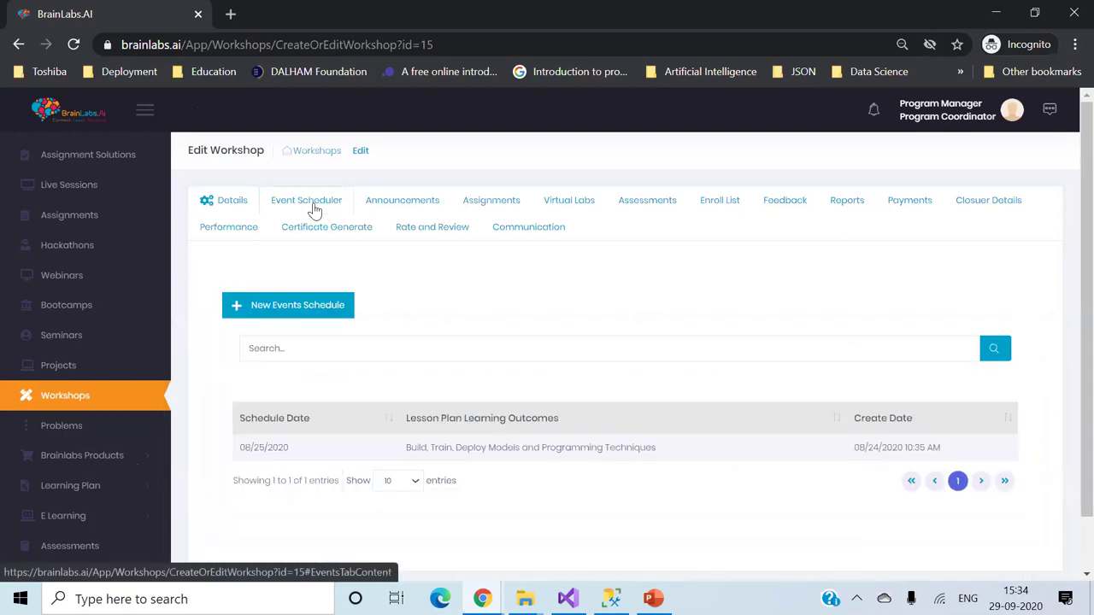
{"action": "left_click", "coordinate": [400, 212]}
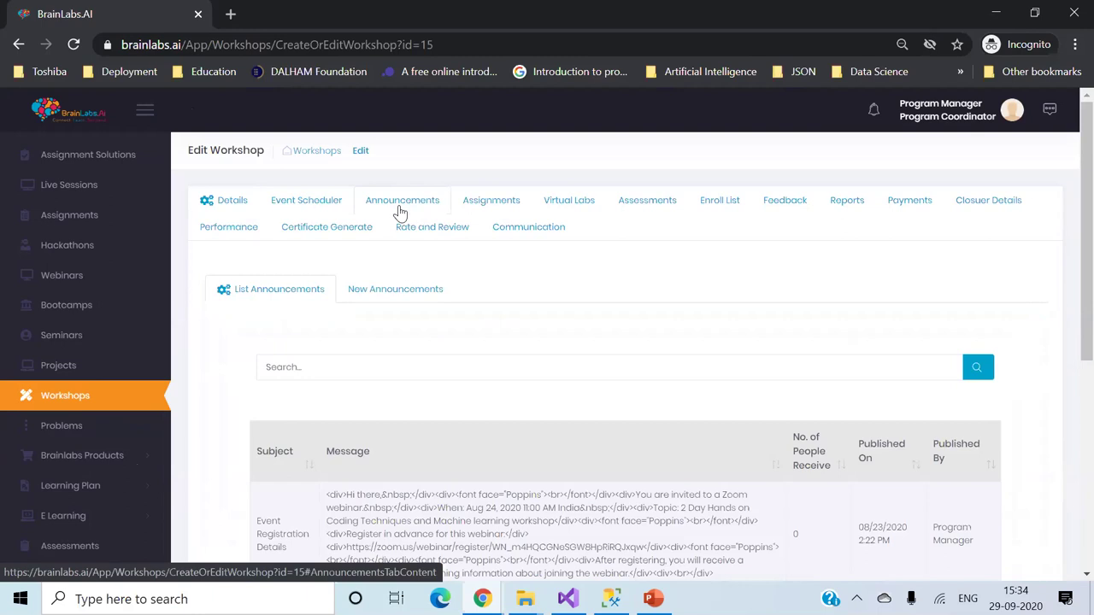
{"action": "left_click", "coordinate": [508, 211]}
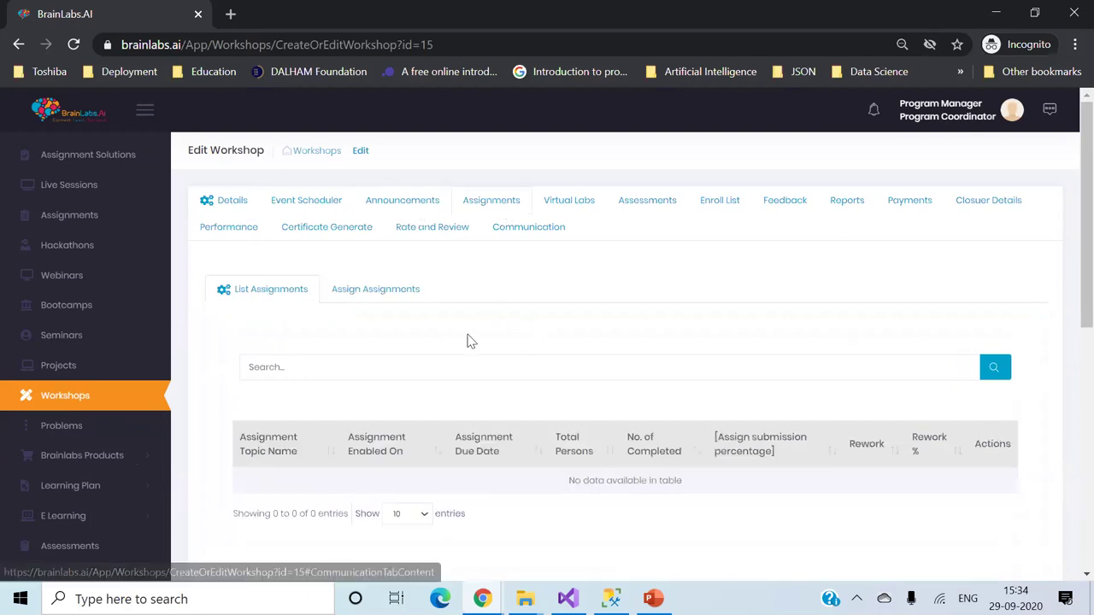
{"action": "scroll", "coordinate": [494, 416], "scroll_direction": "down", "scroll_amount": 2}
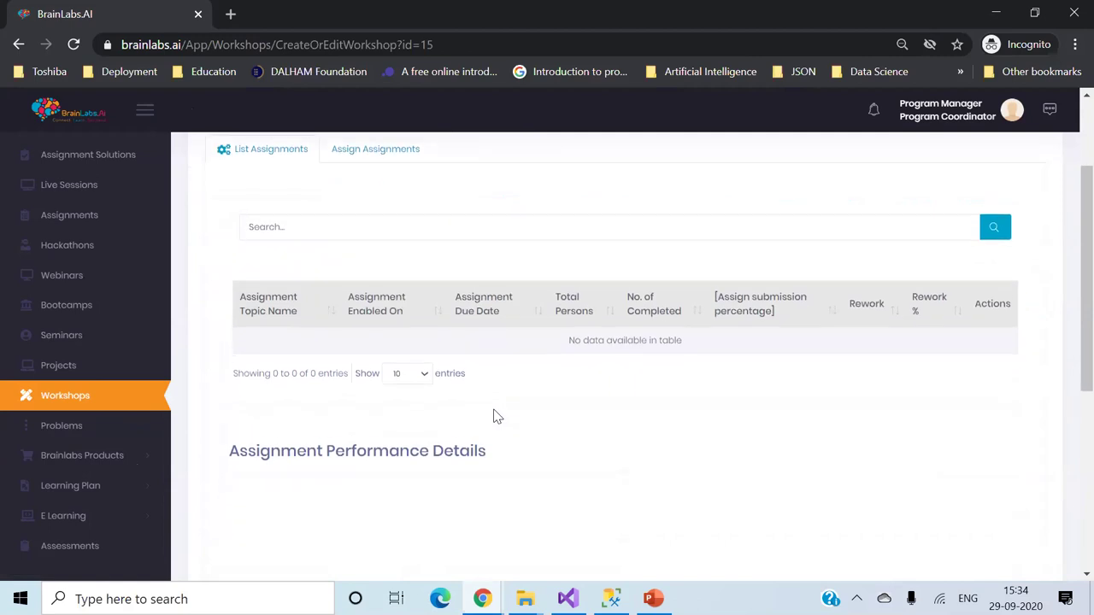
{"action": "scroll", "coordinate": [494, 416], "scroll_direction": "up", "scroll_amount": 2}
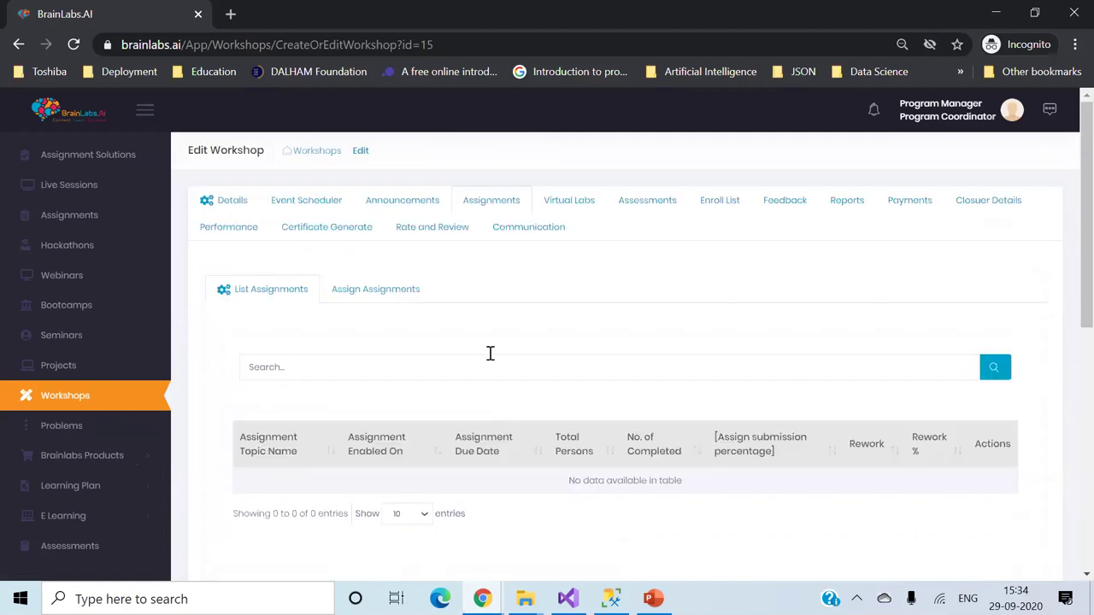
{"action": "left_click", "coordinate": [578, 206]}
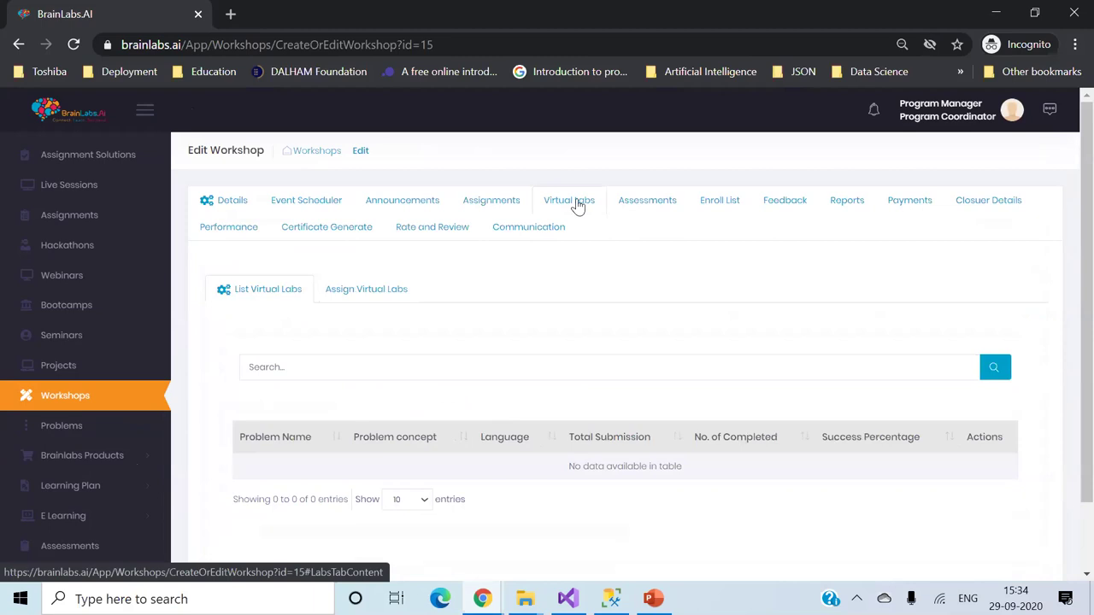
- Continue through Assessments, Enroll List and Feedback to the Reports tab showing 978 enrolments
{"action": "left_click", "coordinate": [642, 209]}
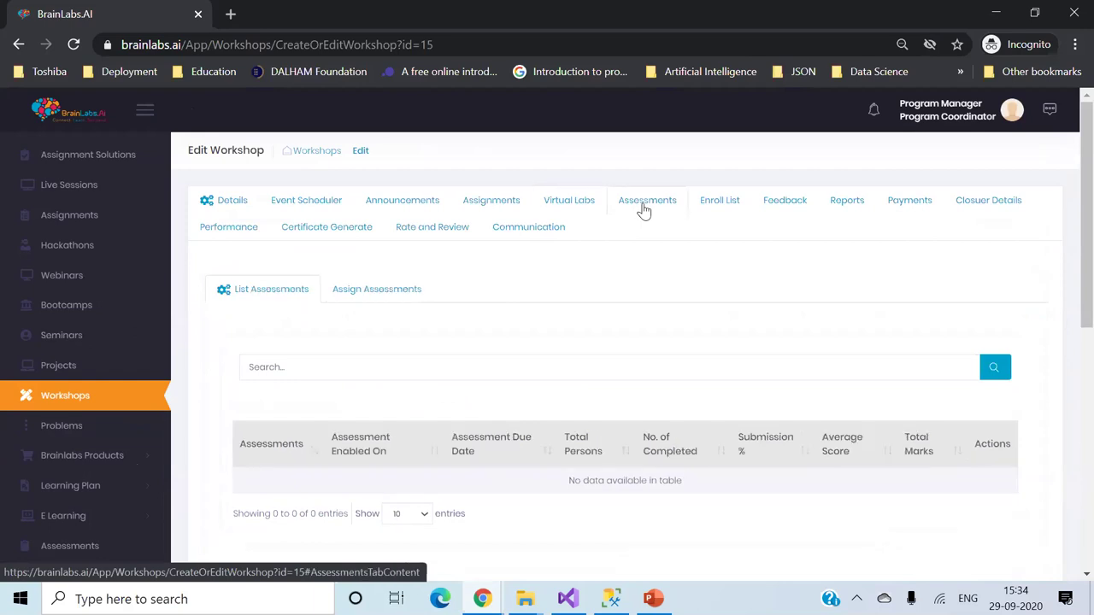
{"action": "left_click", "coordinate": [722, 201]}
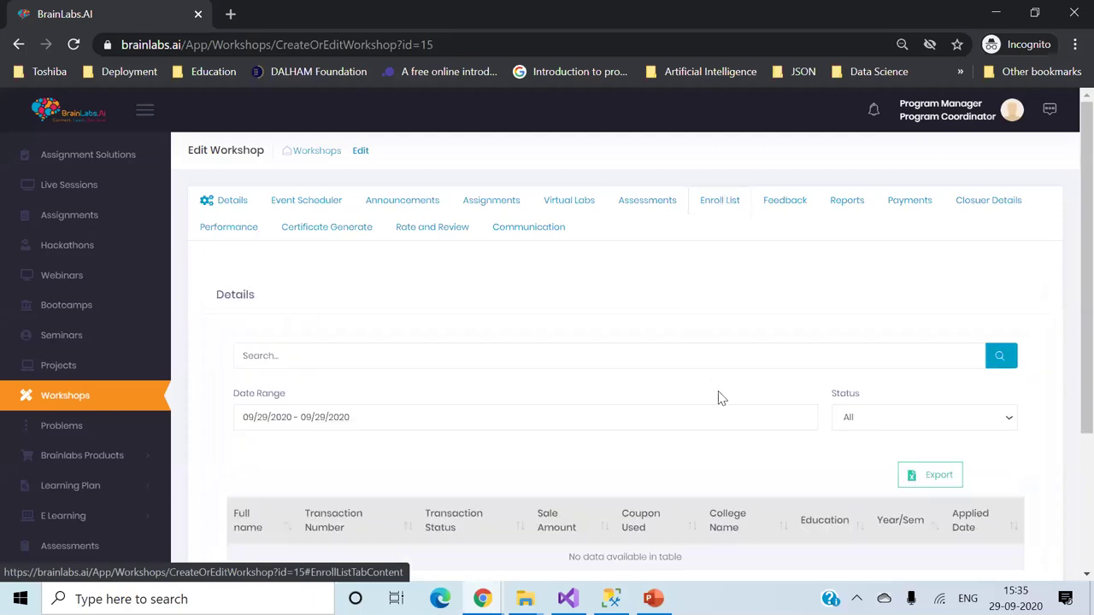
{"action": "scroll", "coordinate": [730, 422], "scroll_direction": "down", "scroll_amount": 2}
{"action": "scroll", "coordinate": [732, 425], "scroll_direction": "up", "scroll_amount": 2}
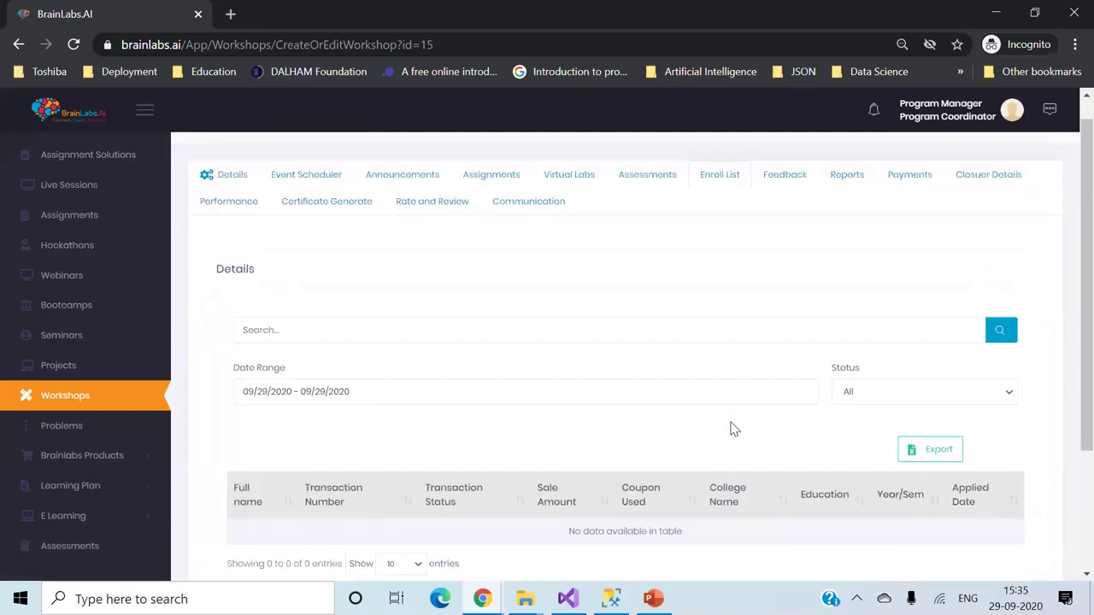
{"action": "left_click", "coordinate": [792, 179]}
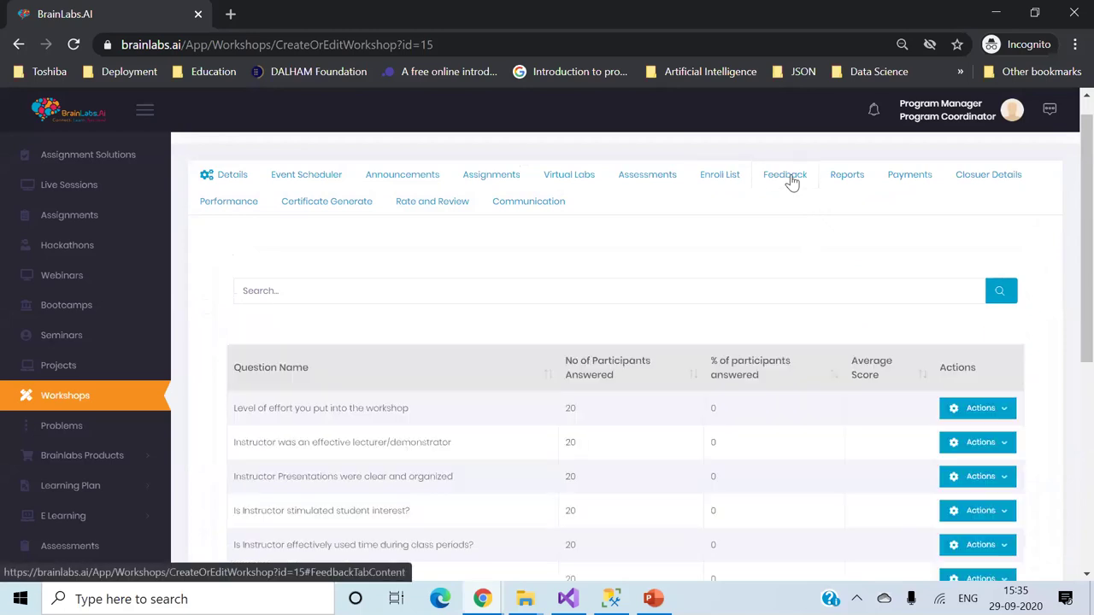
{"action": "left_click", "coordinate": [842, 182]}
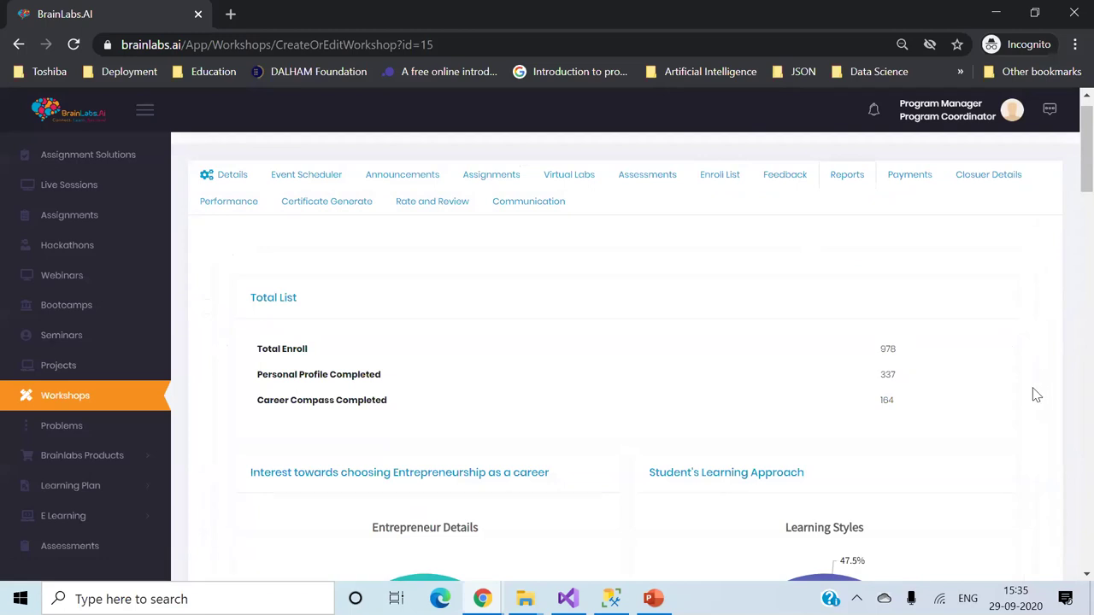
{"action": "scroll", "coordinate": [1036, 395], "scroll_direction": "down", "scroll_amount": 3}
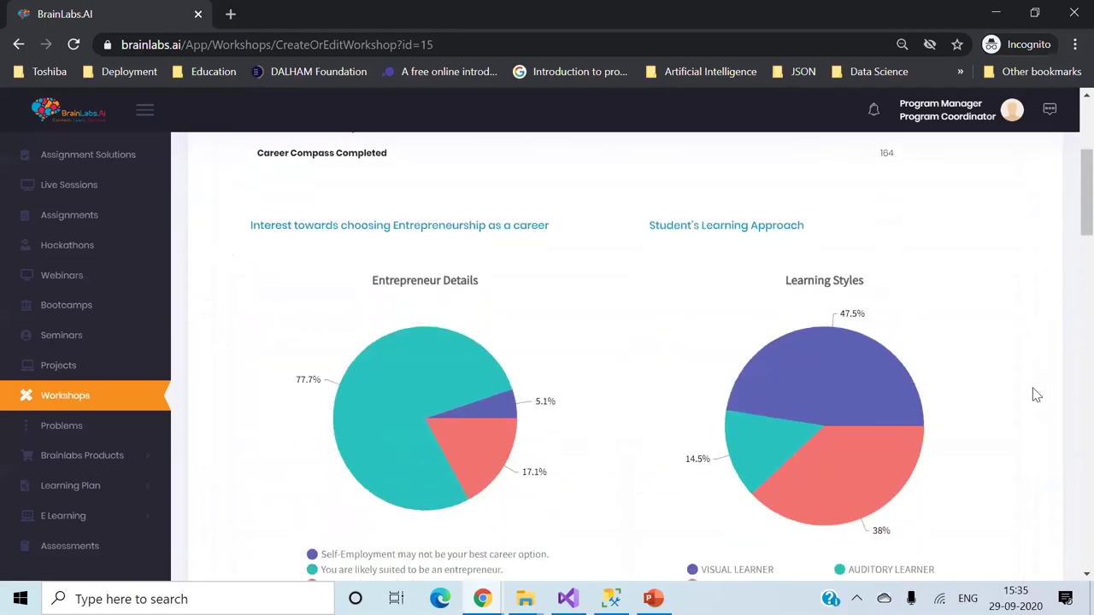
{"action": "mouse_move", "coordinate": [874, 384]}
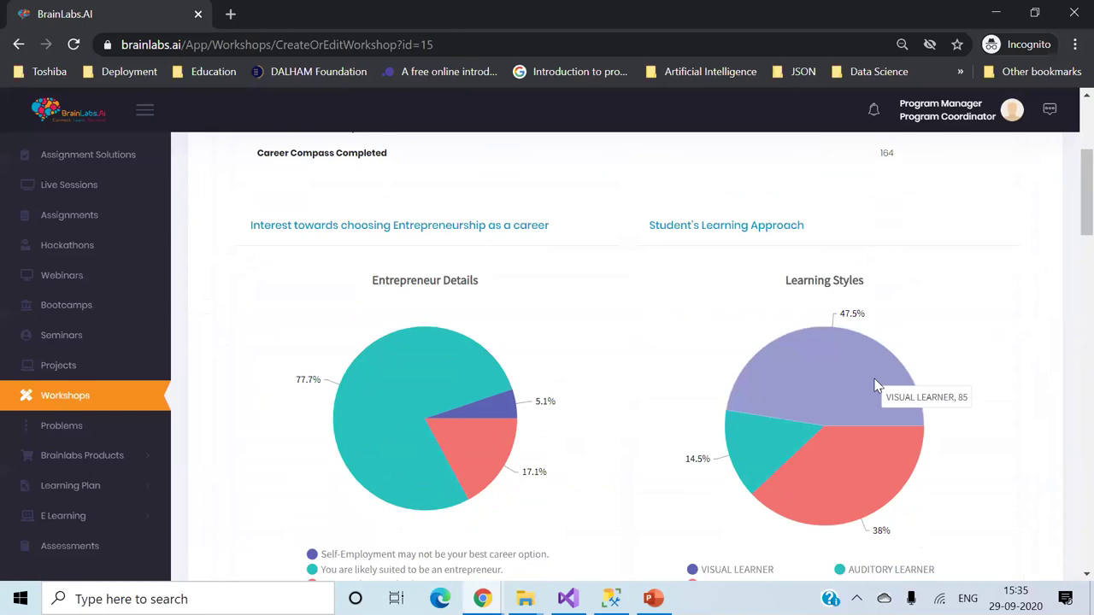
{"action": "mouse_move", "coordinate": [872, 478]}
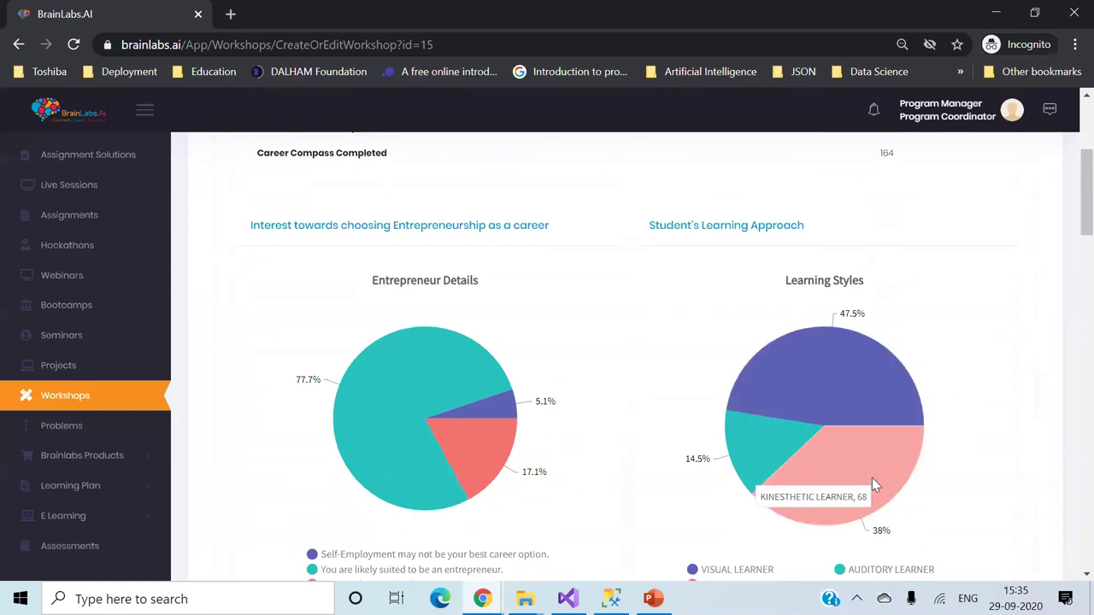
{"action": "mouse_move", "coordinate": [765, 452]}
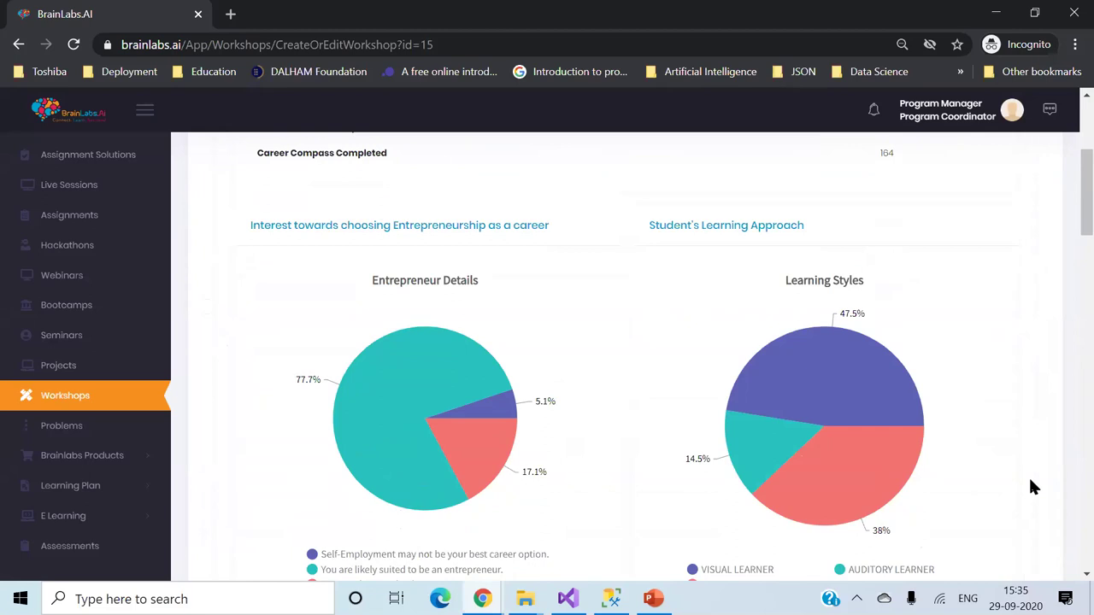
{"action": "scroll", "coordinate": [1028, 475], "scroll_direction": "down", "scroll_amount": 1}
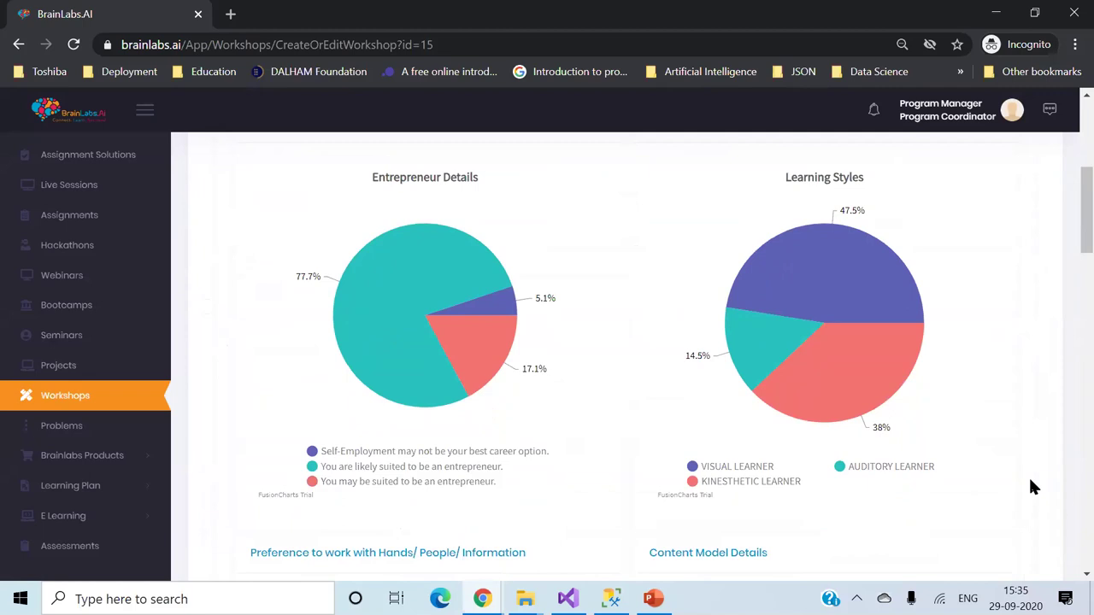
{"action": "scroll", "coordinate": [1030, 482], "scroll_direction": "down", "scroll_amount": 2}
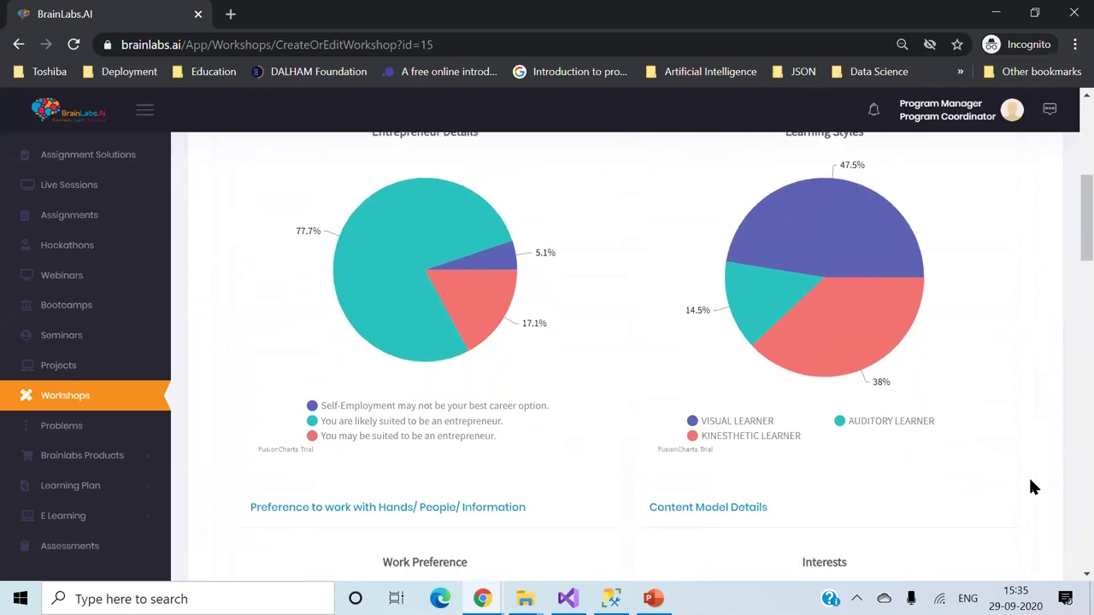
{"action": "scroll", "coordinate": [1031, 487], "scroll_direction": "down", "scroll_amount": 1}
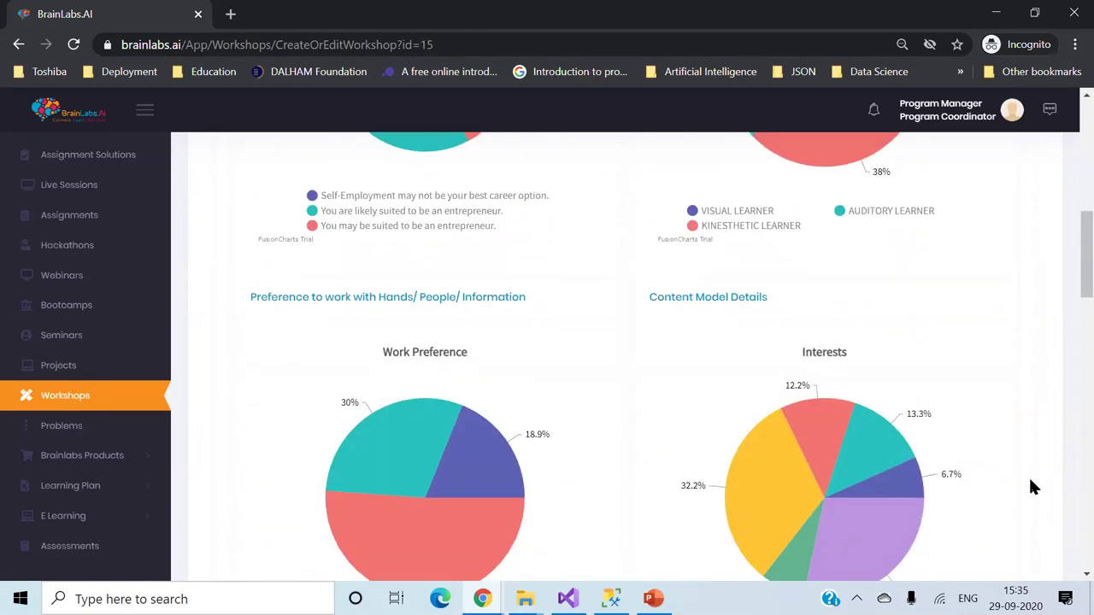
{"action": "scroll", "coordinate": [1031, 486], "scroll_direction": "down", "scroll_amount": 1}
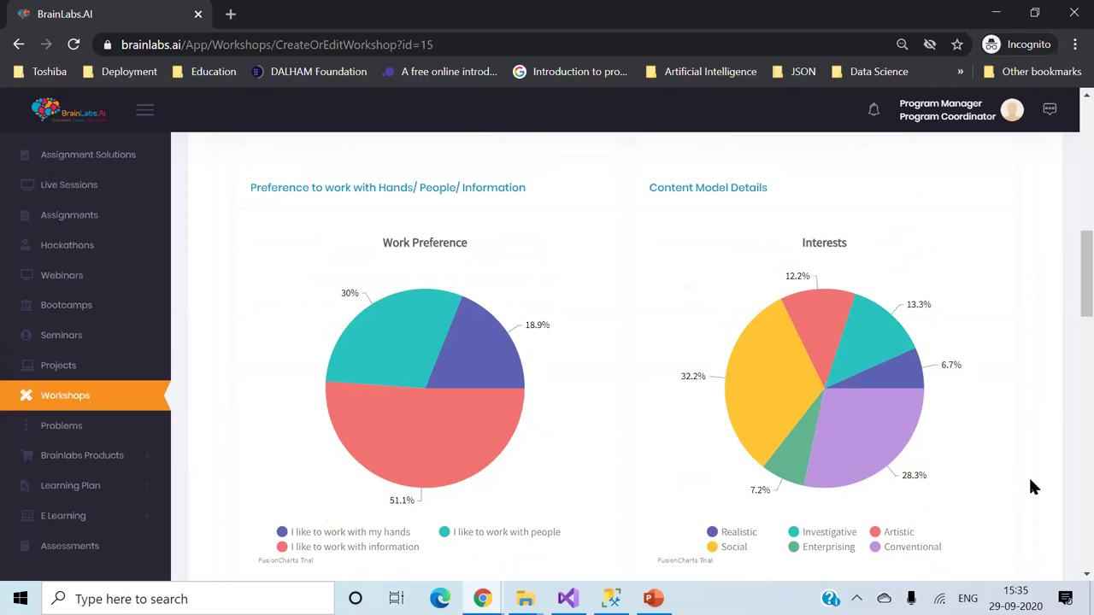
{"action": "mouse_move", "coordinate": [473, 445]}
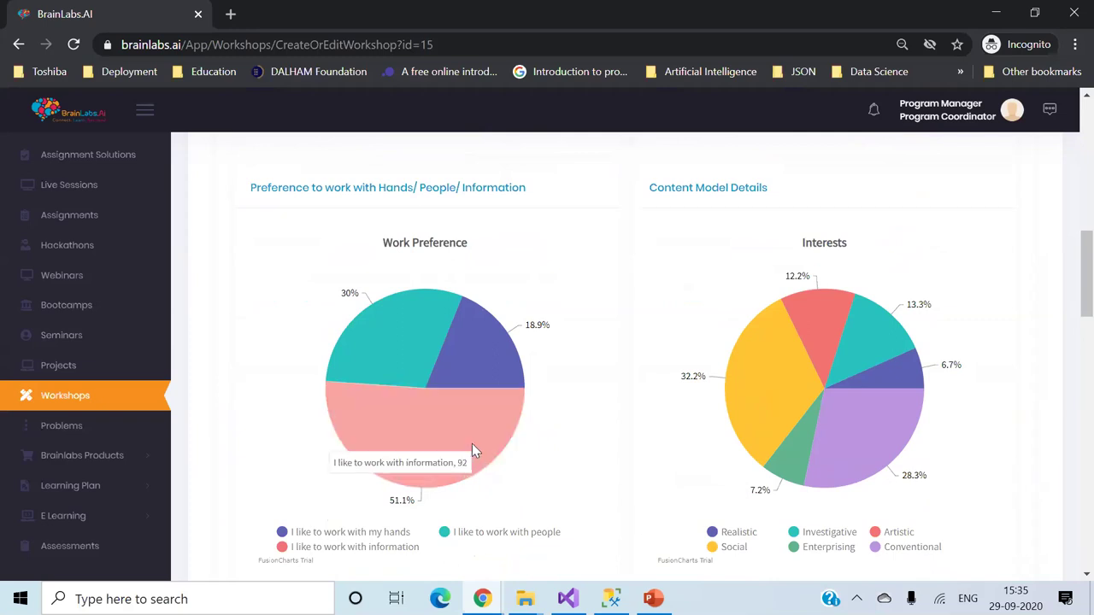
{"action": "mouse_move", "coordinate": [473, 360]}
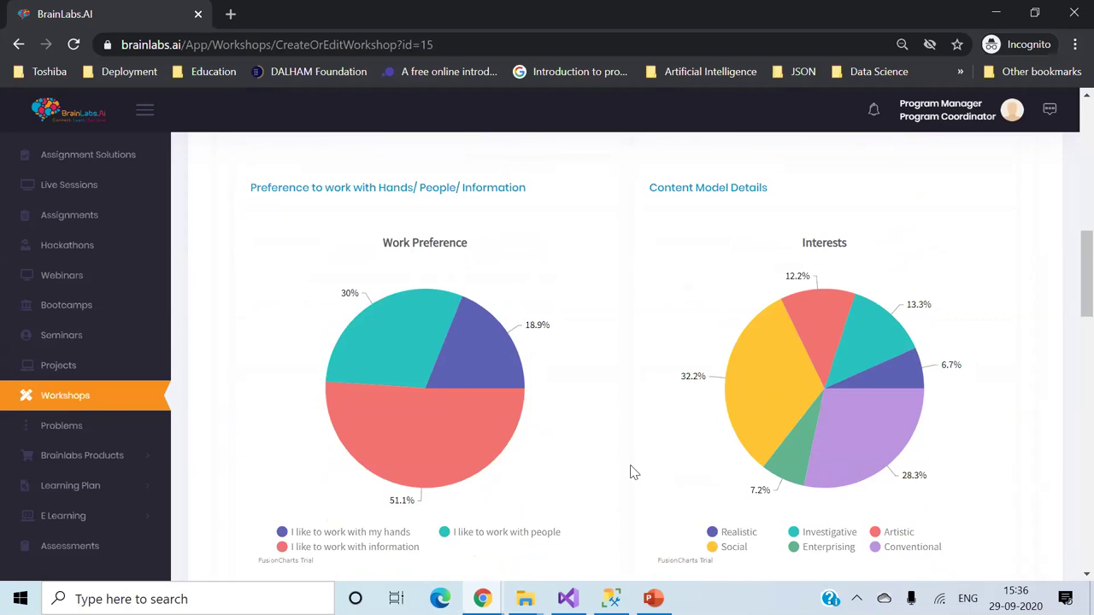
{"action": "scroll", "coordinate": [633, 472], "scroll_direction": "down", "scroll_amount": 1}
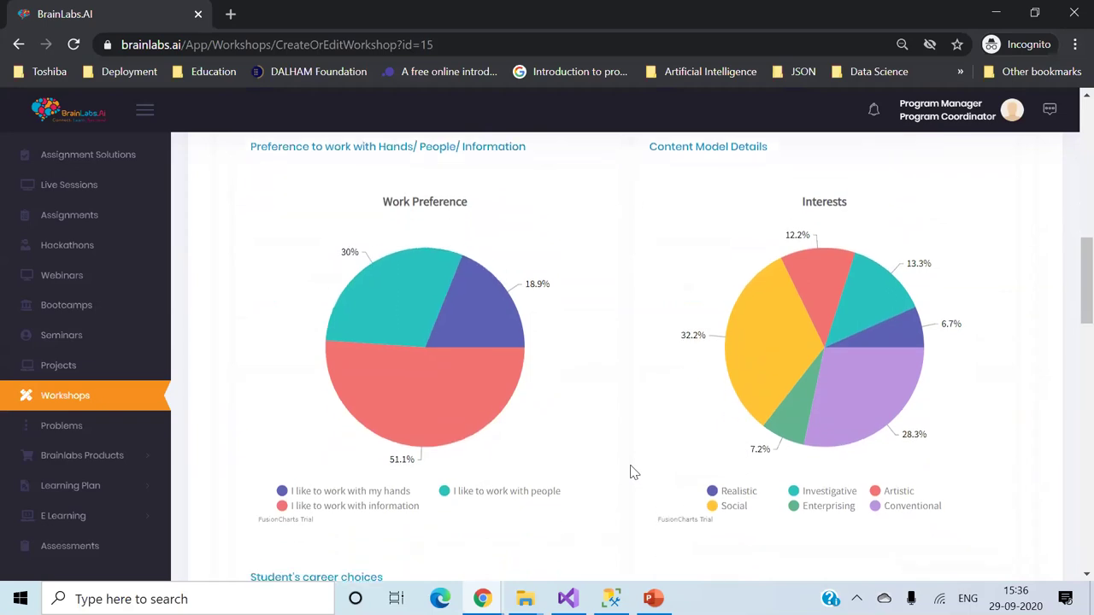
{"action": "mouse_move", "coordinate": [812, 393]}
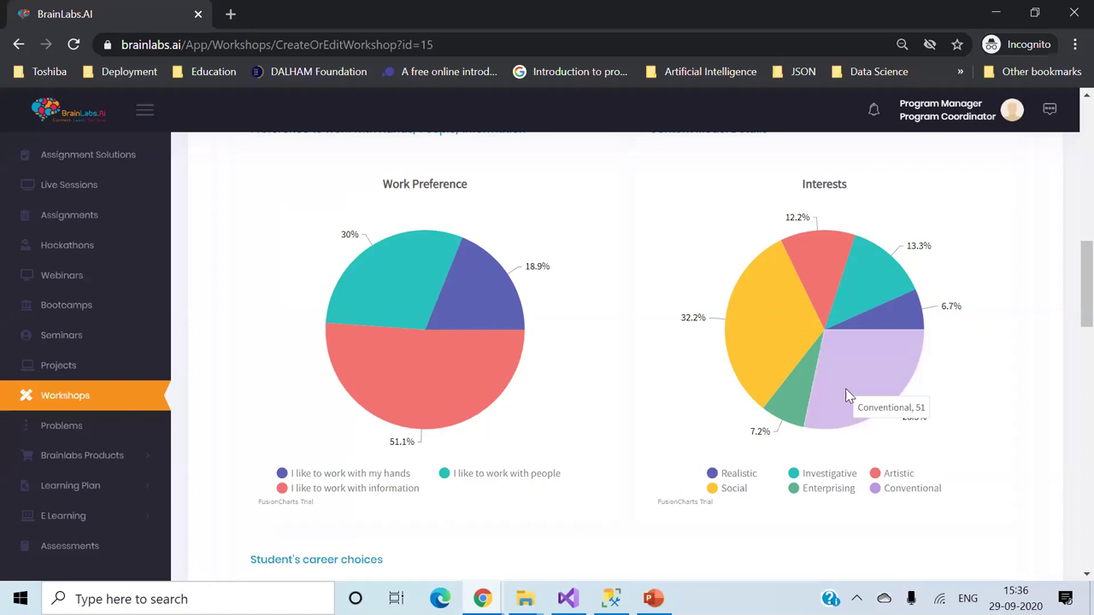
{"action": "scroll", "coordinate": [849, 395], "scroll_direction": "down", "scroll_amount": 5}
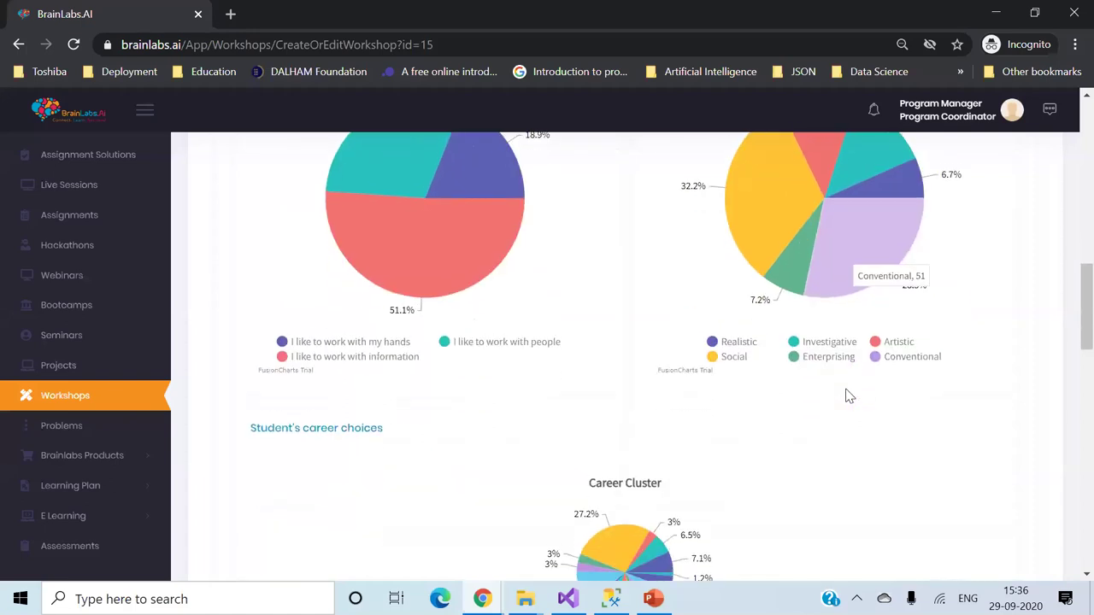
{"action": "scroll", "coordinate": [848, 396], "scroll_direction": "down", "scroll_amount": 2}
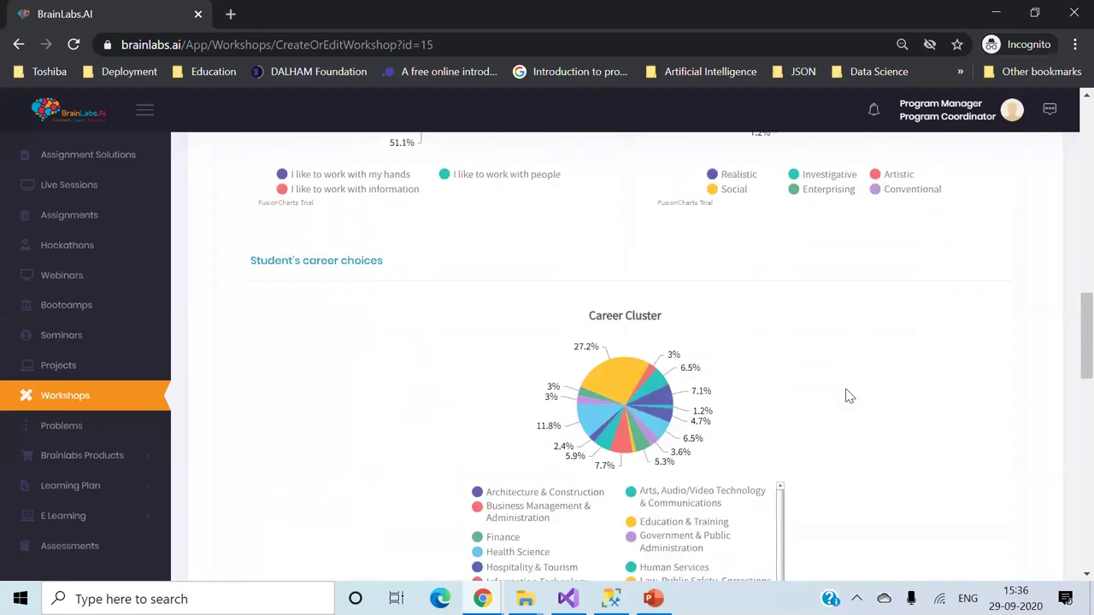
{"action": "scroll", "coordinate": [848, 396], "scroll_direction": "down", "scroll_amount": 3}
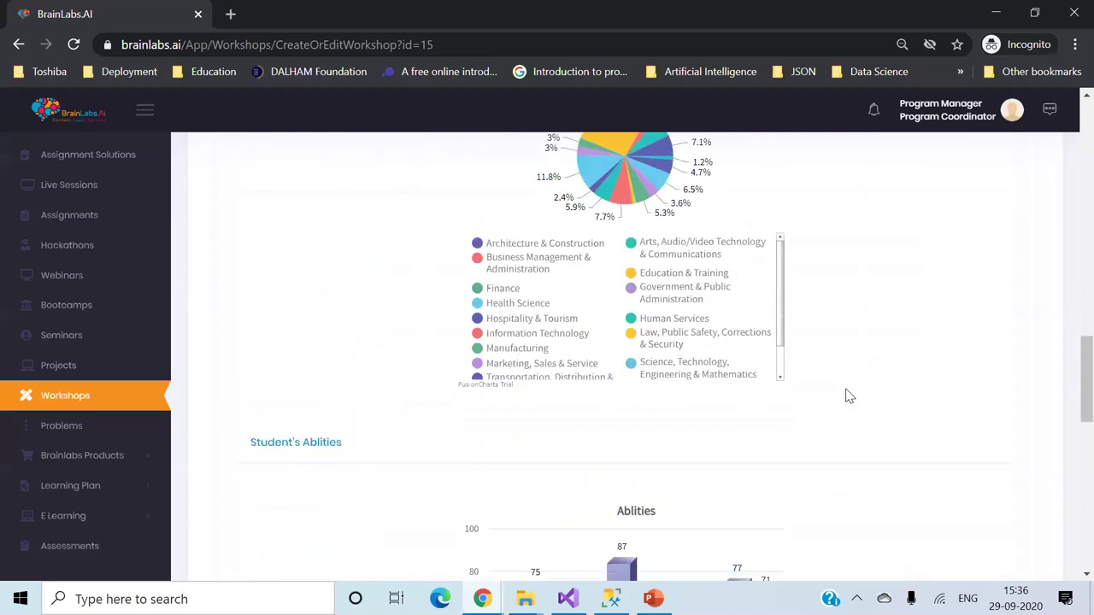
{"action": "scroll", "coordinate": [848, 396], "scroll_direction": "down", "scroll_amount": 3}
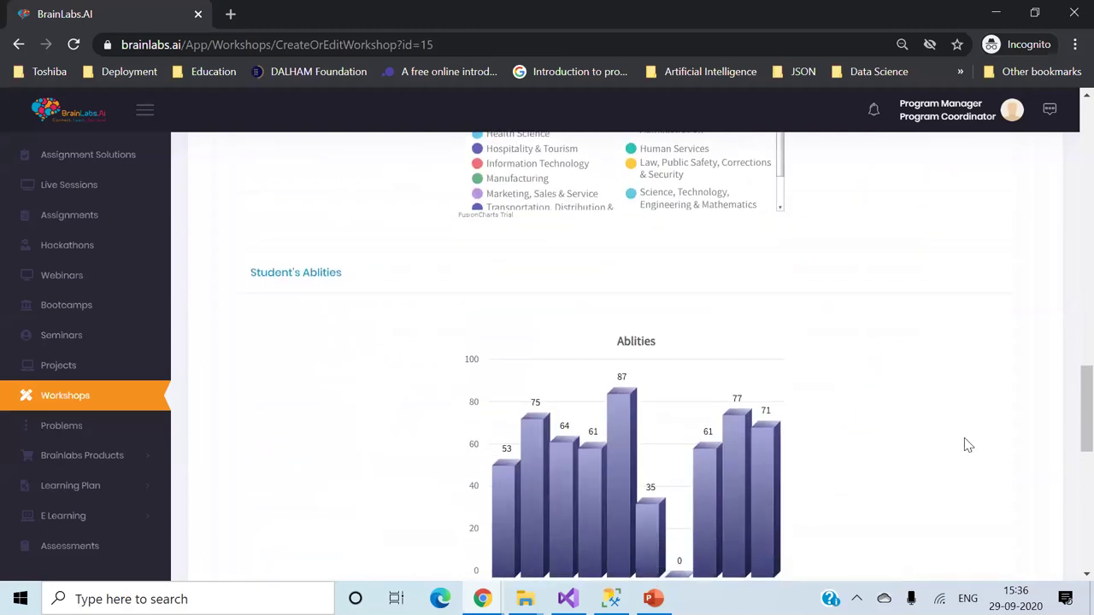
{"action": "scroll", "coordinate": [968, 453], "scroll_direction": "down", "scroll_amount": 2}
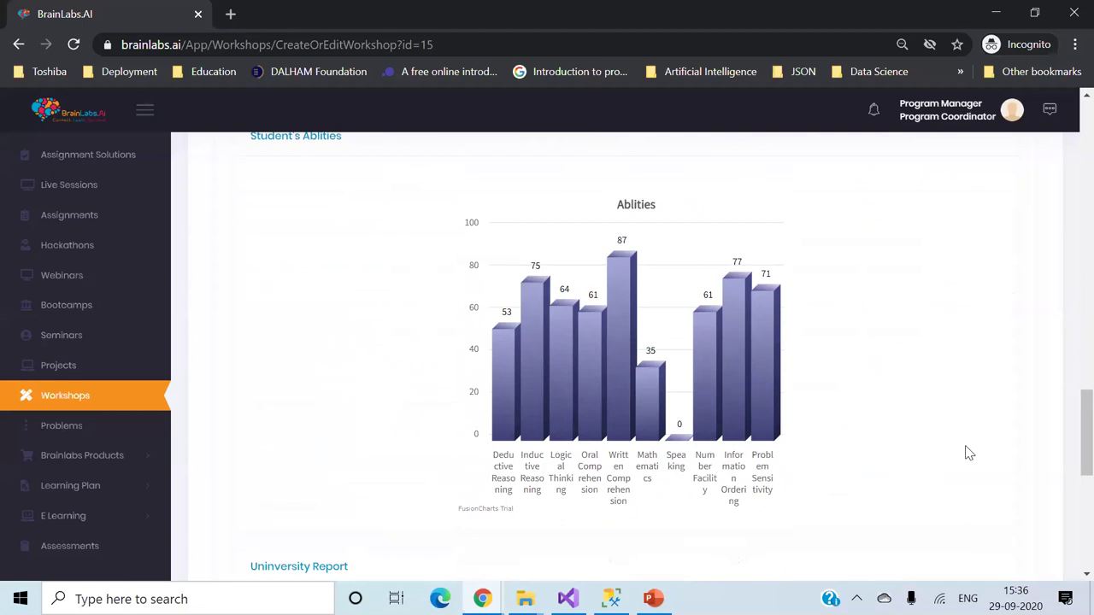
{"action": "scroll", "coordinate": [968, 453], "scroll_direction": "up", "scroll_amount": 15}
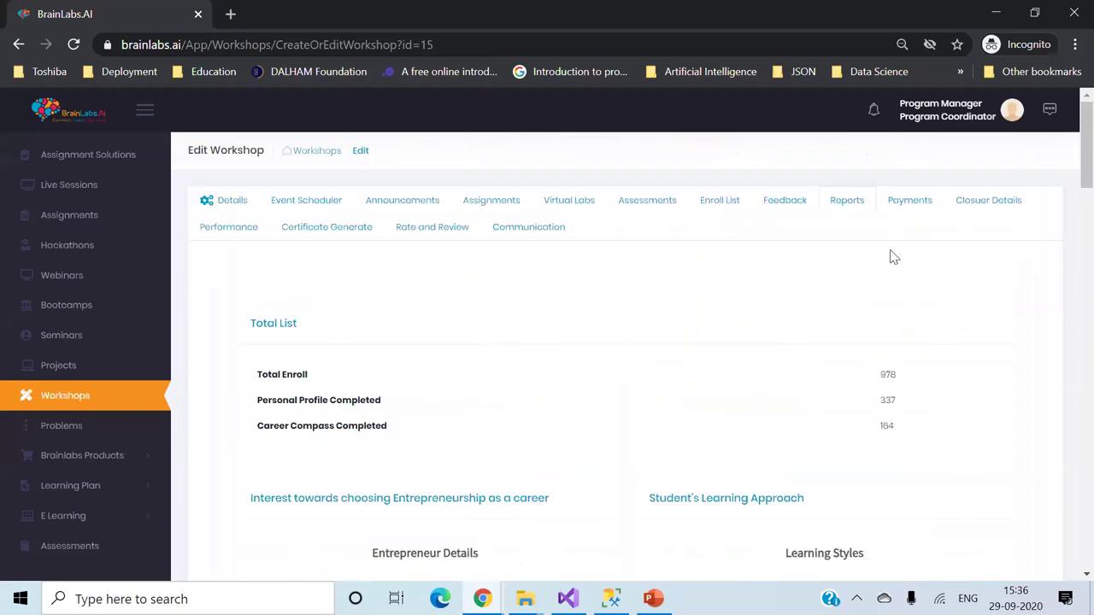
- Step through the Payments, Closure Details, Performance and Certificate Generate tabs to Rate and Review
{"action": "left_click", "coordinate": [908, 205]}
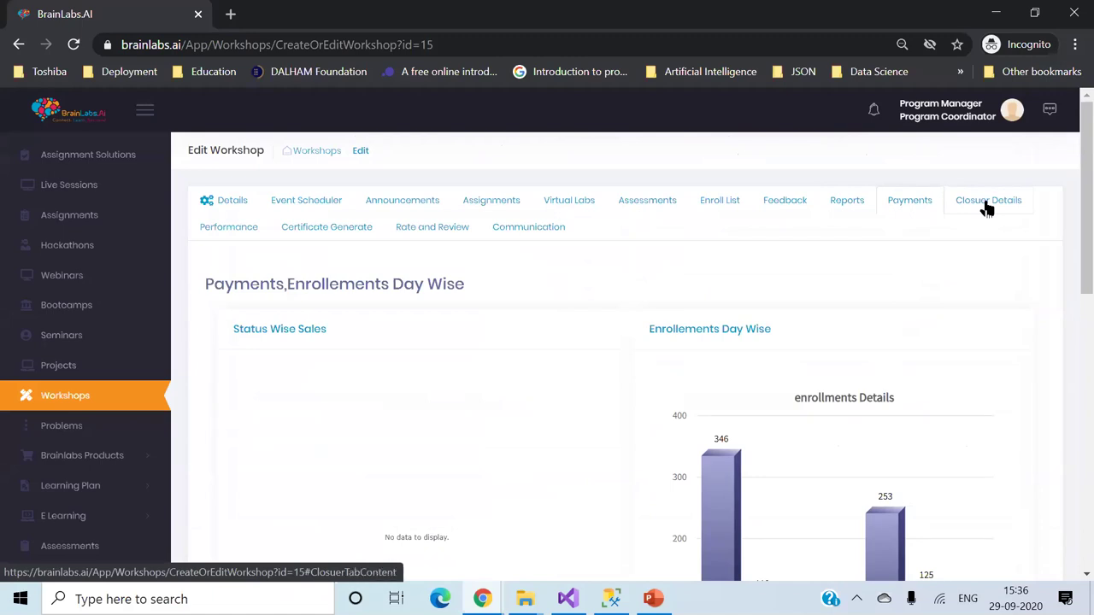
{"action": "left_click", "coordinate": [988, 205]}
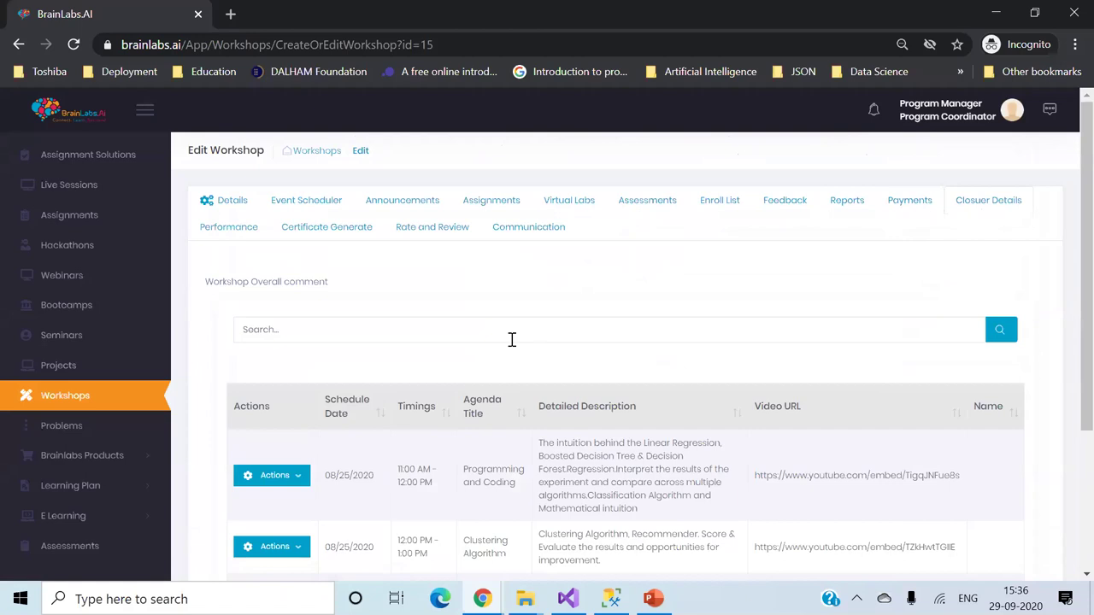
{"action": "left_click", "coordinate": [243, 230]}
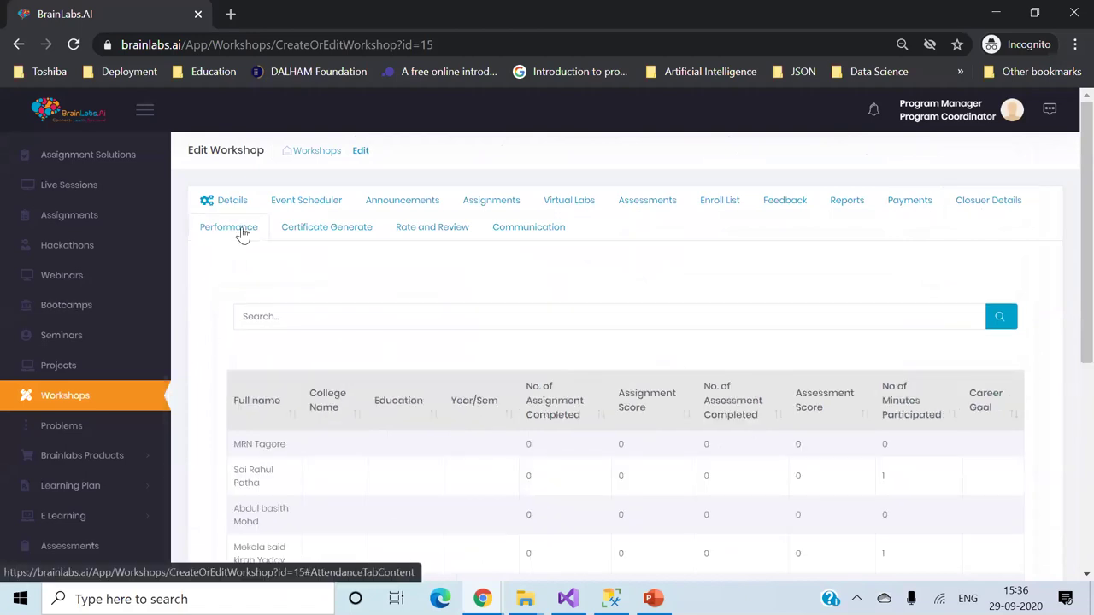
{"action": "scroll", "coordinate": [386, 467], "scroll_direction": "down", "scroll_amount": 1}
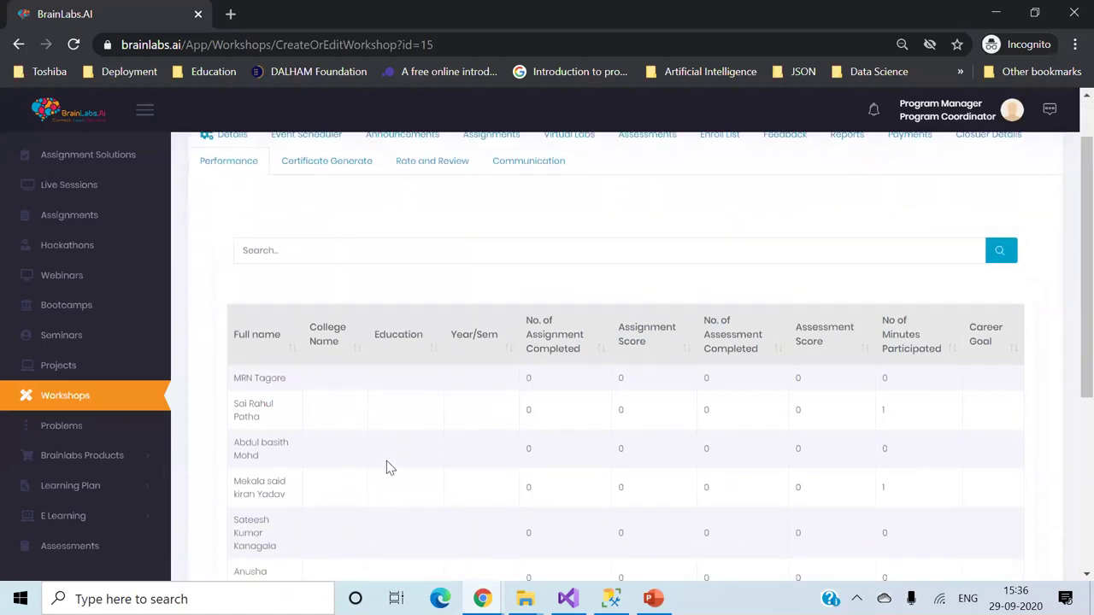
{"action": "scroll", "coordinate": [386, 467], "scroll_direction": "up", "scroll_amount": 1}
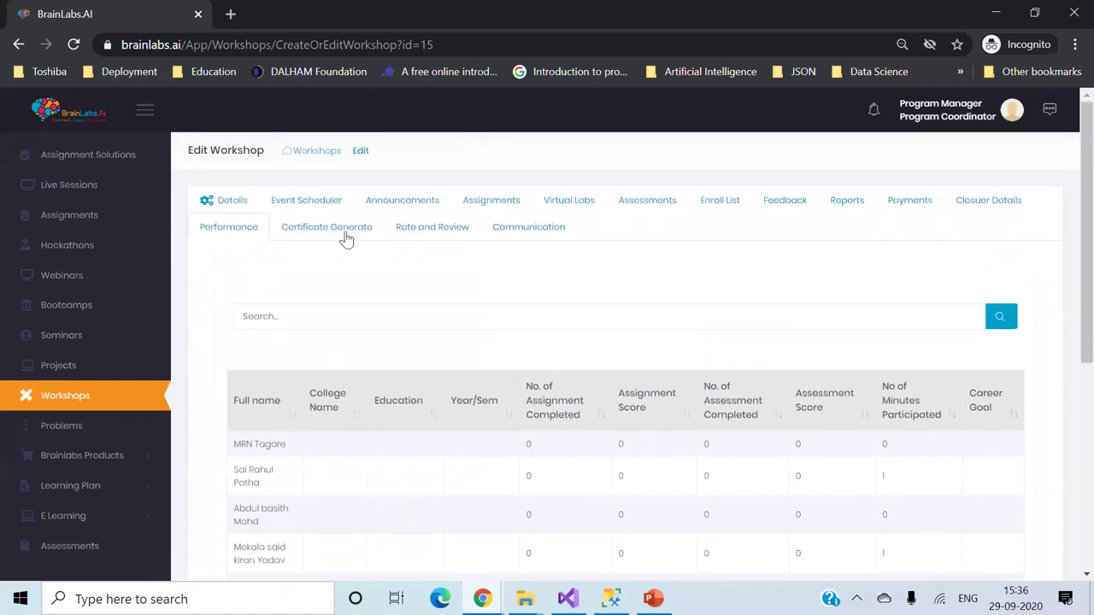
{"action": "left_click", "coordinate": [346, 239]}
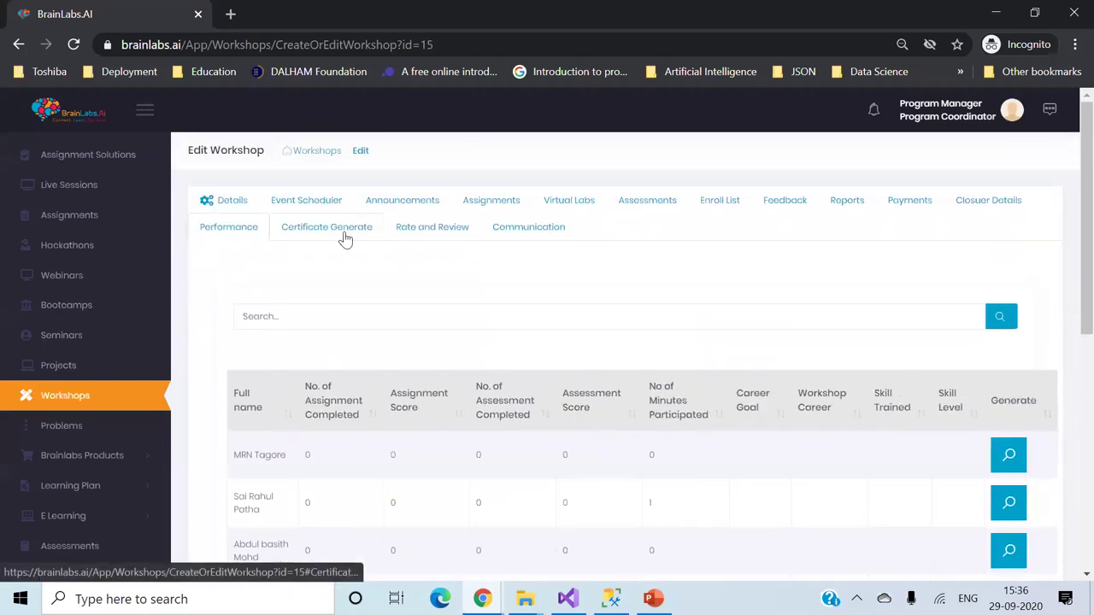
{"action": "left_click", "coordinate": [428, 232]}
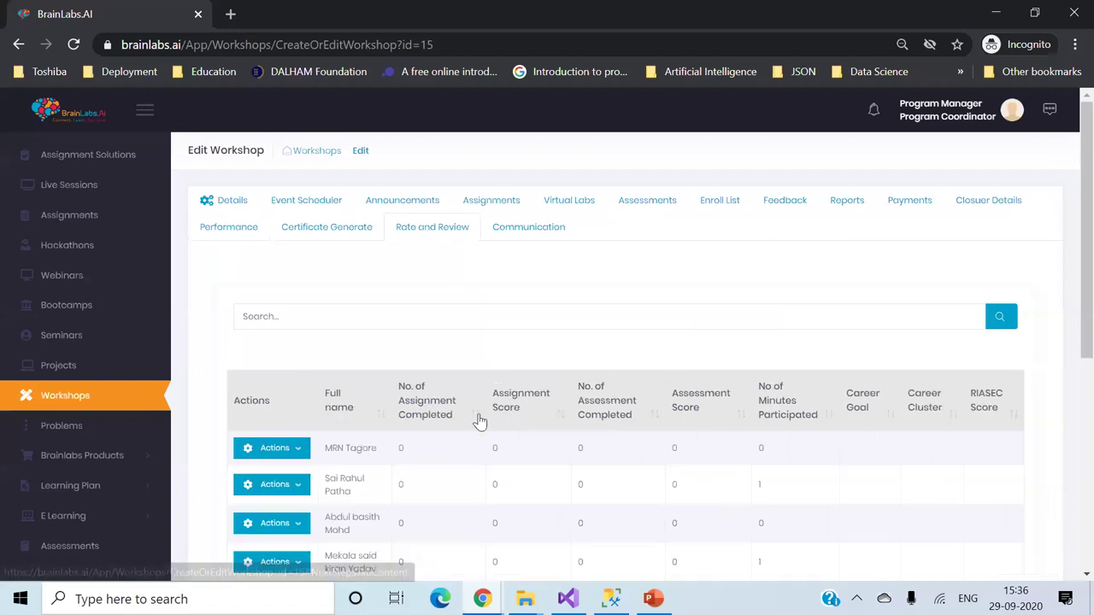
{"action": "scroll", "coordinate": [479, 419], "scroll_direction": "down", "scroll_amount": 2}
{"action": "left_click", "coordinate": [296, 275]}
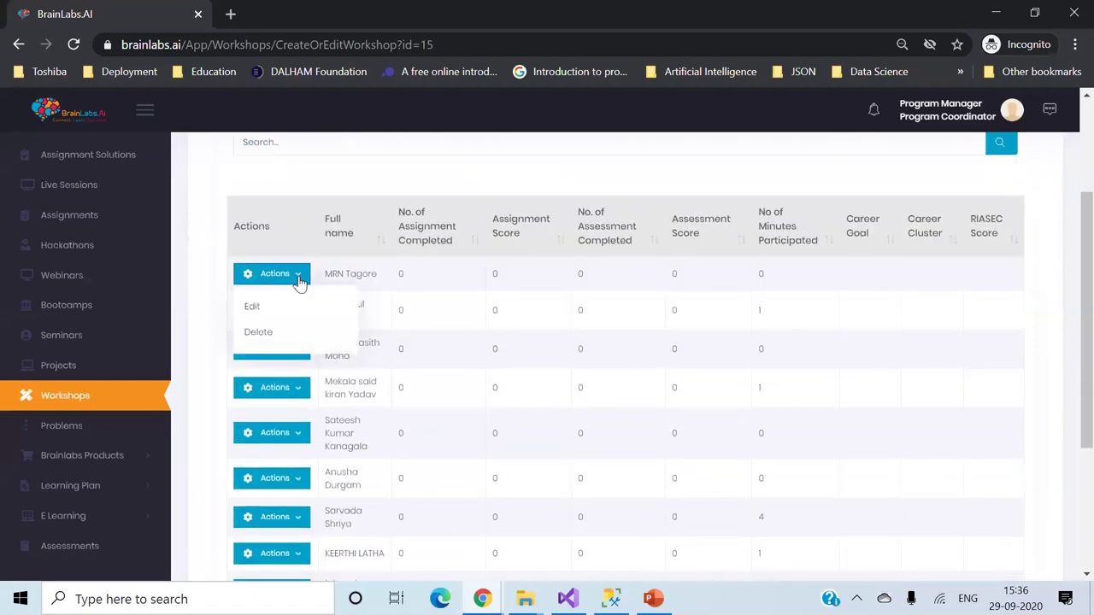
{"action": "left_click", "coordinate": [287, 308]}
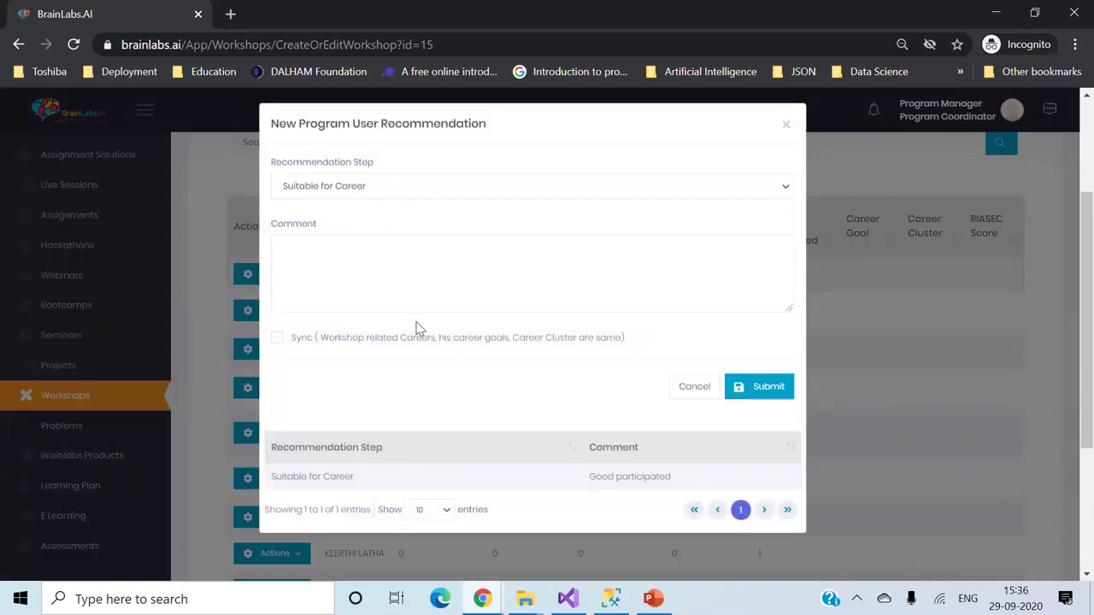
{"action": "left_click", "coordinate": [601, 190]}
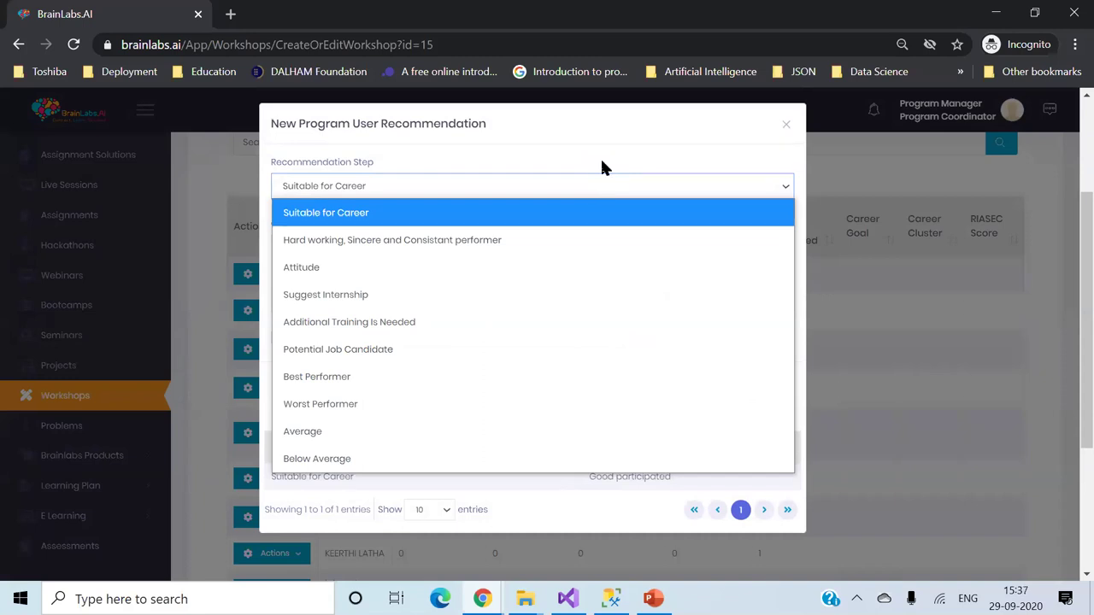
{"action": "left_click", "coordinate": [602, 167]}
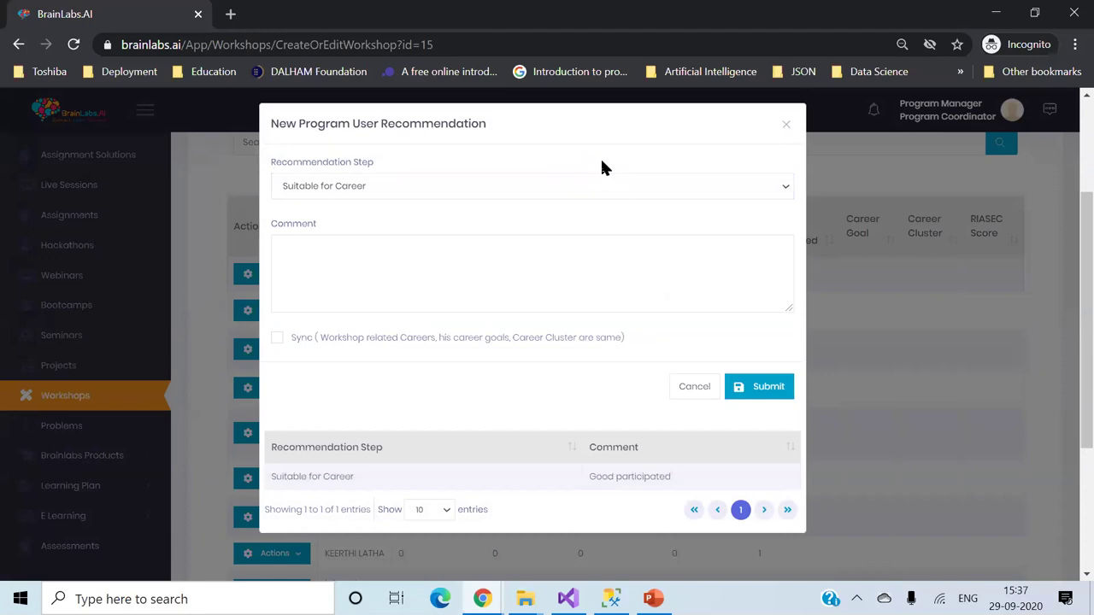
{"action": "left_click", "coordinate": [787, 130]}
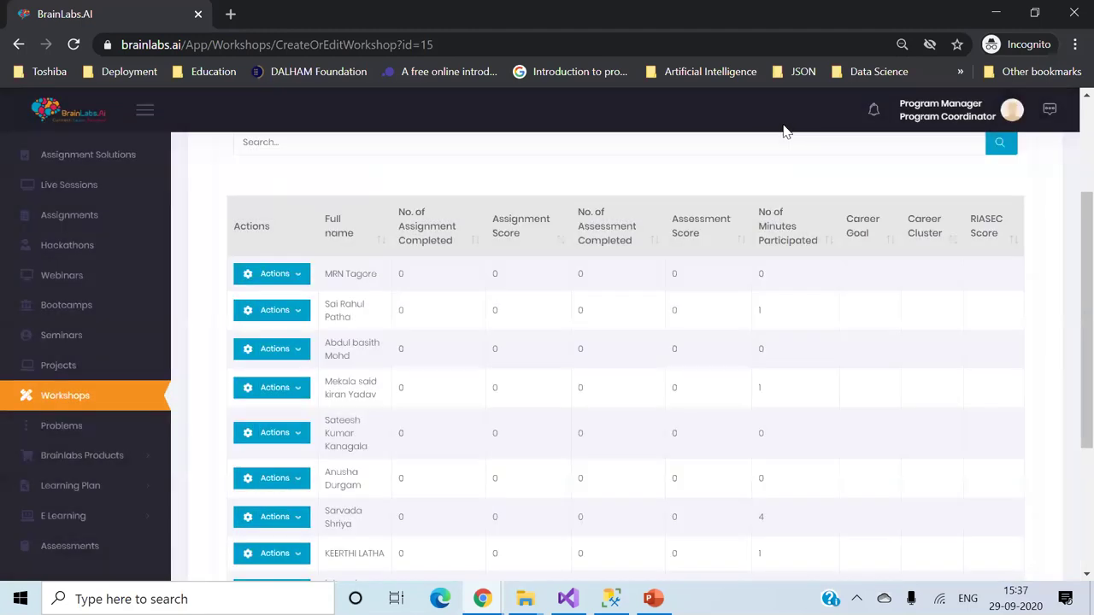
{"action": "scroll", "coordinate": [593, 239], "scroll_direction": "up", "scroll_amount": 3}
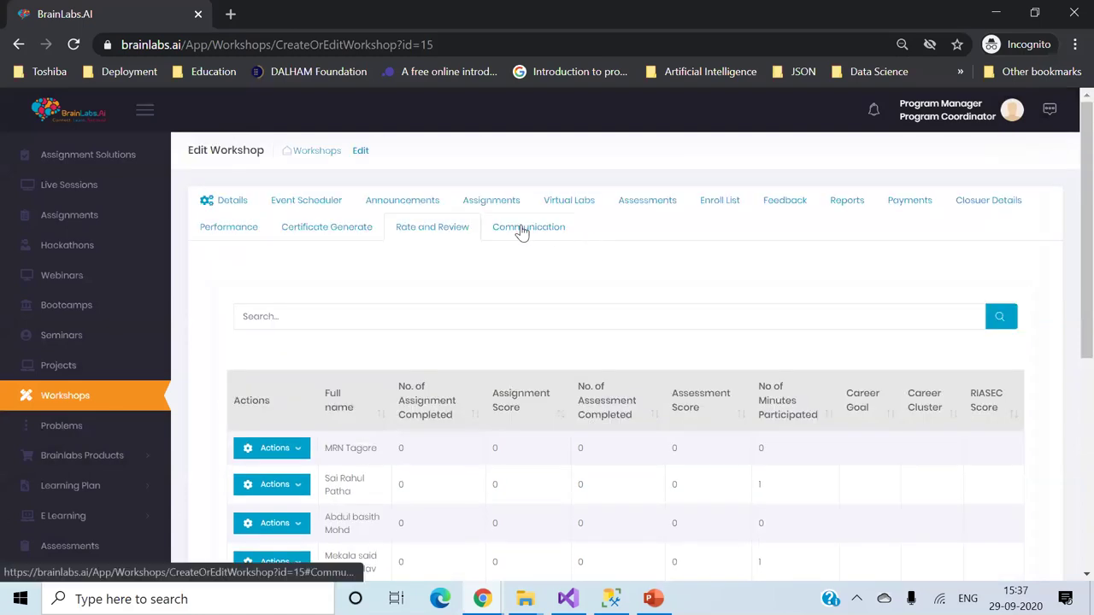
- Check the workshop's Communication messages, then switch back to the Azure ML Studio tab
{"action": "left_click", "coordinate": [527, 229]}
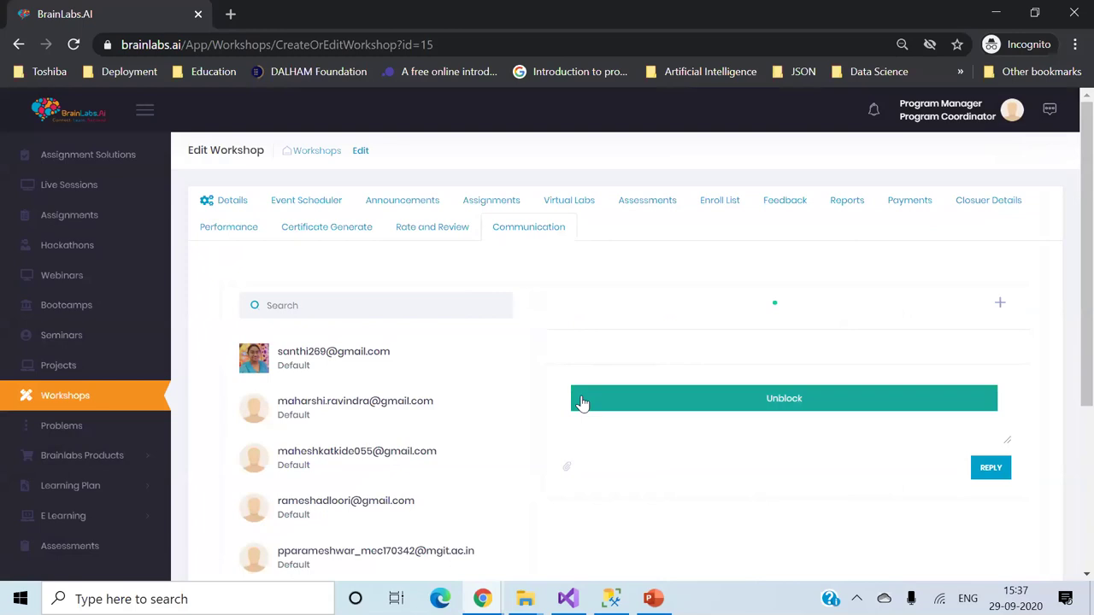
{"action": "scroll", "coordinate": [581, 402], "scroll_direction": "down", "scroll_amount": 2}
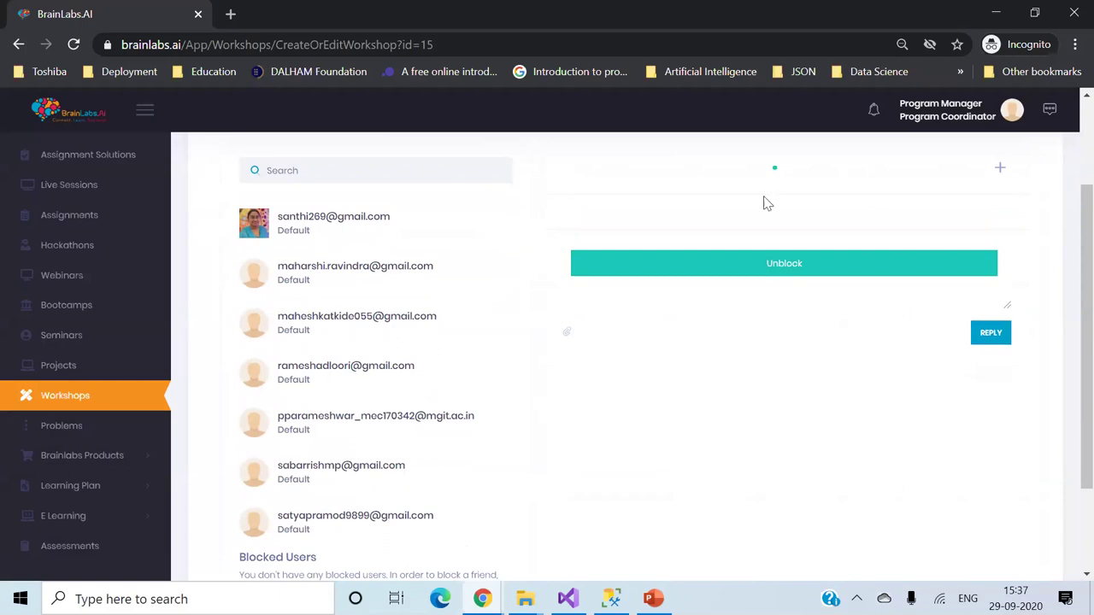
{"action": "left_click", "coordinate": [996, 15]}
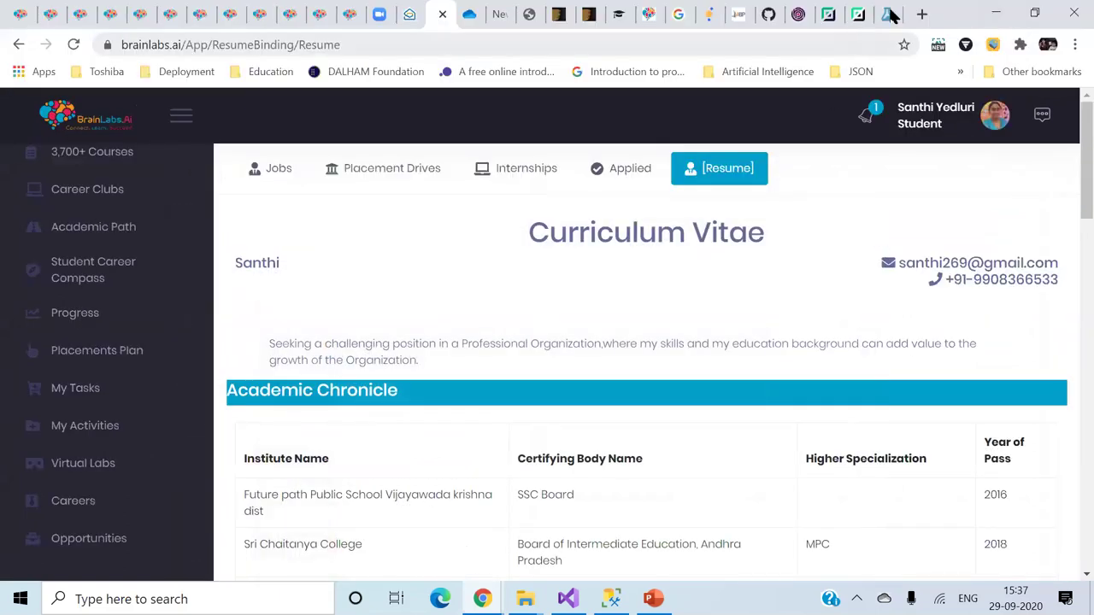
{"action": "left_click", "coordinate": [887, 14]}
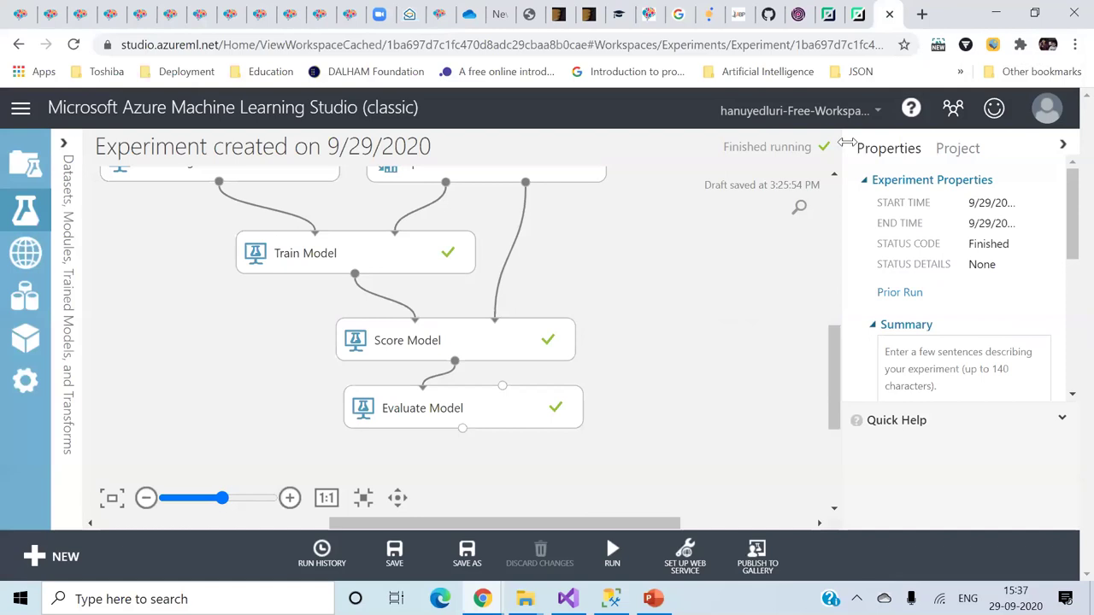
- Browse the workspace dropdown list without switching, then scroll down the experiment canvas
{"action": "left_click", "coordinate": [875, 114]}
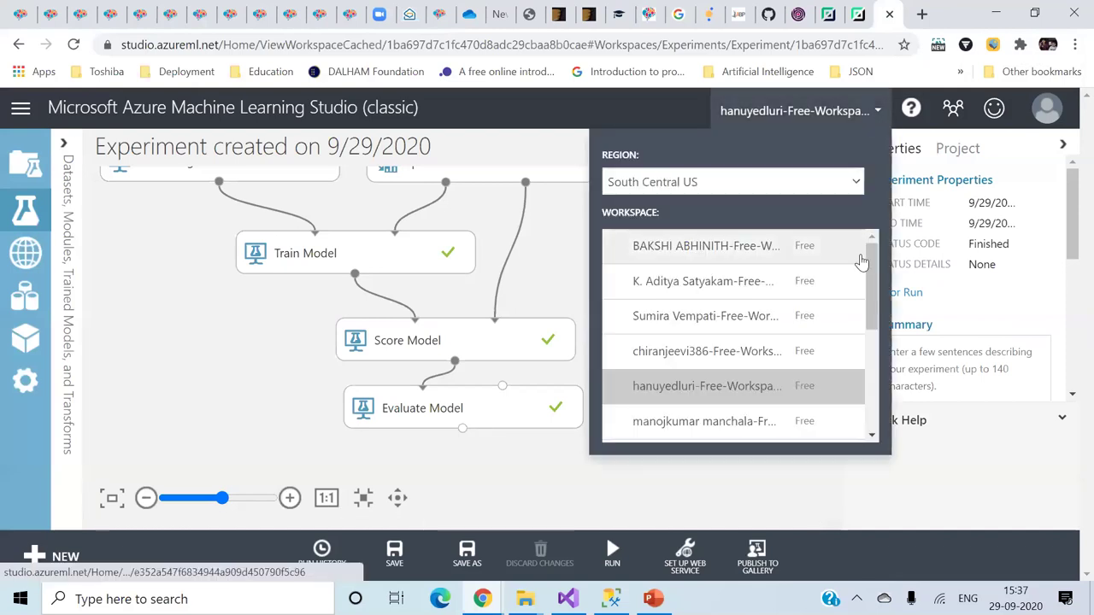
{"action": "left_click_drag", "start_coordinate": [874, 270], "coordinate": [871, 230]}
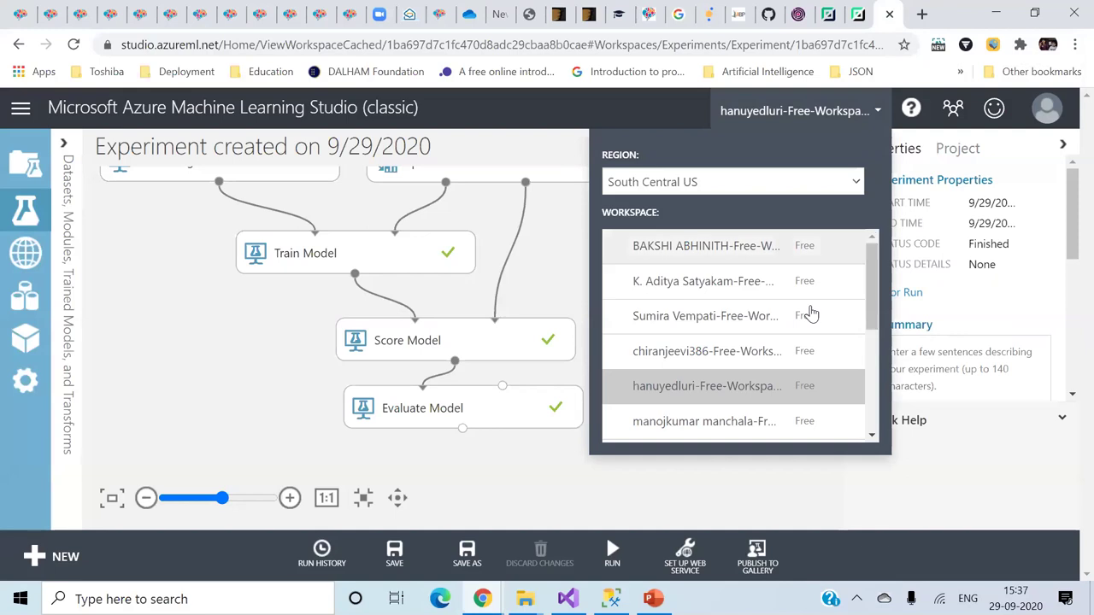
{"action": "left_click", "coordinate": [742, 489]}
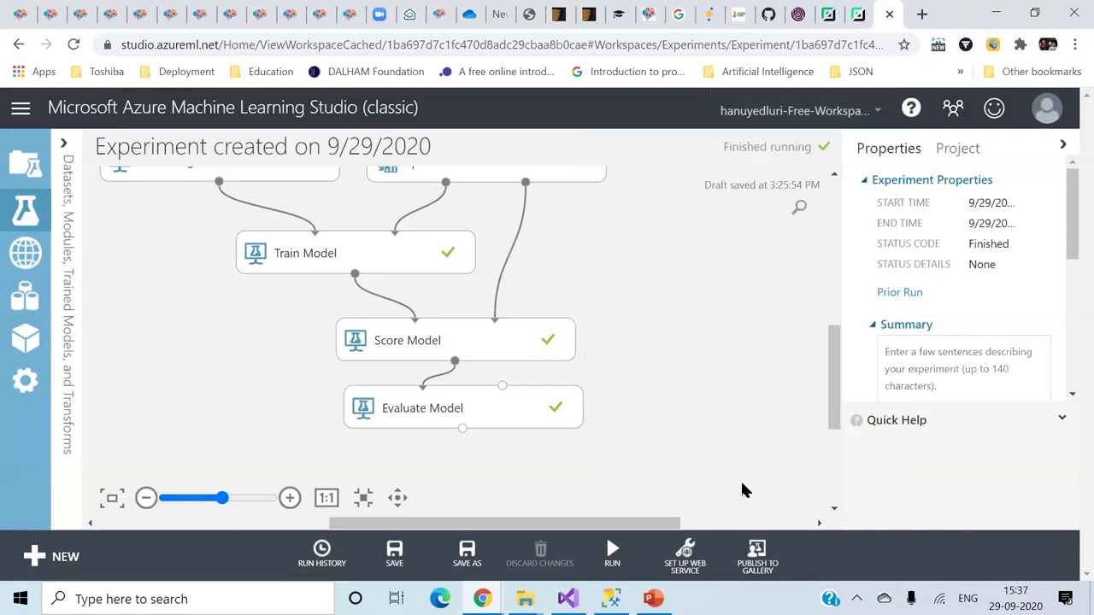
{"action": "left_click_drag", "start_coordinate": [835, 410], "coordinate": [837, 358]}
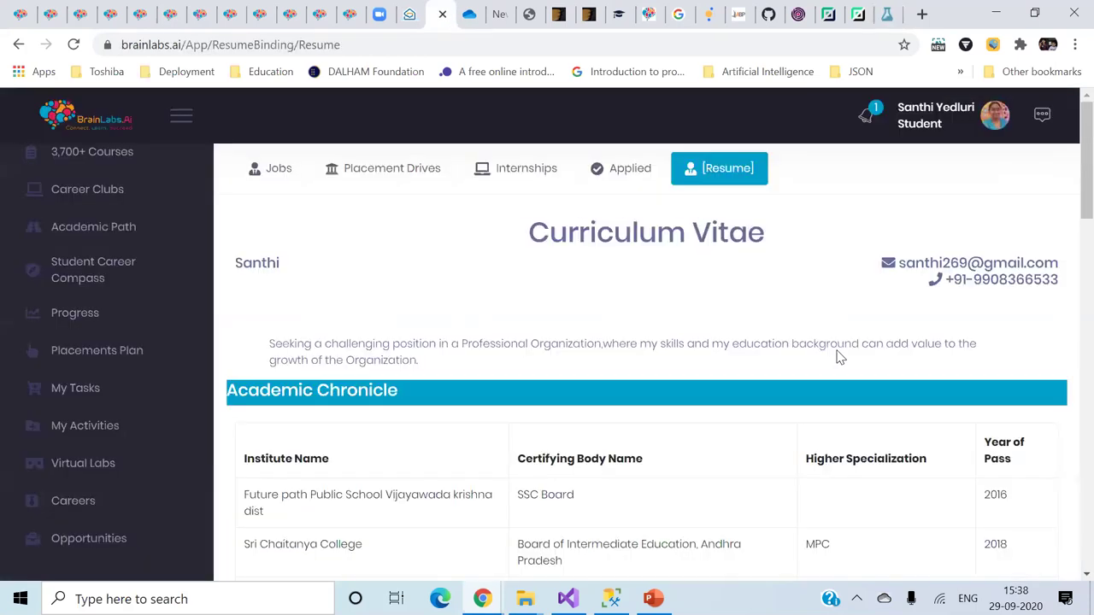
- Log out of the student portal and sign in with a different saved faculty login
{"action": "left_click", "coordinate": [993, 126]}
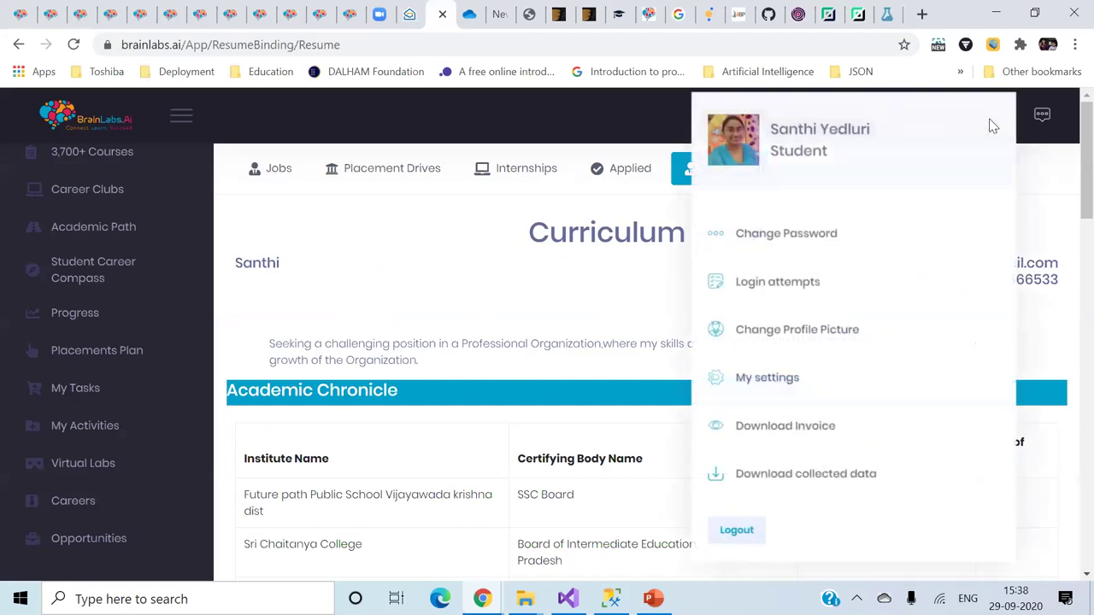
{"action": "left_click", "coordinate": [745, 533]}
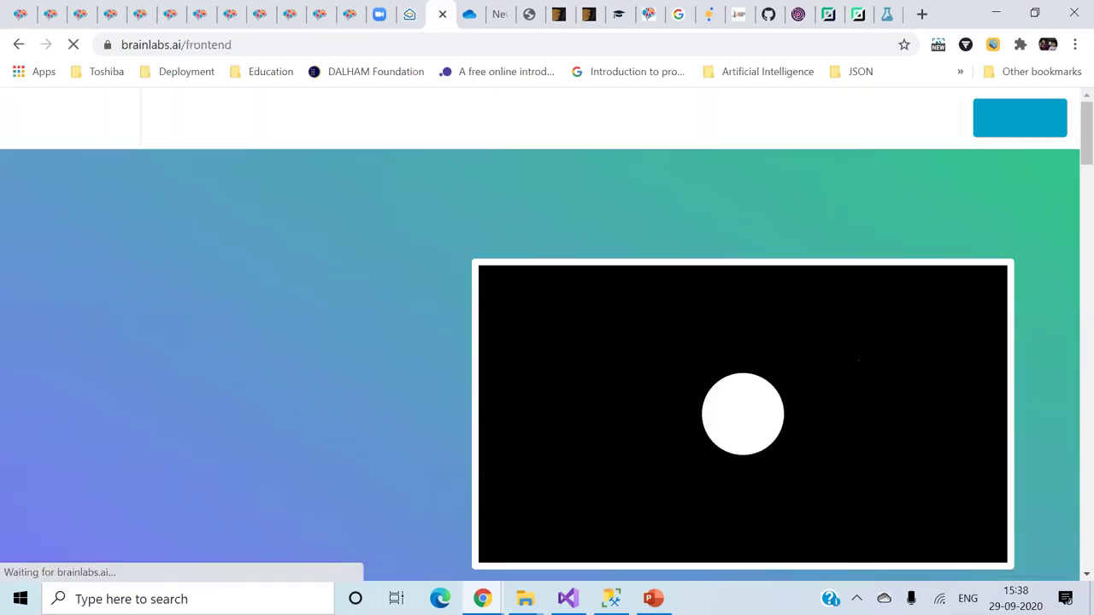
{"action": "left_click", "coordinate": [1031, 128]}
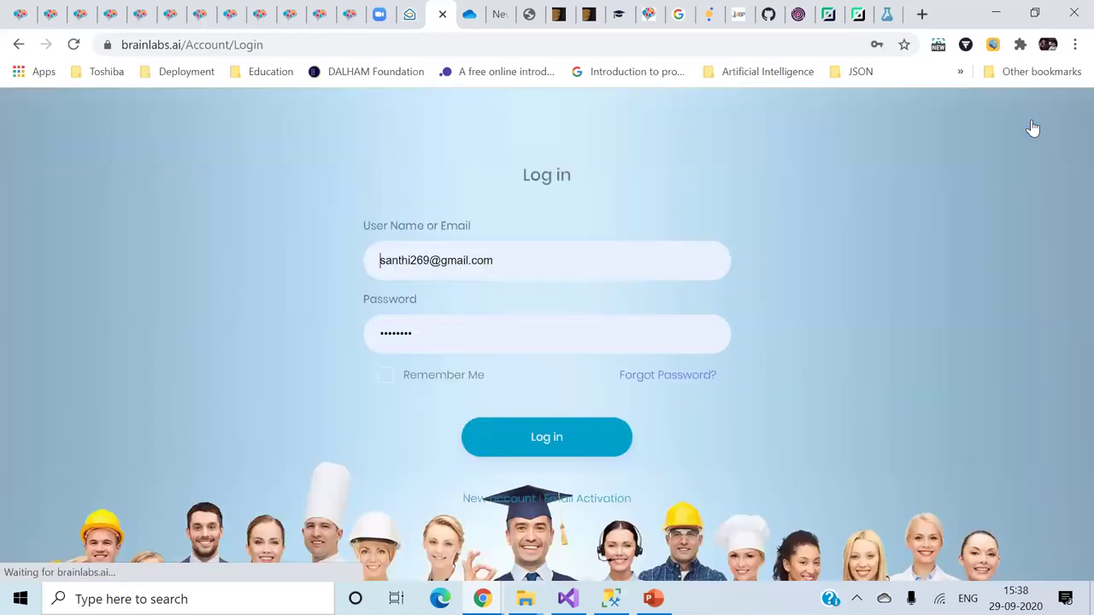
{"action": "left_click", "coordinate": [681, 254]}
{"action": "key", "text": "BackSpace"}
{"action": "key", "text": "BackSpace"}
{"action": "key", "text": "BackSpace"}
{"action": "key", "text": "BackSpace"}
{"action": "key", "text": "BackSpace"}
{"action": "key", "text": "BackSpace"}
{"action": "key", "text": "BackSpace"}
{"action": "key", "text": "BackSpace"}
{"action": "key", "text": "BackSpace"}
{"action": "key", "text": "BackSpace"}
{"action": "key", "text": "BackSpace"}
{"action": "key", "text": "BackSpace"}
{"action": "key", "text": "BackSpace"}
{"action": "key", "text": "BackSpace"}
{"action": "key", "text": "BackSpace"}
{"action": "key", "text": "BackSpace"}
{"action": "key", "text": "BackSpace"}
{"action": "key", "text": "BackSpace"}
{"action": "key", "text": "BackSpace"}
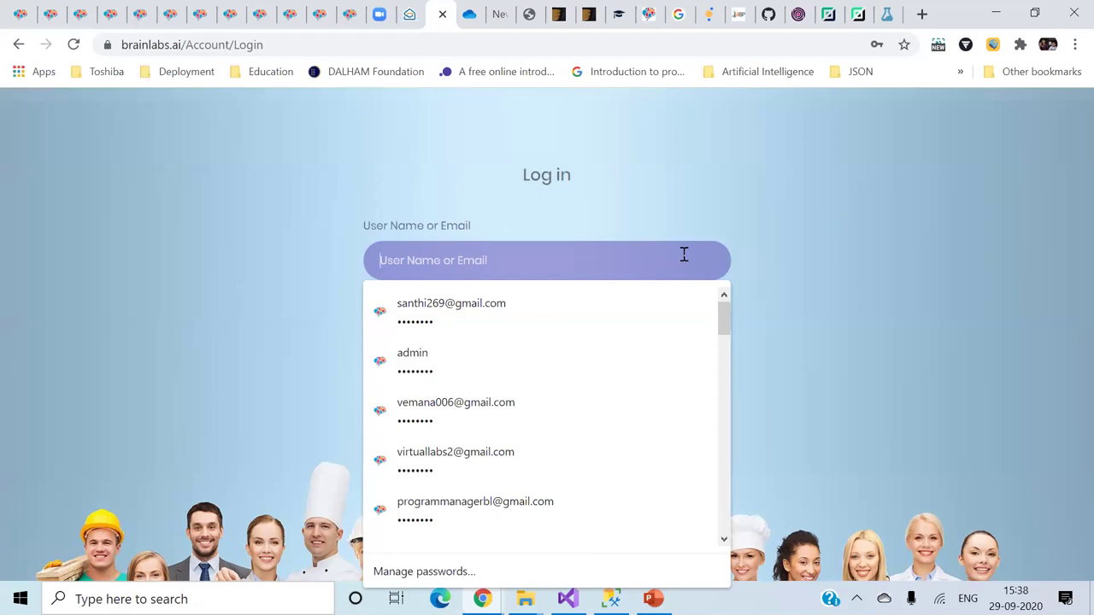
{"action": "left_click", "coordinate": [567, 402]}
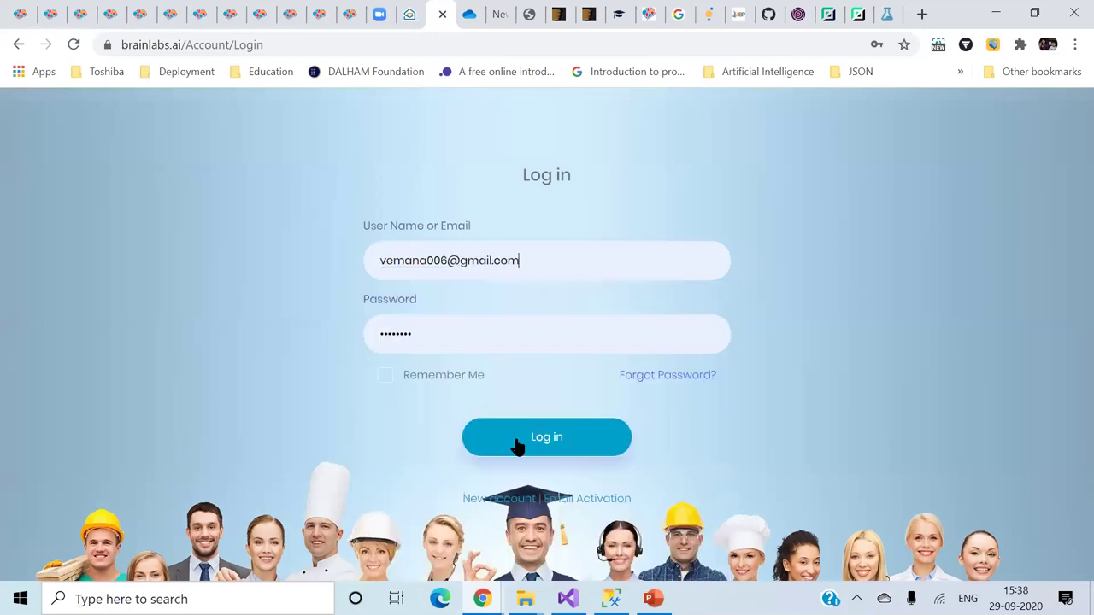
{"action": "left_click", "coordinate": [518, 445]}
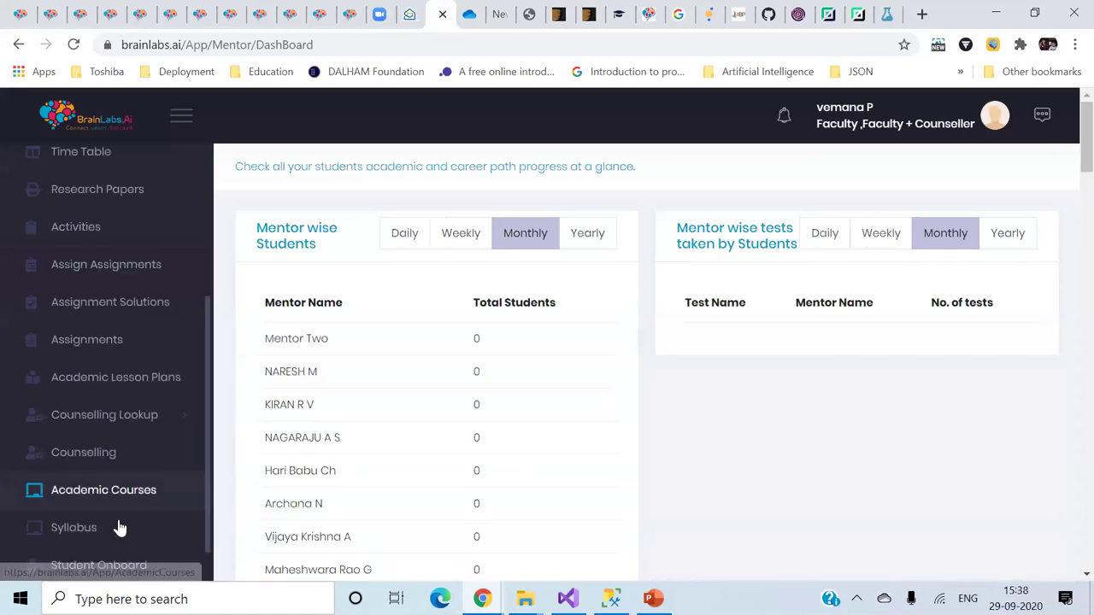
- Open Syllabus and scroll through the Database Management Systems and R Programming Introduction topics
{"action": "scroll", "coordinate": [117, 525], "scroll_direction": "down", "scroll_amount": 1}
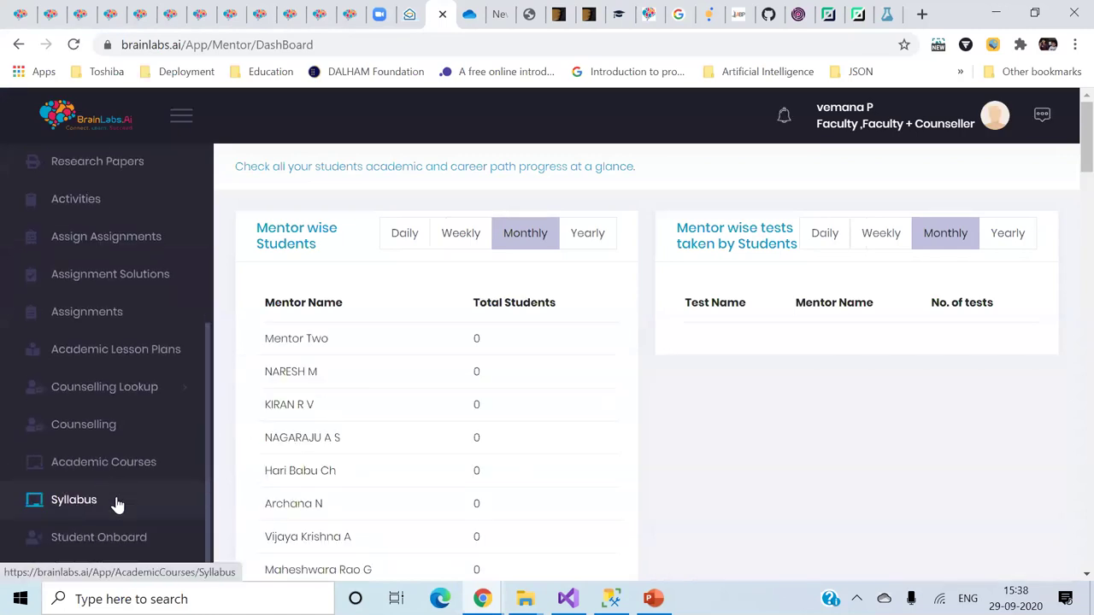
{"action": "left_click", "coordinate": [117, 505]}
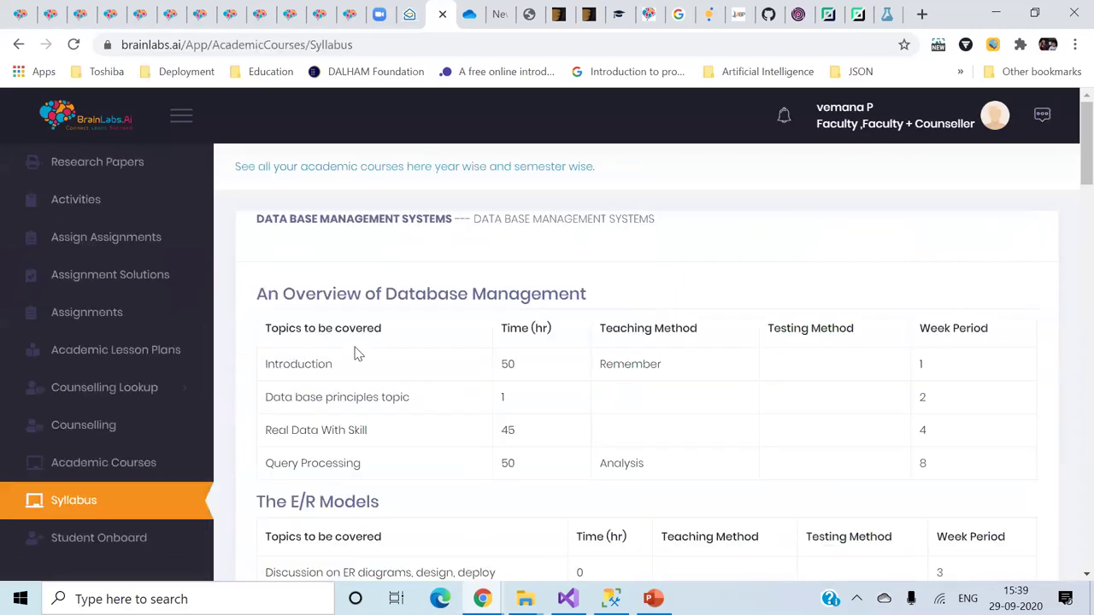
{"action": "left_click_drag", "start_coordinate": [262, 293], "coordinate": [506, 295]}
{"action": "left_click", "coordinate": [596, 342]}
{"action": "scroll", "coordinate": [595, 341], "scroll_direction": "down", "scroll_amount": 2}
{"action": "scroll", "coordinate": [595, 341], "scroll_direction": "down", "scroll_amount": 2}
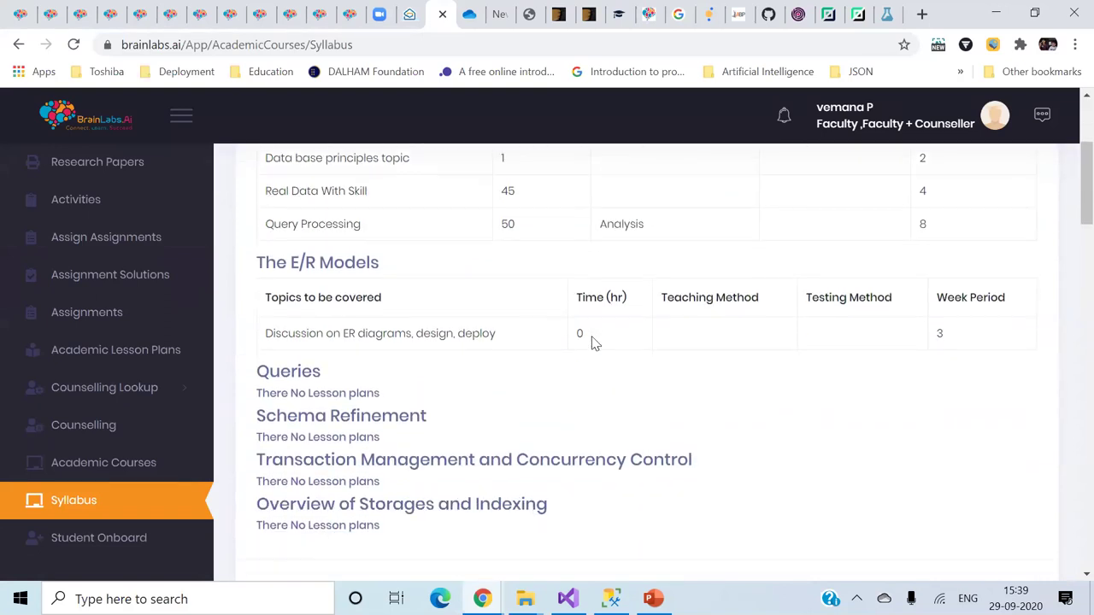
{"action": "scroll", "coordinate": [593, 342], "scroll_direction": "down", "scroll_amount": 2}
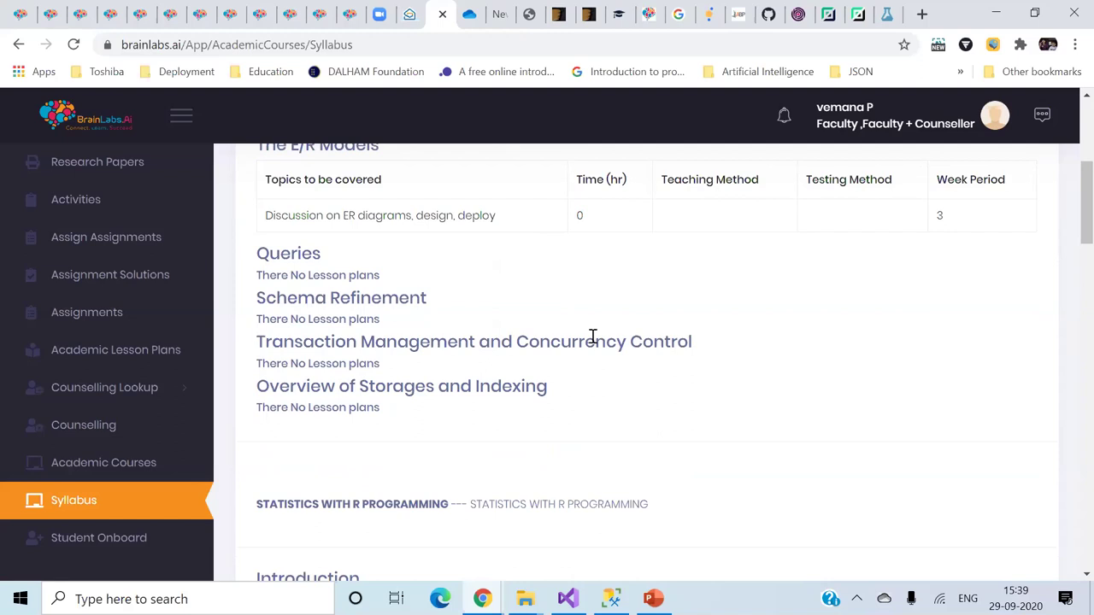
{"action": "scroll", "coordinate": [593, 340], "scroll_direction": "down", "scroll_amount": 2}
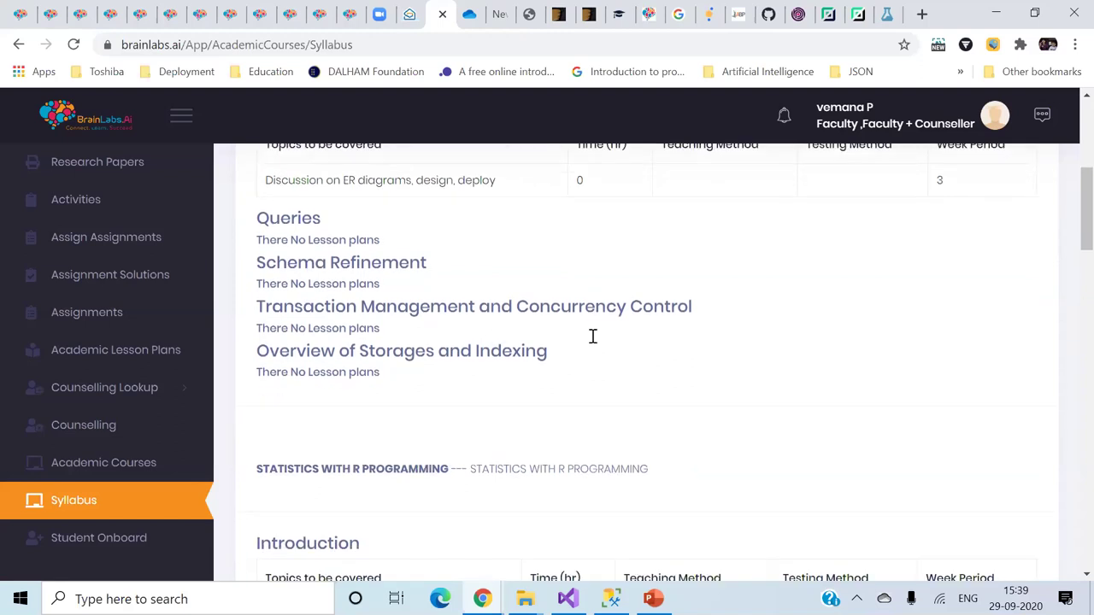
{"action": "scroll", "coordinate": [596, 342], "scroll_direction": "down", "scroll_amount": 2}
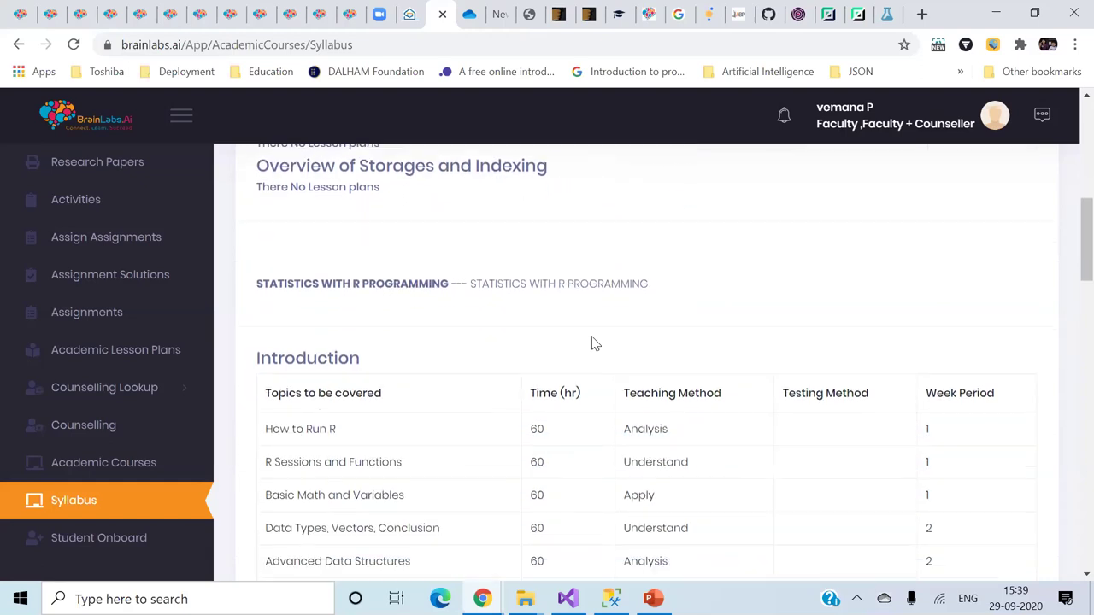
{"action": "scroll", "coordinate": [595, 343], "scroll_direction": "down", "scroll_amount": 1}
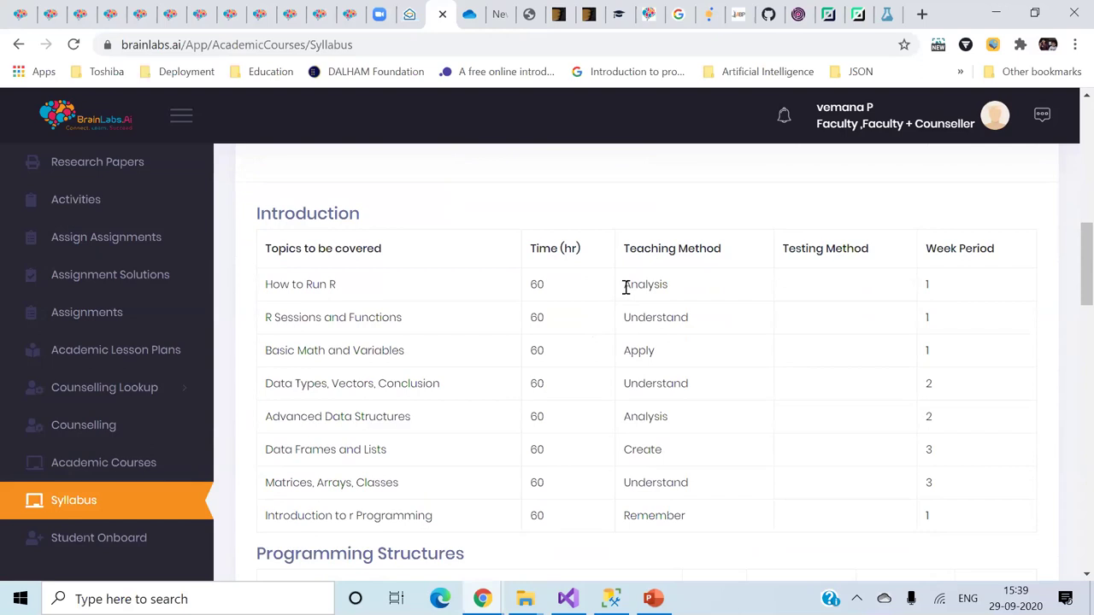
{"action": "scroll", "coordinate": [128, 359], "scroll_direction": "up", "scroll_amount": 2}
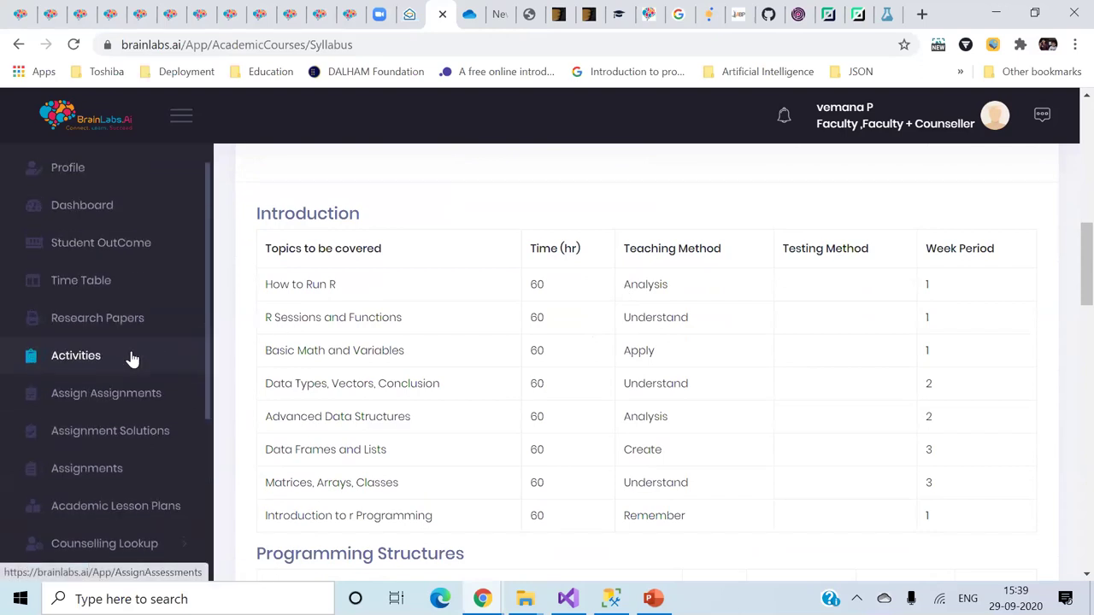
{"action": "scroll", "coordinate": [132, 359], "scroll_direction": "up", "scroll_amount": 1}
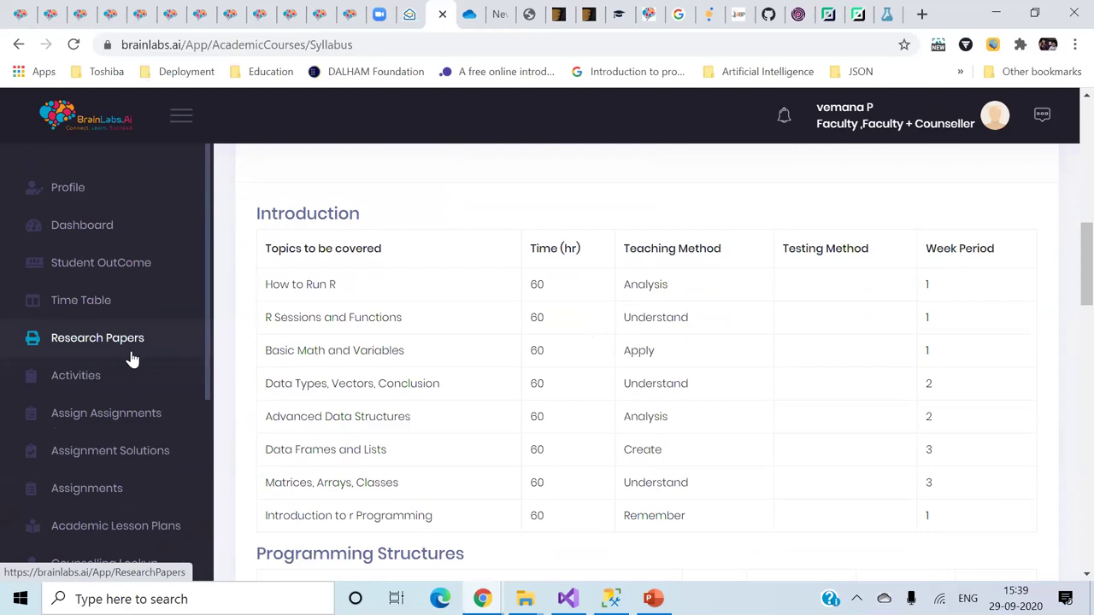
- Open Student OutCome and review Assignment Outcome (Evaluate, Remember at 6) and Lesson Details charts
{"action": "left_click", "coordinate": [126, 268]}
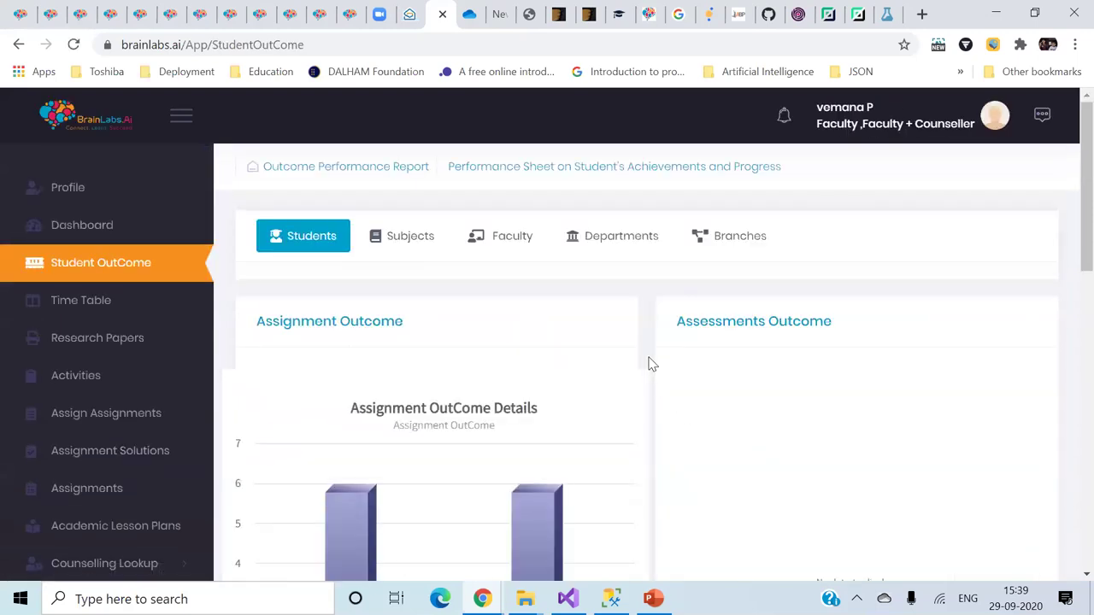
{"action": "scroll", "coordinate": [649, 365], "scroll_direction": "down", "scroll_amount": 4}
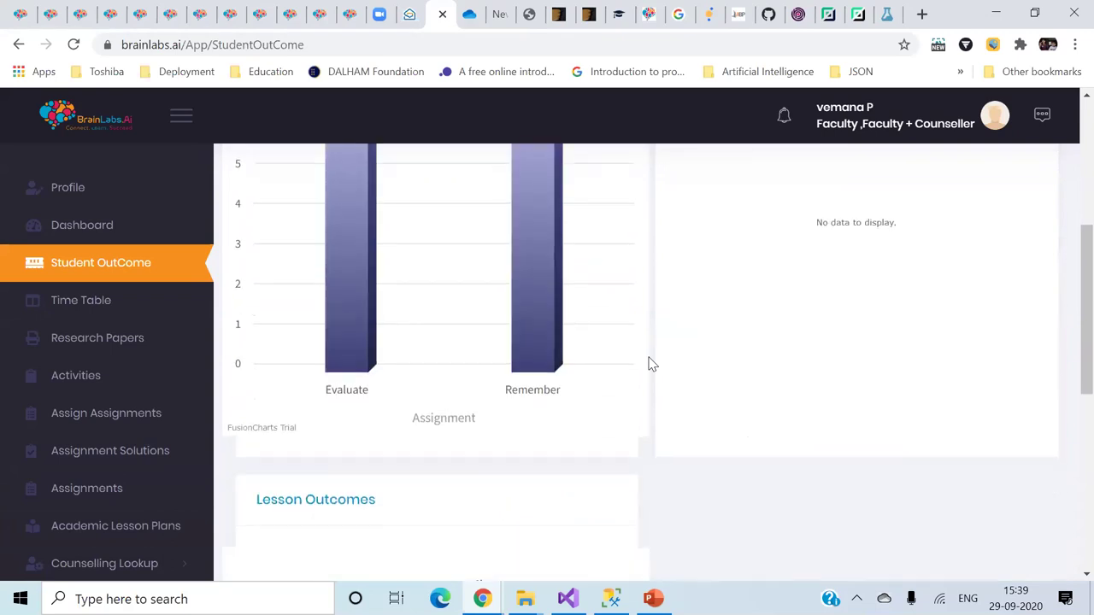
{"action": "scroll", "coordinate": [649, 365], "scroll_direction": "up", "scroll_amount": 2}
{"action": "scroll", "coordinate": [650, 365], "scroll_direction": "up", "scroll_amount": 1}
{"action": "scroll", "coordinate": [649, 365], "scroll_direction": "down", "scroll_amount": 1}
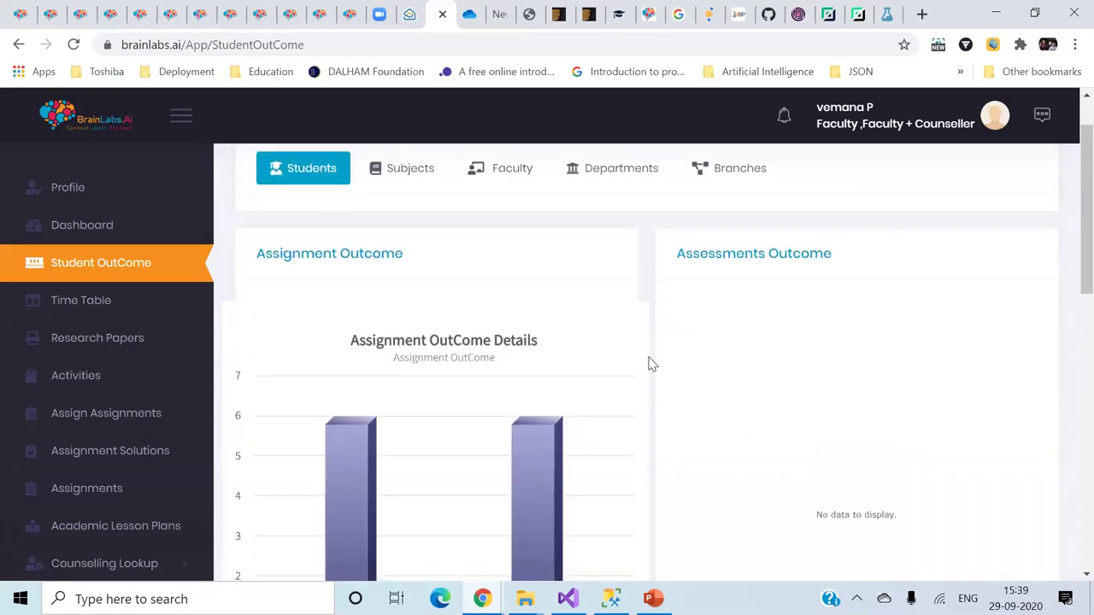
{"action": "scroll", "coordinate": [650, 365], "scroll_direction": "down", "scroll_amount": 1}
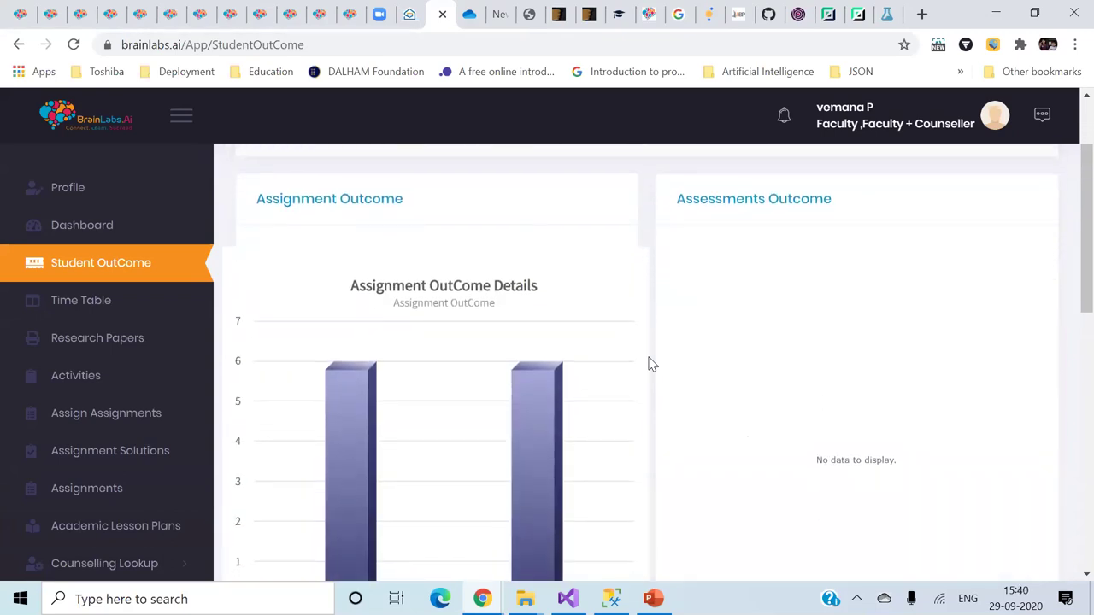
{"action": "scroll", "coordinate": [650, 365], "scroll_direction": "down", "scroll_amount": 1}
{"action": "mouse_move", "coordinate": [542, 366]}
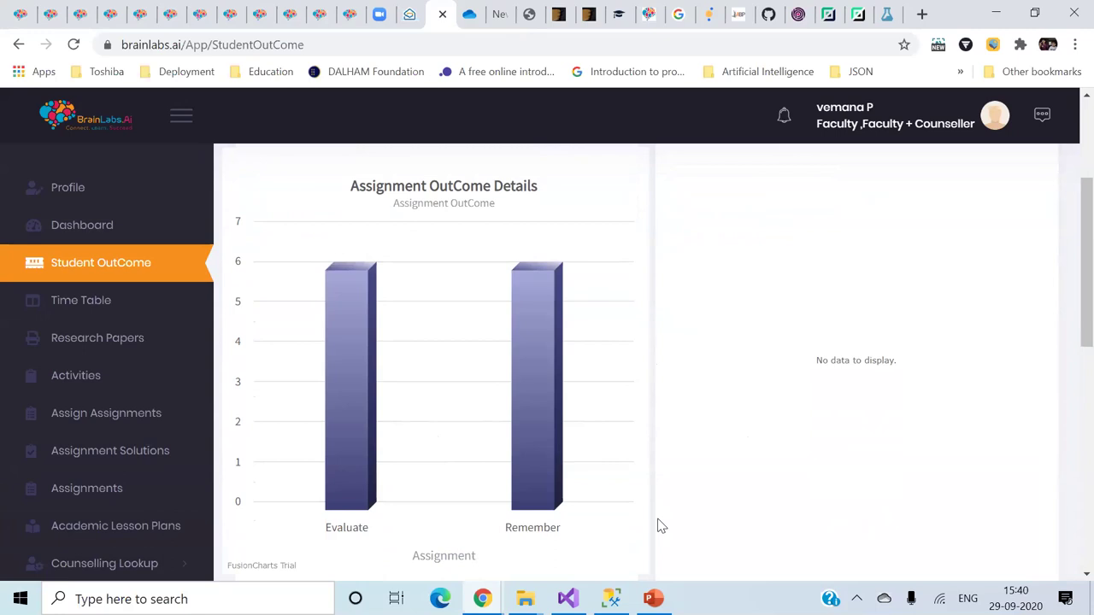
{"action": "scroll", "coordinate": [660, 526], "scroll_direction": "down", "scroll_amount": 2}
{"action": "scroll", "coordinate": [660, 525], "scroll_direction": "down", "scroll_amount": 1}
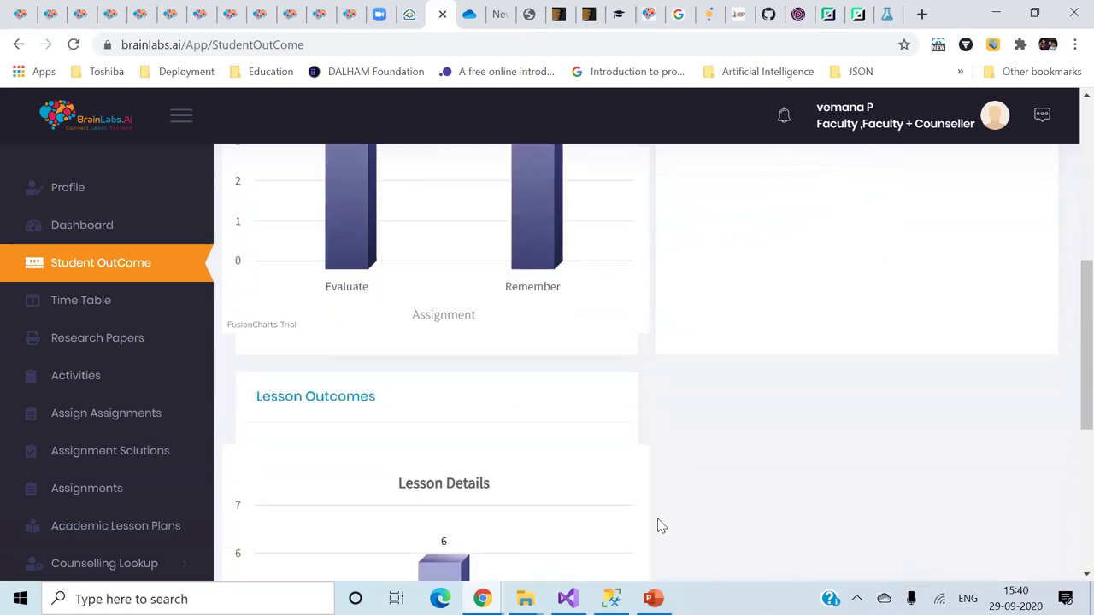
{"action": "scroll", "coordinate": [660, 526], "scroll_direction": "down", "scroll_amount": 2}
{"action": "scroll", "coordinate": [660, 526], "scroll_direction": "down", "scroll_amount": 2}
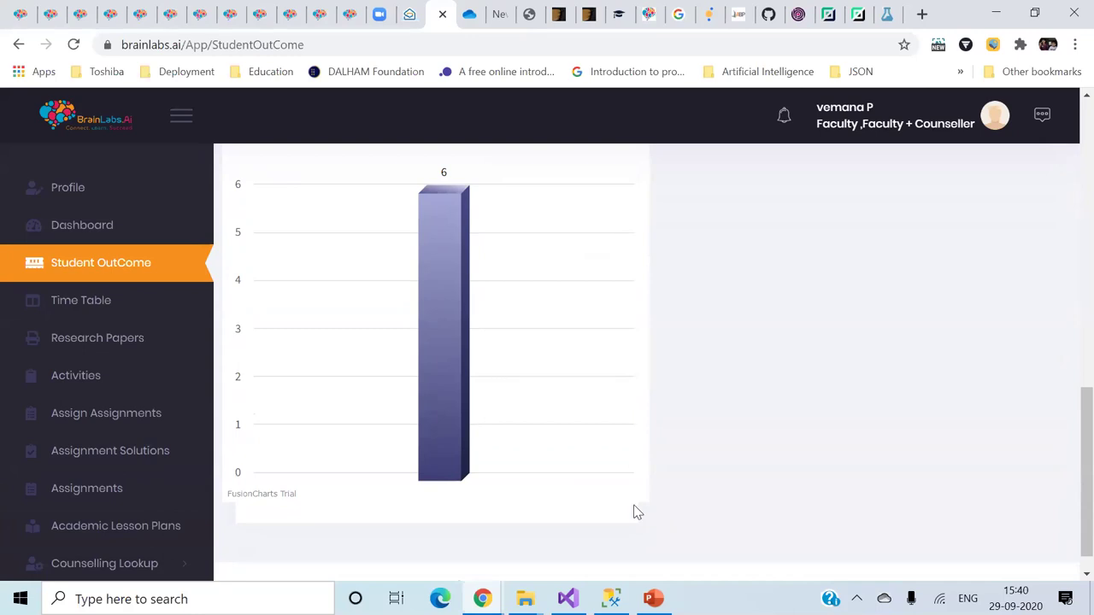
- Open Academic Lesson Plans, scroll the Database Management assignments table, and collapse the sidebar
{"action": "left_click", "coordinate": [103, 383]}
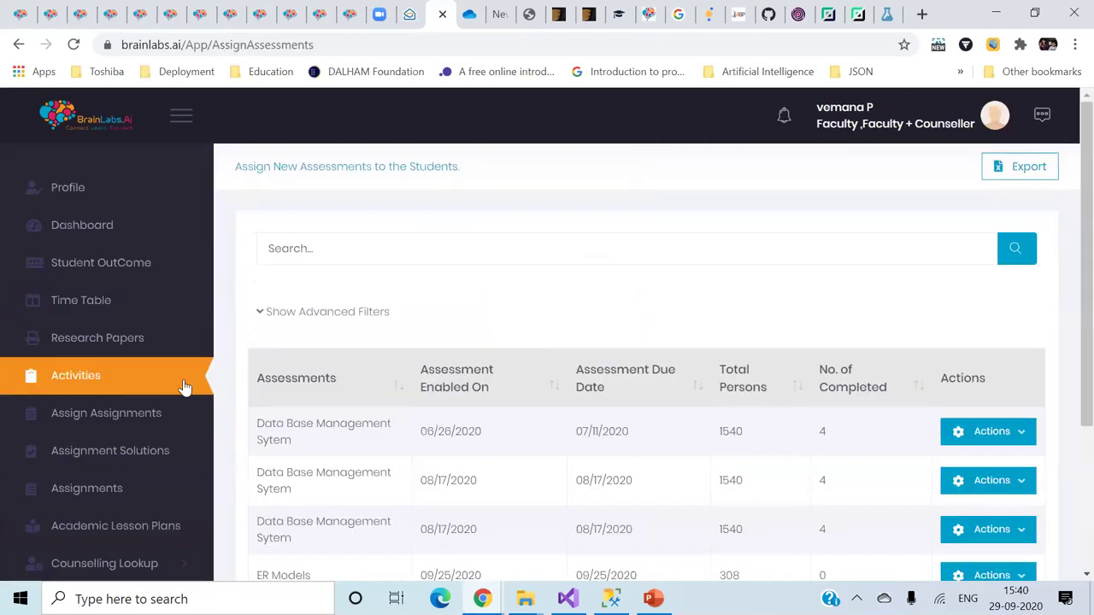
{"action": "scroll", "coordinate": [541, 461], "scroll_direction": "down", "scroll_amount": 3}
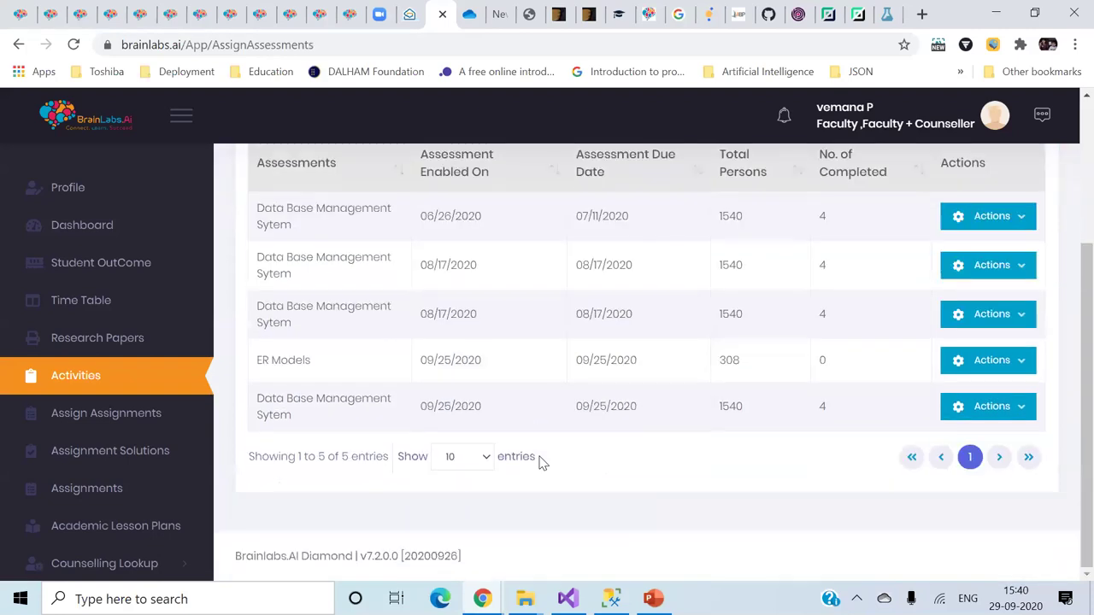
{"action": "left_click", "coordinate": [118, 523]}
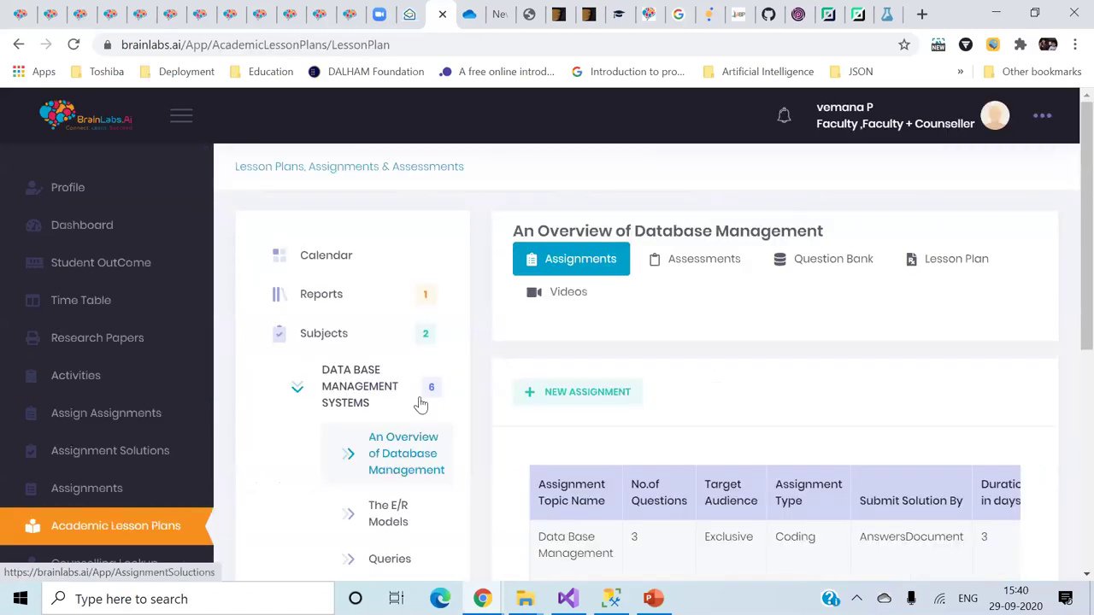
{"action": "scroll", "coordinate": [810, 412], "scroll_direction": "down", "scroll_amount": 2}
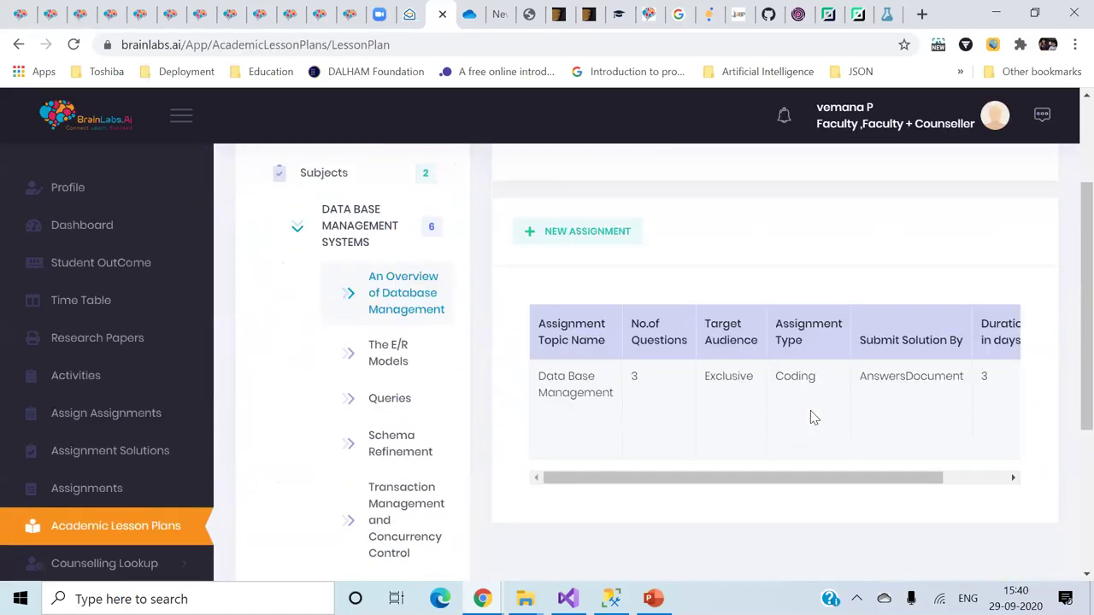
{"action": "left_click_drag", "start_coordinate": [718, 473], "coordinate": [817, 470]}
{"action": "scroll", "coordinate": [710, 530], "scroll_direction": "up", "scroll_amount": 2}
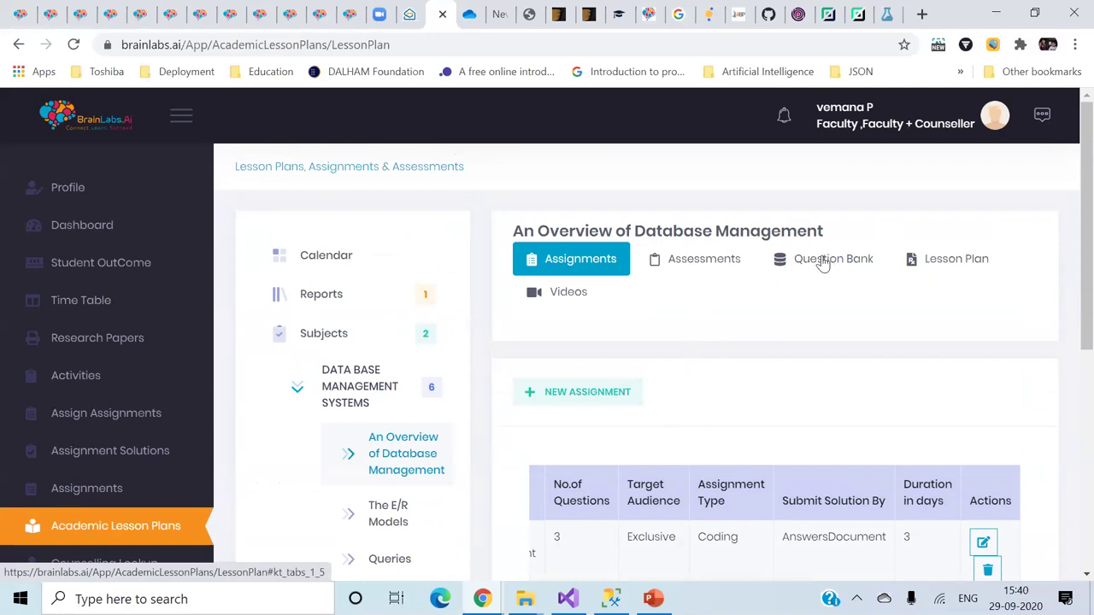
{"action": "left_click", "coordinate": [182, 116]}
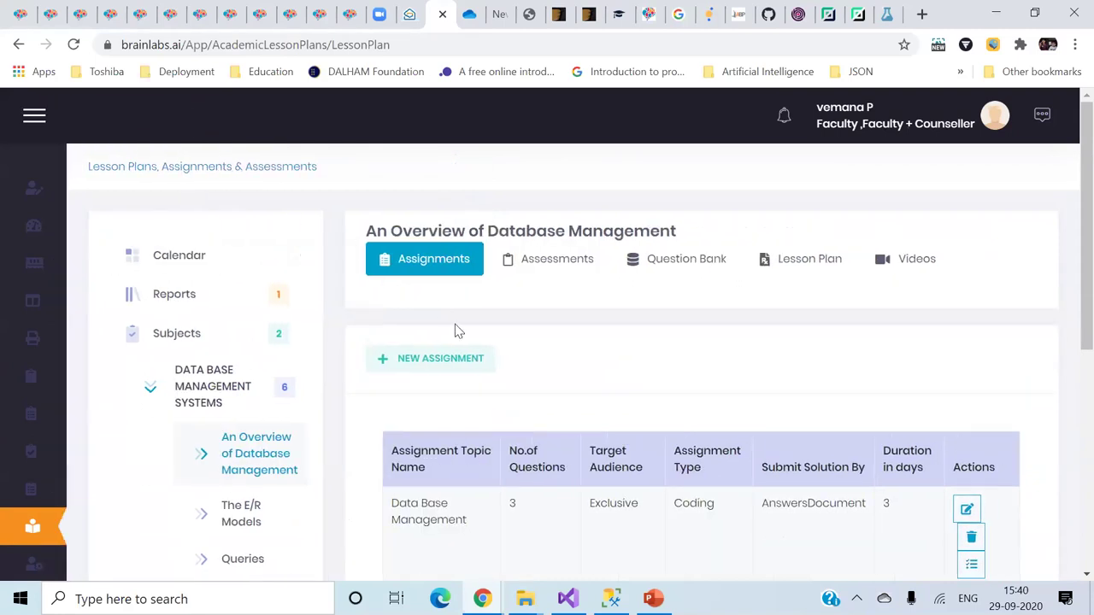
- Start a new assignment and review the methodology, type and submission options, keeping Upload Source Code
{"action": "left_click", "coordinate": [427, 359]}
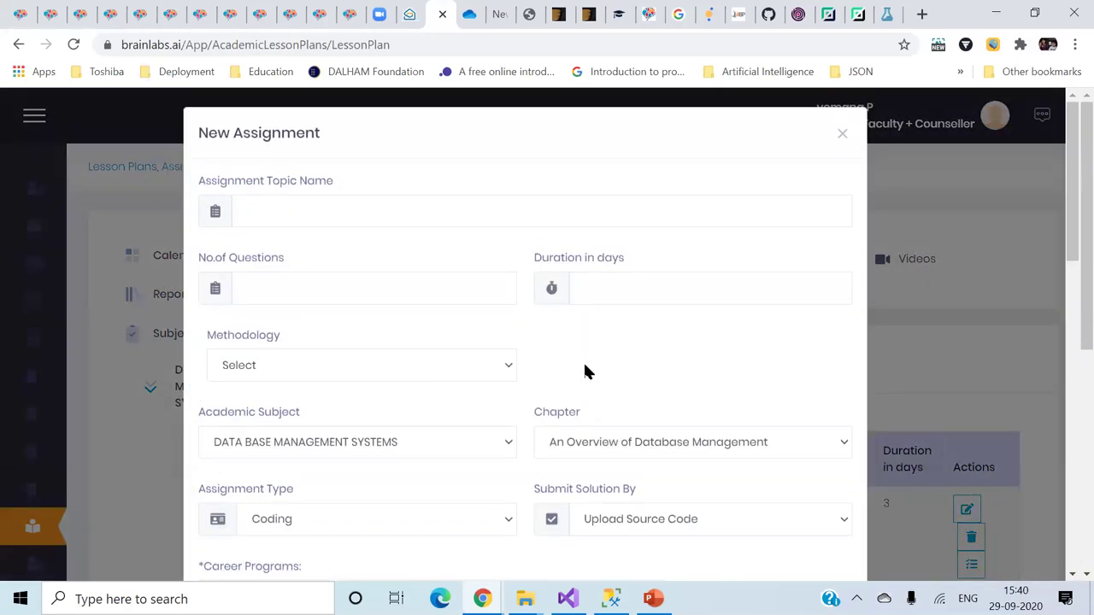
{"action": "left_click", "coordinate": [481, 365]}
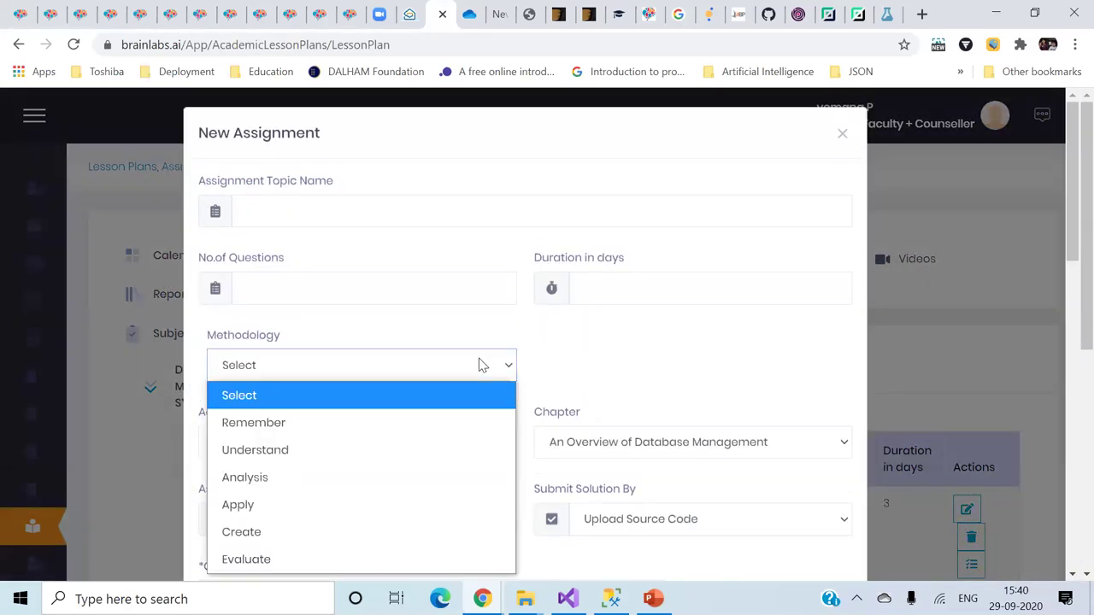
{"action": "left_click", "coordinate": [586, 379]}
{"action": "scroll", "coordinate": [587, 379], "scroll_direction": "down", "scroll_amount": 3}
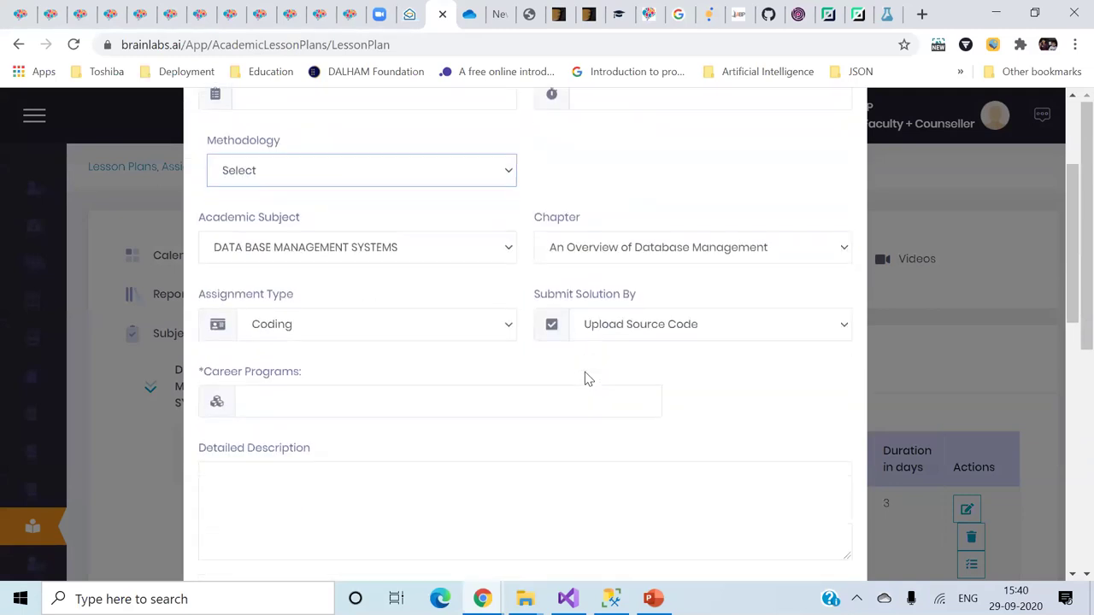
{"action": "left_click", "coordinate": [492, 242]}
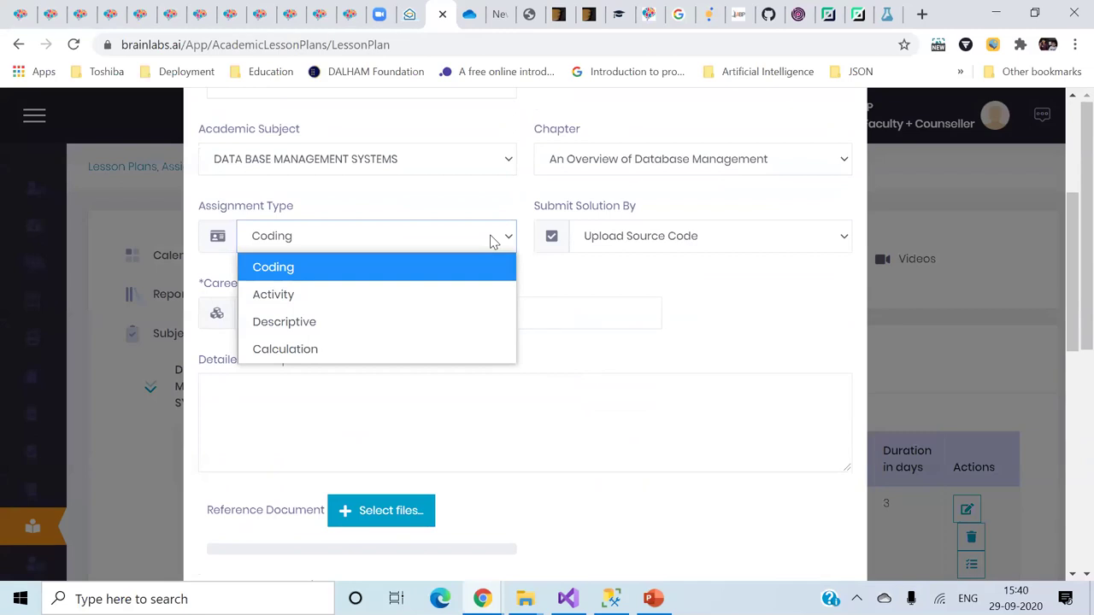
{"action": "left_click", "coordinate": [490, 240]}
{"action": "left_click", "coordinate": [716, 247]}
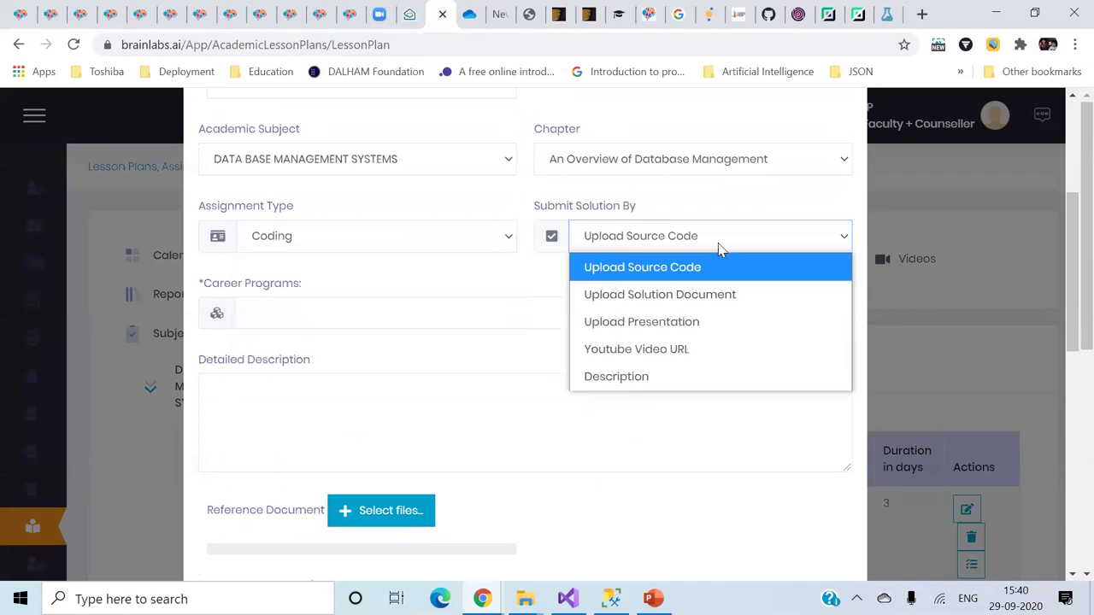
{"action": "left_click", "coordinate": [718, 247]}
{"action": "left_click", "coordinate": [799, 318]}
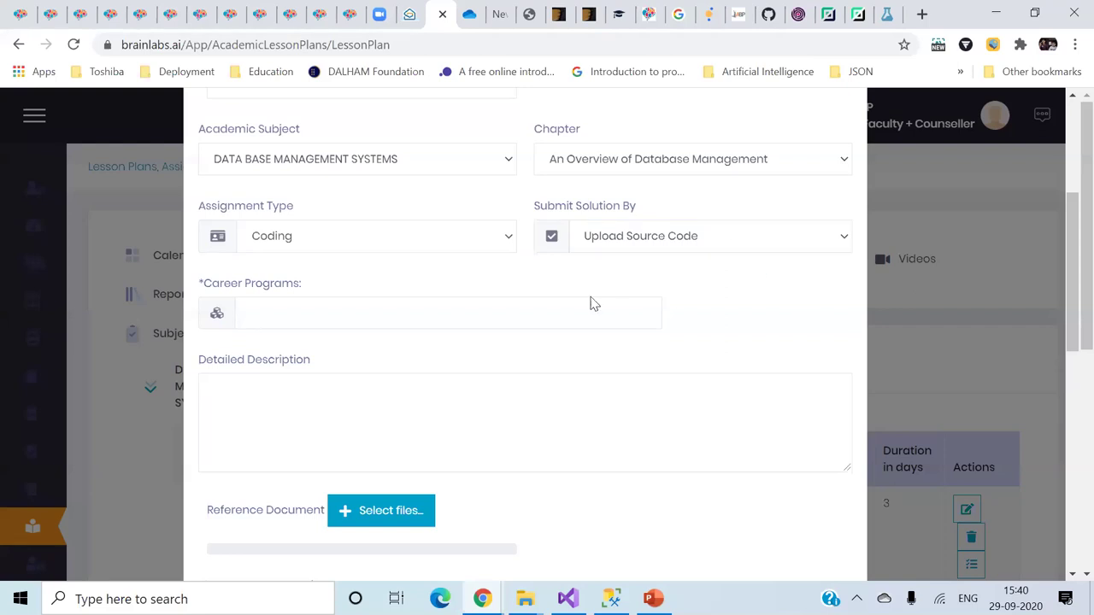
- Add ARTIFICIAL INTELLIGENCE as the career program, then cancel the assignment form
{"action": "left_click", "coordinate": [576, 310]}
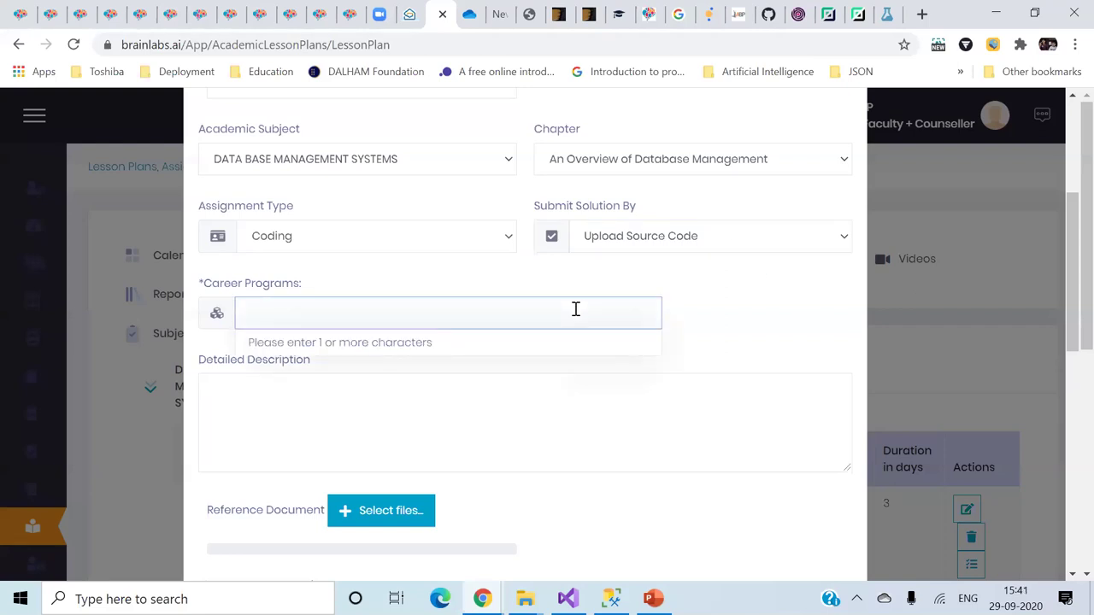
{"action": "type", "text": "art"}
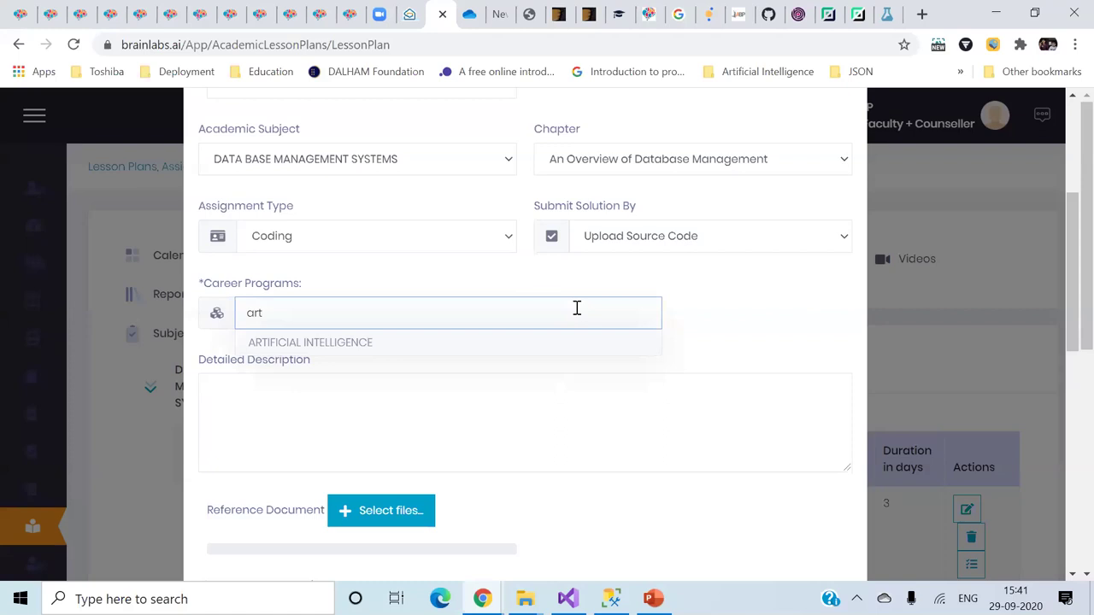
{"action": "left_click", "coordinate": [533, 341]}
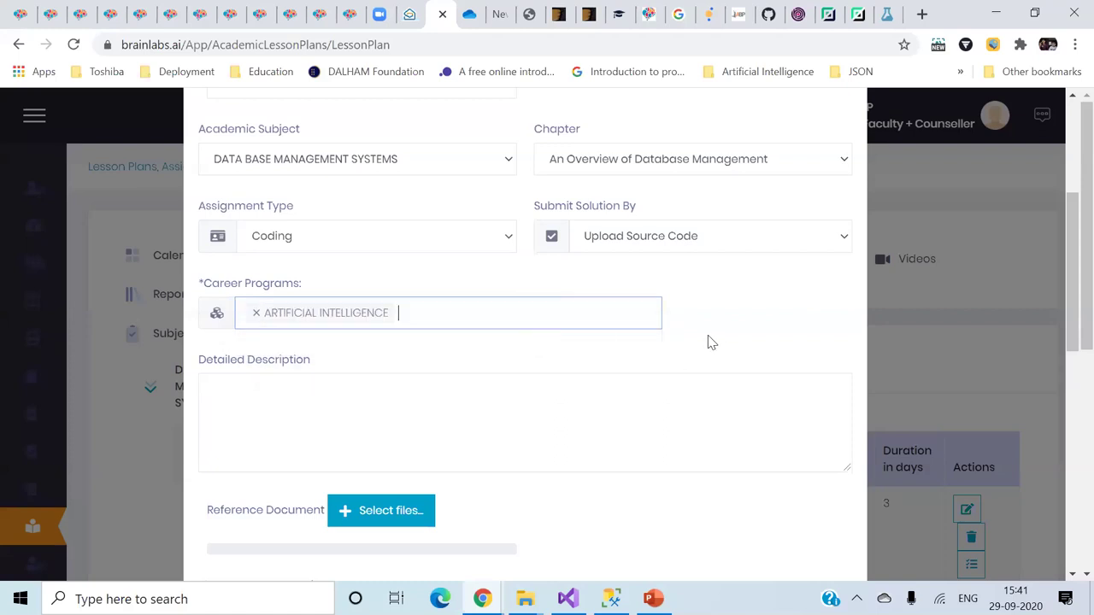
{"action": "left_click", "coordinate": [714, 343]}
{"action": "scroll", "coordinate": [716, 343], "scroll_direction": "down", "scroll_amount": 2}
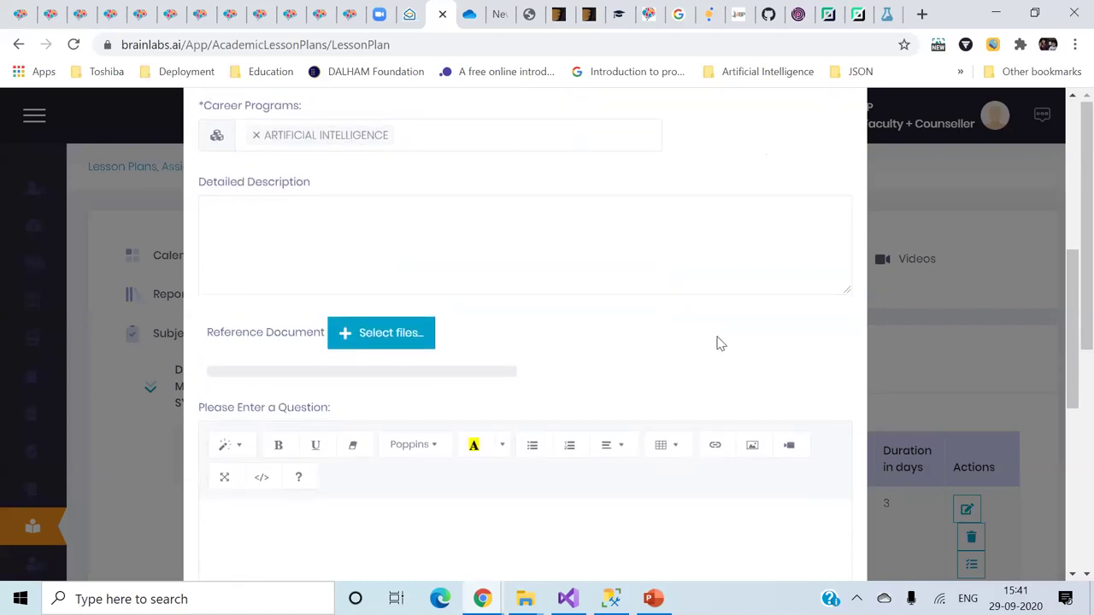
{"action": "scroll", "coordinate": [718, 342], "scroll_direction": "down", "scroll_amount": 6}
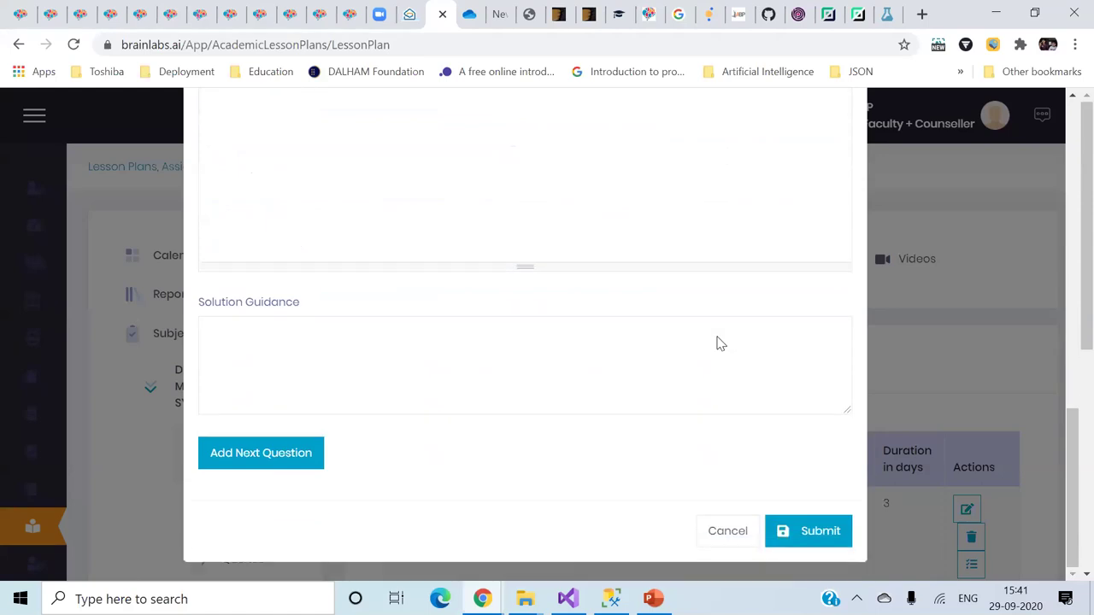
{"action": "left_click", "coordinate": [728, 534]}
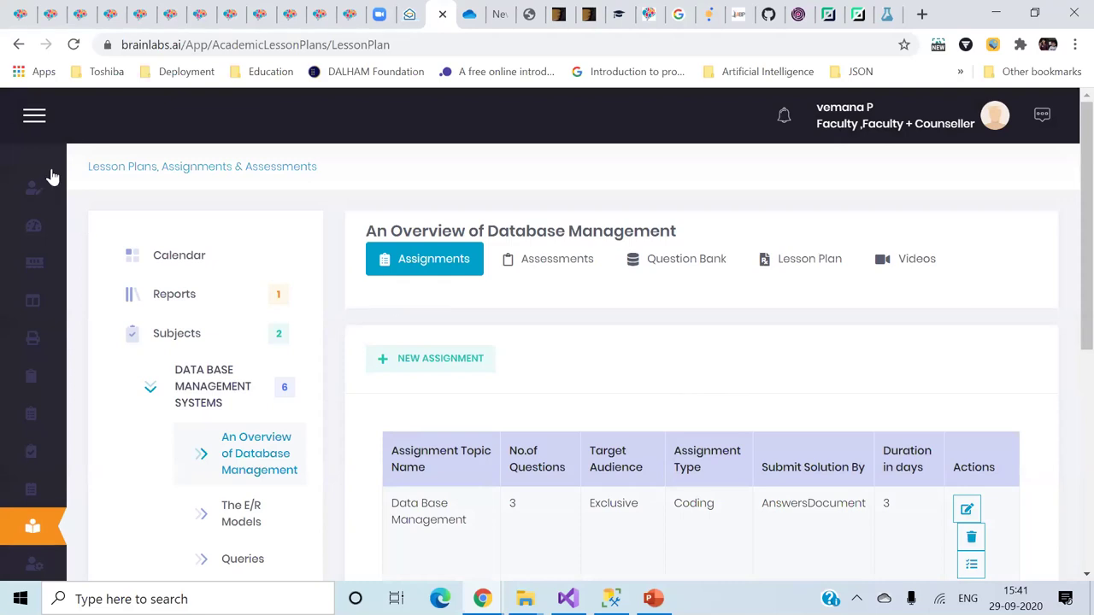
{"action": "mouse_move", "coordinate": [88, 146]}
{"action": "scroll", "coordinate": [105, 339], "scroll_direction": "down", "scroll_amount": 2}
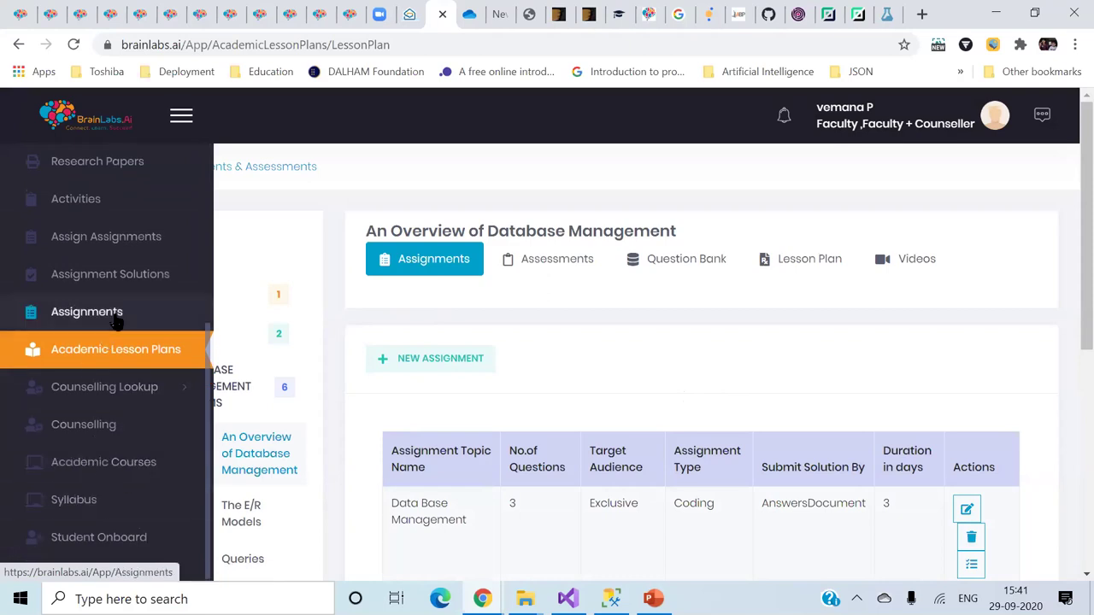
- Open Assignment Solutions and view a solution's Update Status rating choices, closing without saving
{"action": "left_click", "coordinate": [127, 281]}
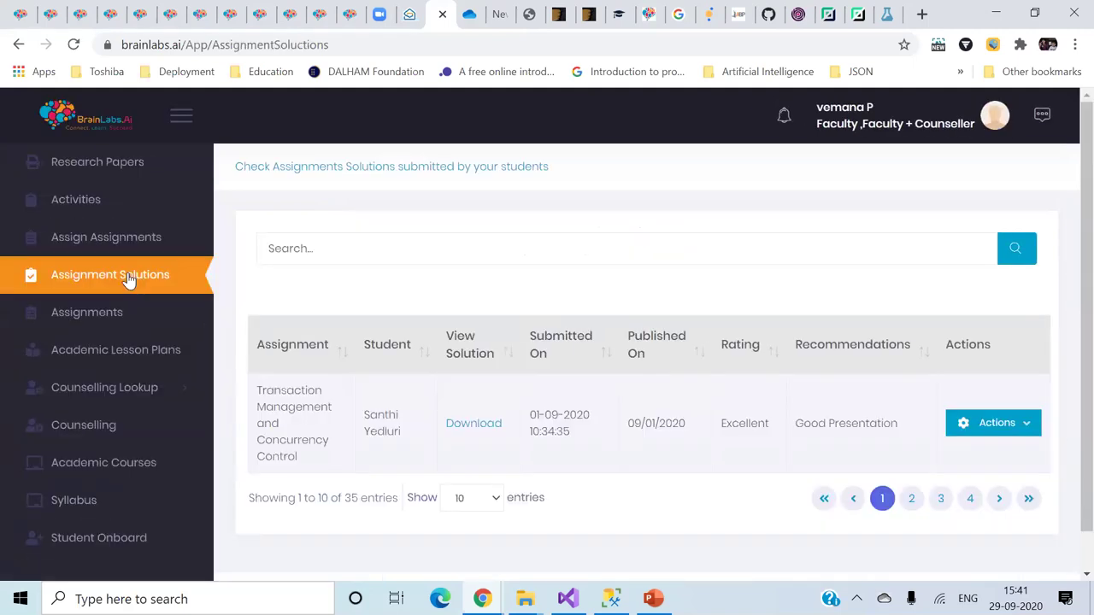
{"action": "left_click", "coordinate": [1013, 429]}
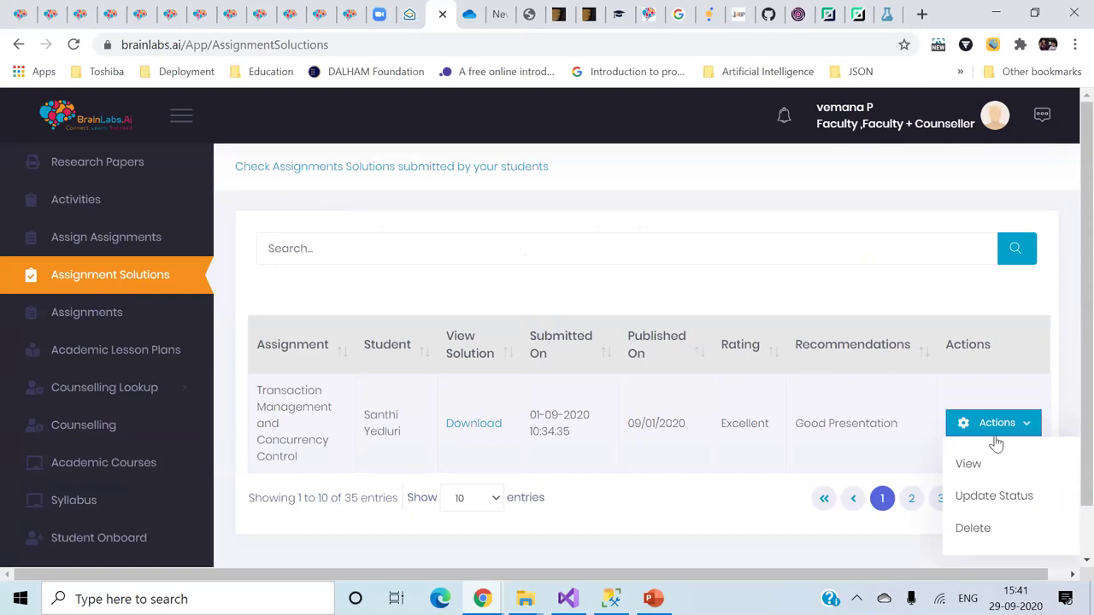
{"action": "left_click", "coordinate": [971, 498]}
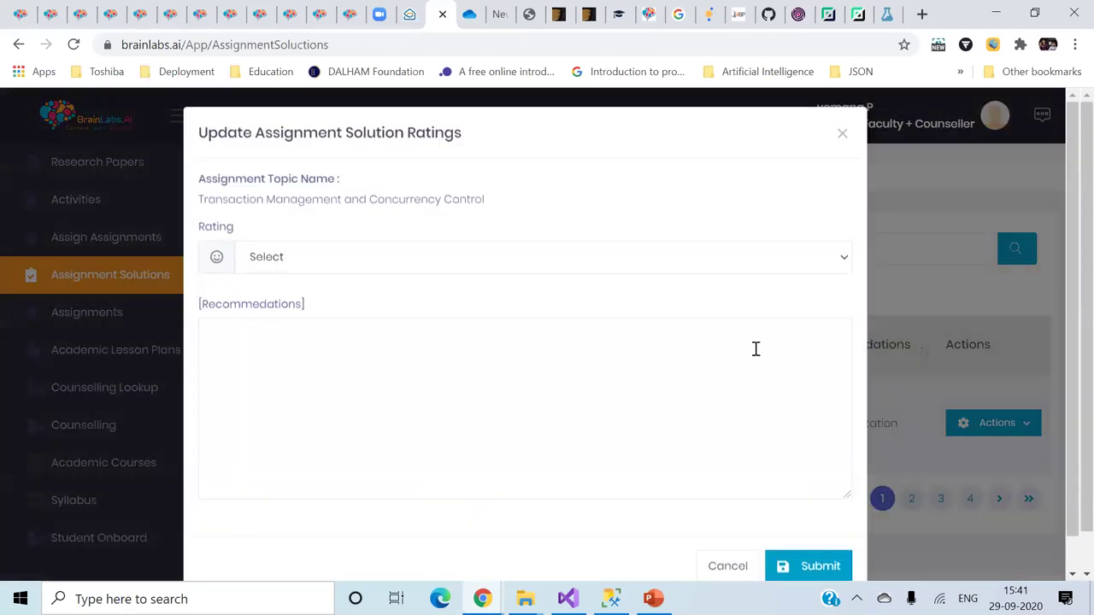
{"action": "left_click", "coordinate": [781, 259]}
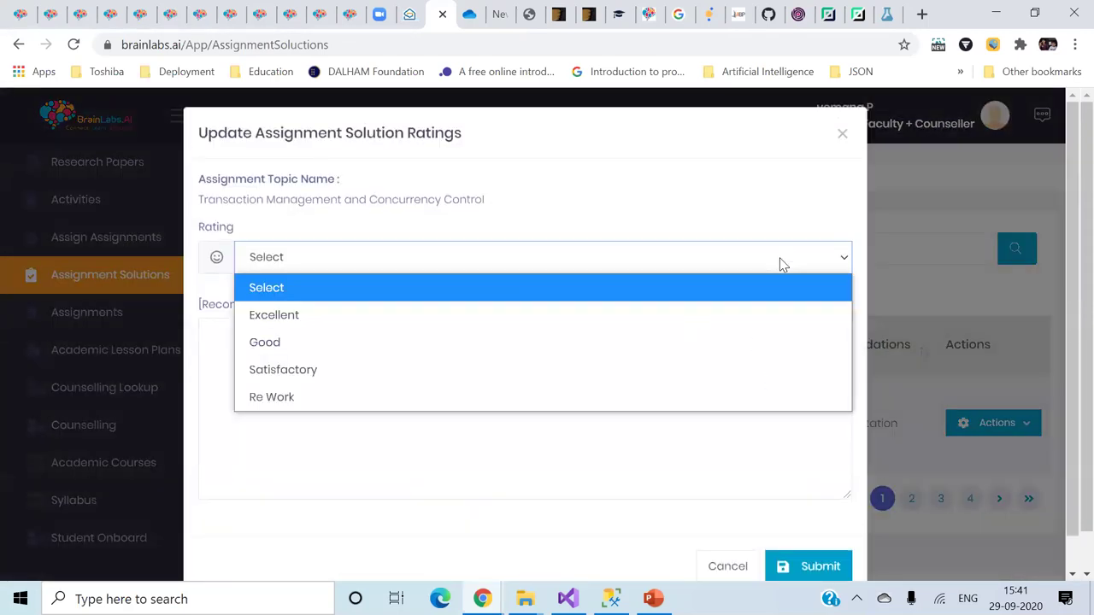
{"action": "left_click", "coordinate": [815, 196]}
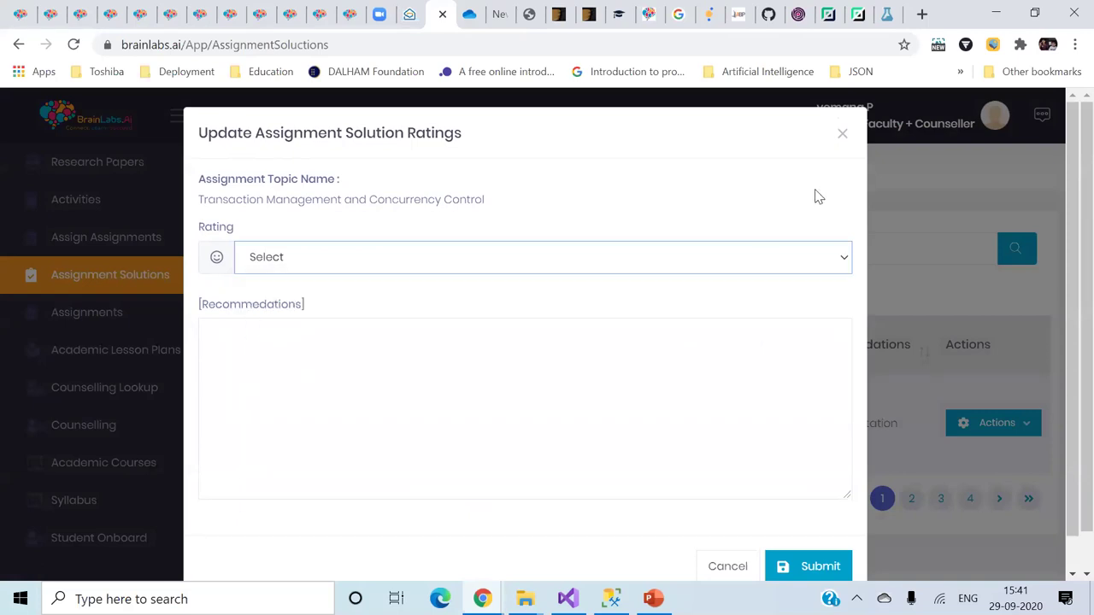
{"action": "left_click", "coordinate": [842, 137]}
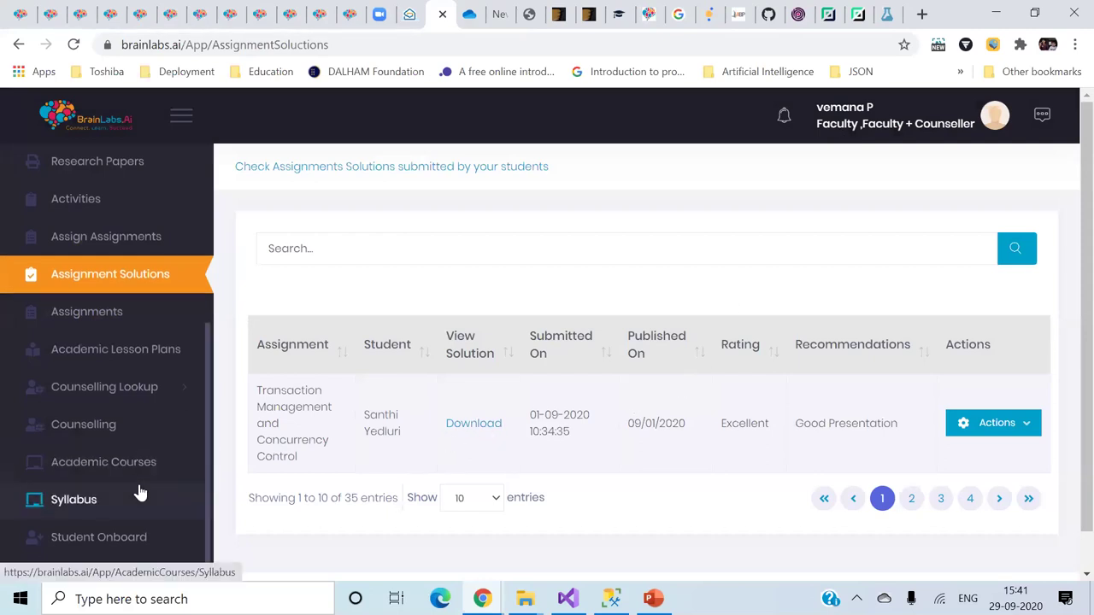
- Browse the Research Papers list, including 'Insight Into Computational Algorithms', then log out of the faculty account
{"action": "scroll", "coordinate": [140, 493], "scroll_direction": "up", "scroll_amount": 2}
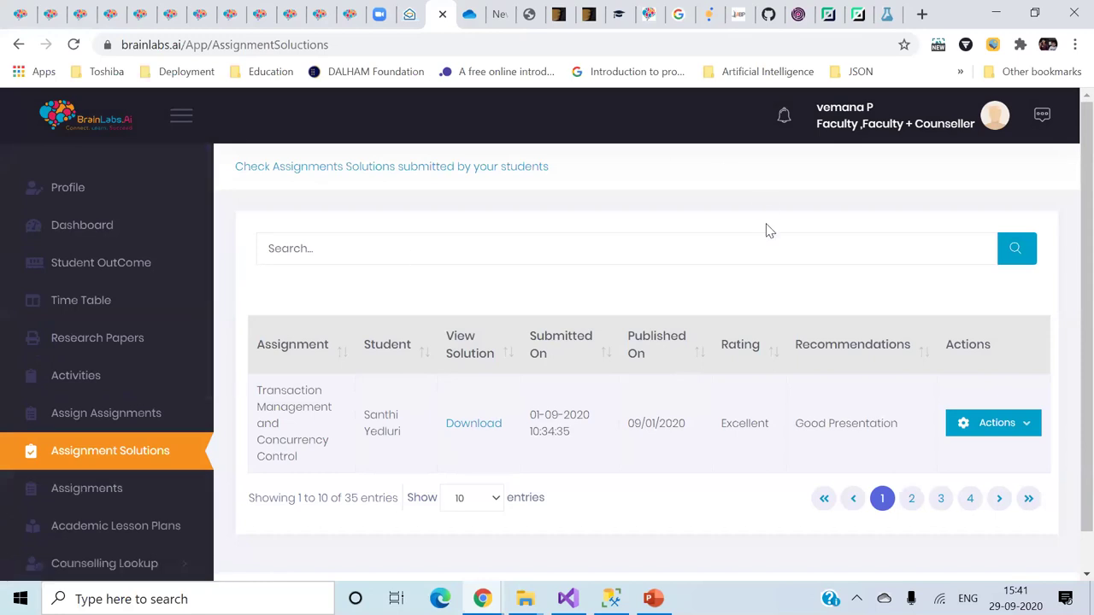
{"action": "left_click", "coordinate": [997, 116]}
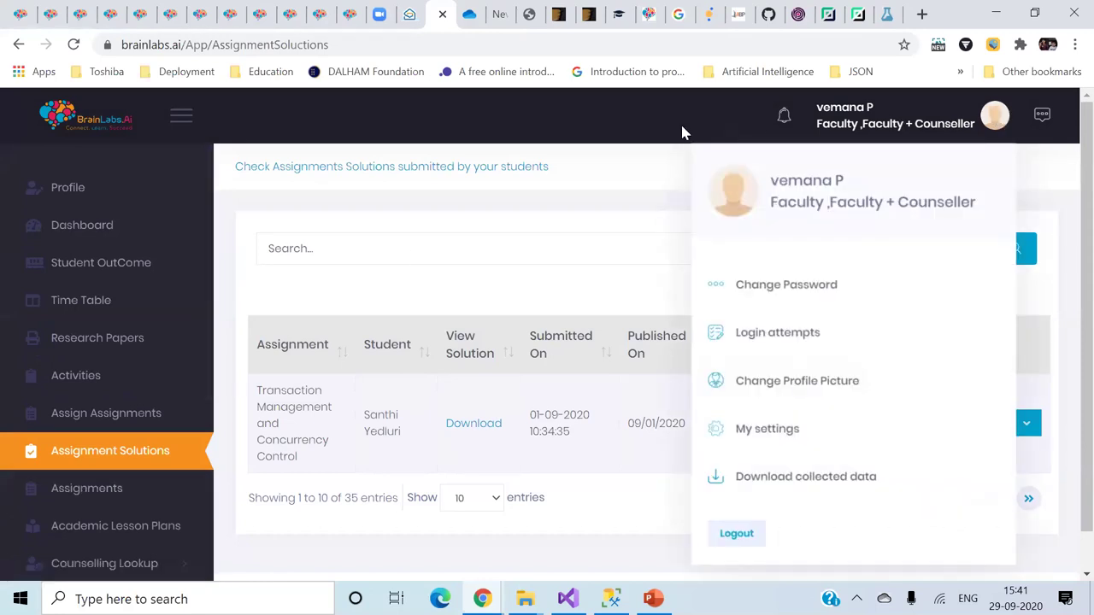
{"action": "left_click", "coordinate": [628, 156]}
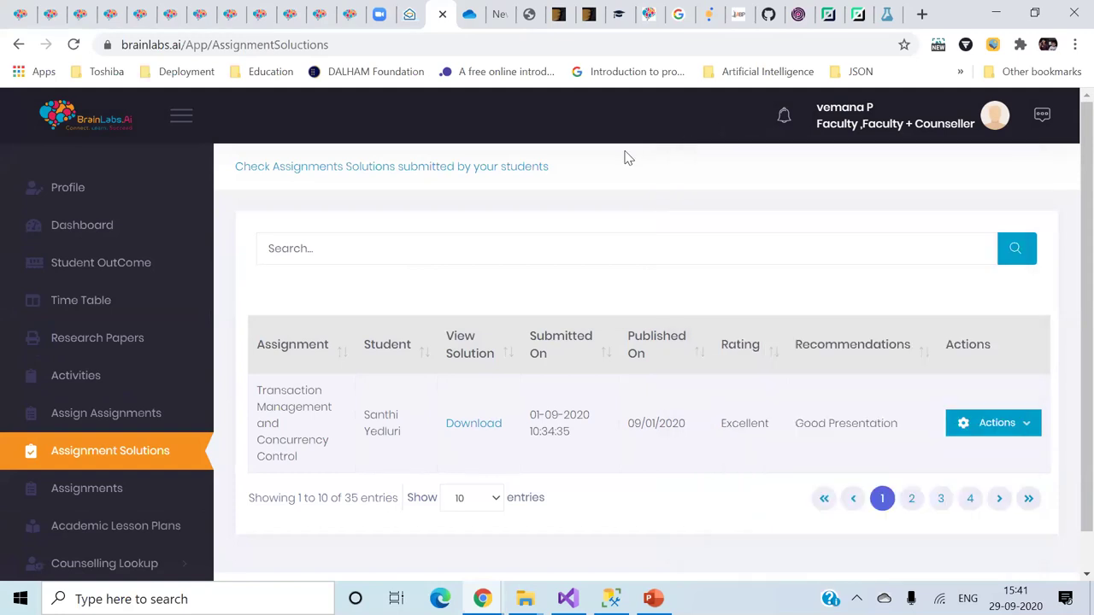
{"action": "left_click", "coordinate": [119, 349]}
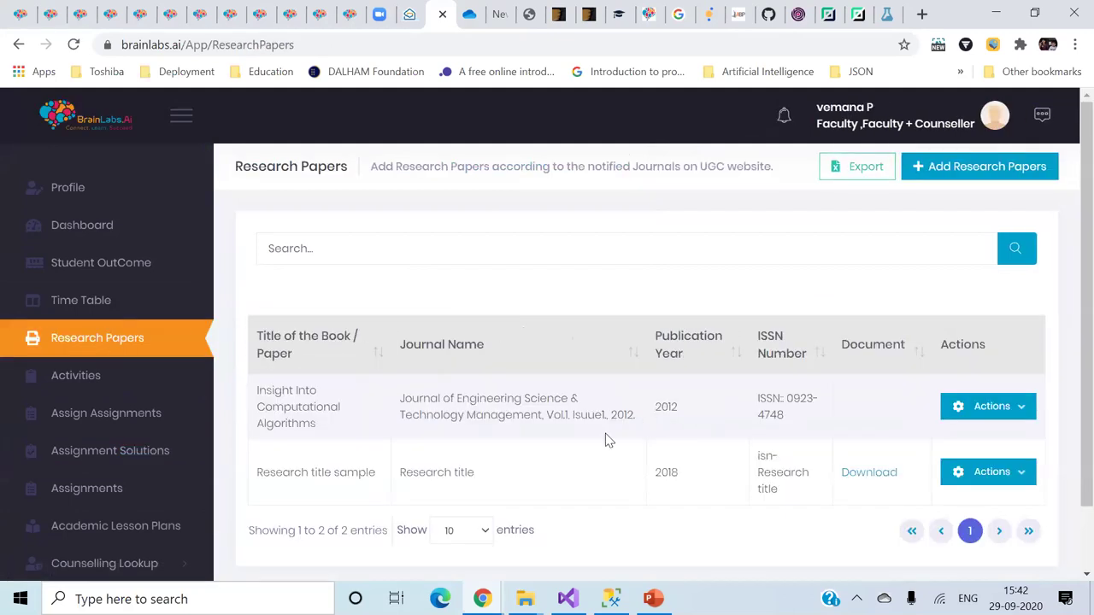
{"action": "scroll", "coordinate": [608, 440], "scroll_direction": "down", "scroll_amount": 1}
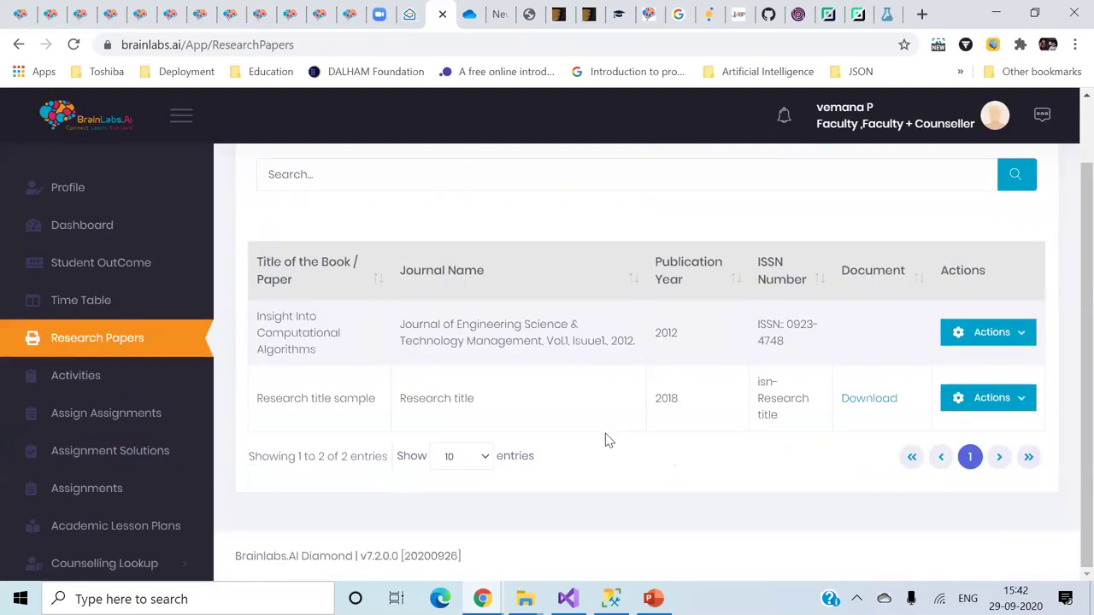
{"action": "scroll", "coordinate": [609, 440], "scroll_direction": "up", "scroll_amount": 1}
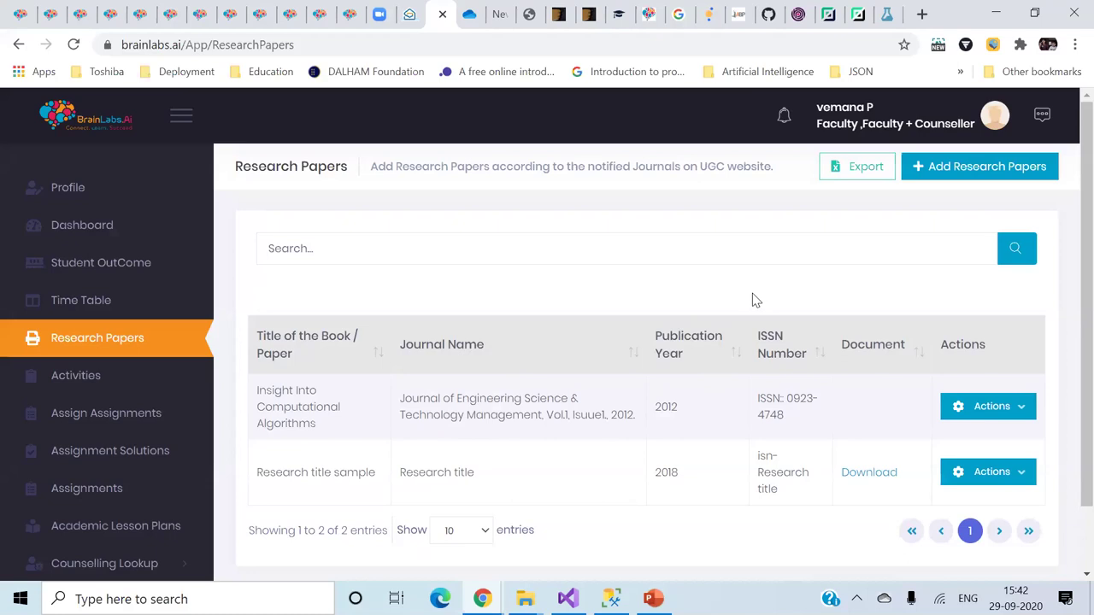
{"action": "left_click", "coordinate": [995, 124]}
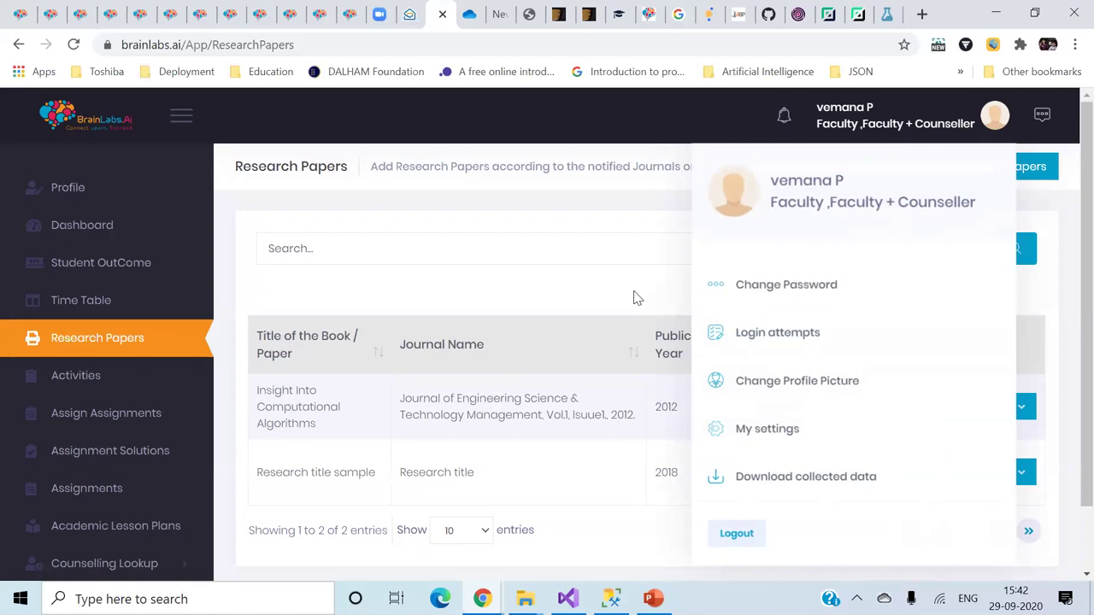
{"action": "left_click", "coordinate": [727, 535]}
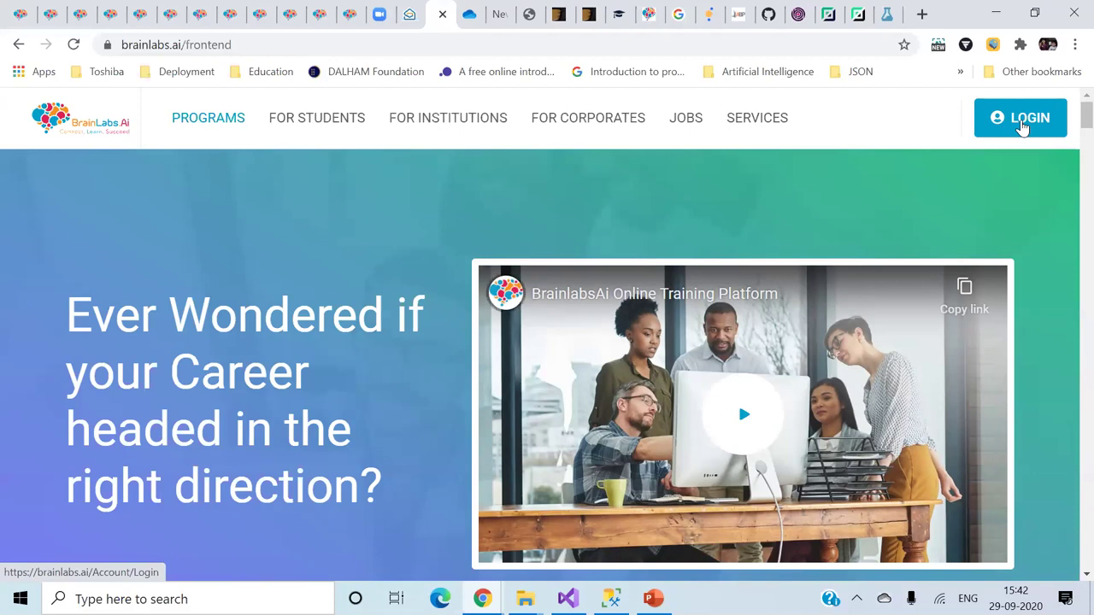
- Log in with the saved corporate account picked from autofill after typing 'cor'
{"action": "left_click", "coordinate": [1022, 125]}
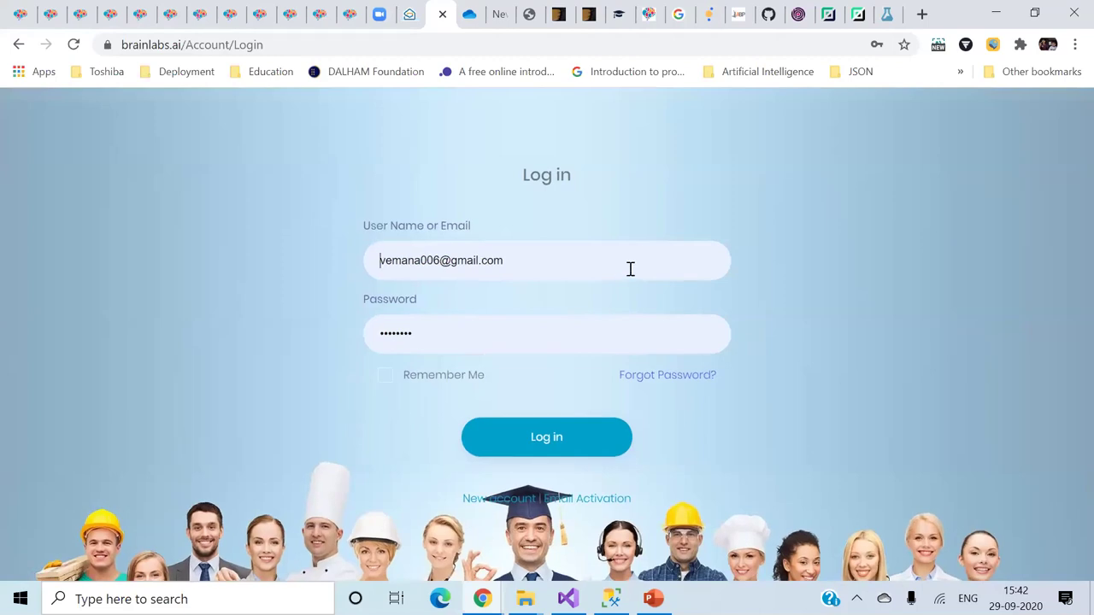
{"action": "left_click", "coordinate": [630, 268]}
{"action": "key", "text": "BackSpace"}
{"action": "key", "text": "BackSpace"}
{"action": "key", "text": "BackSpace"}
{"action": "key", "text": "BackSpace"}
{"action": "key", "text": "BackSpace"}
{"action": "key", "text": "BackSpace"}
{"action": "key", "text": "BackSpace"}
{"action": "key", "text": "BackSpace"}
{"action": "key", "text": "BackSpace"}
{"action": "key", "text": "BackSpace"}
{"action": "key", "text": "BackSpace"}
{"action": "key", "text": "BackSpace"}
{"action": "key", "text": "BackSpace"}
{"action": "key", "text": "BackSpace"}
{"action": "key", "text": "BackSpace"}
{"action": "key", "text": "BackSpace"}
{"action": "key", "text": "BackSpace"}
{"action": "key", "text": "BackSpace"}
{"action": "key", "text": "BackSpace"}
{"action": "type", "text": "cor"}
{"action": "left_click", "coordinate": [596, 313]}
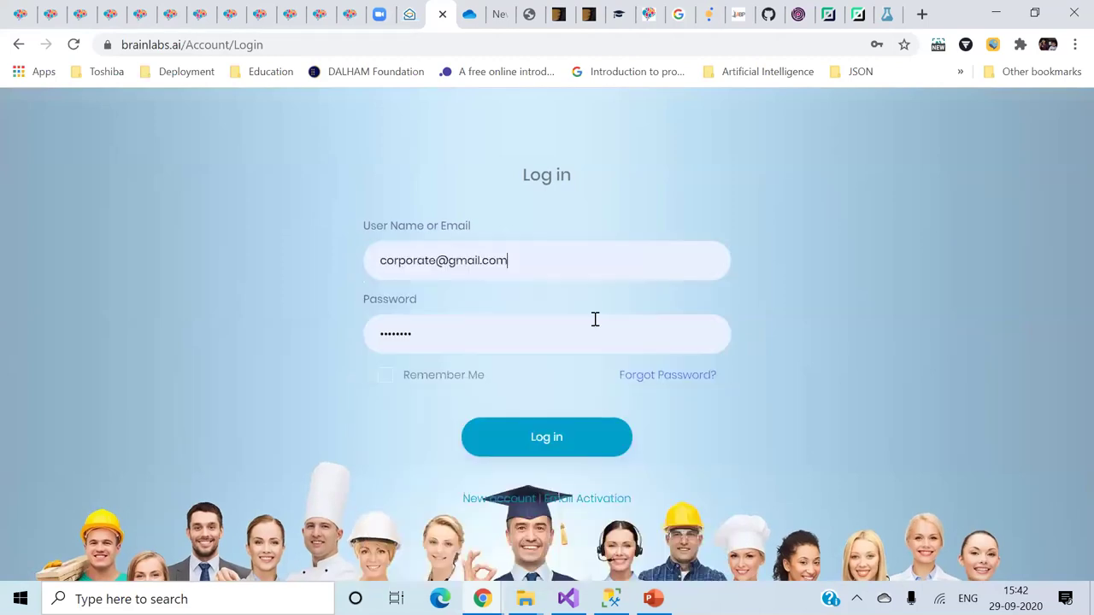
{"action": "left_click", "coordinate": [533, 441]}
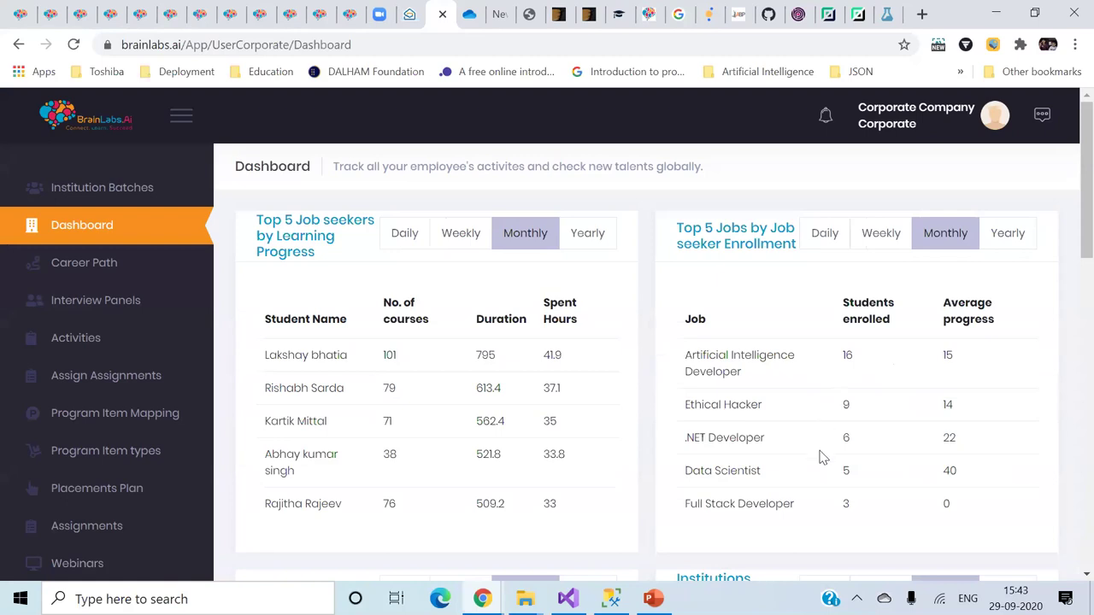
{"action": "scroll", "coordinate": [819, 457], "scroll_direction": "down", "scroll_amount": 2}
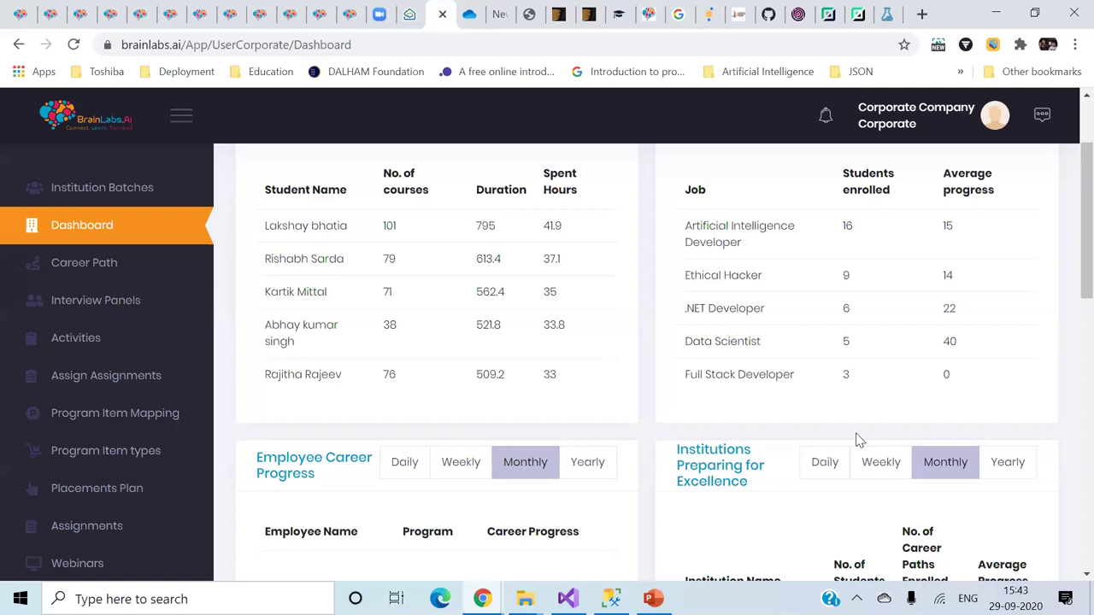
{"action": "scroll", "coordinate": [859, 440], "scroll_direction": "up", "scroll_amount": 2}
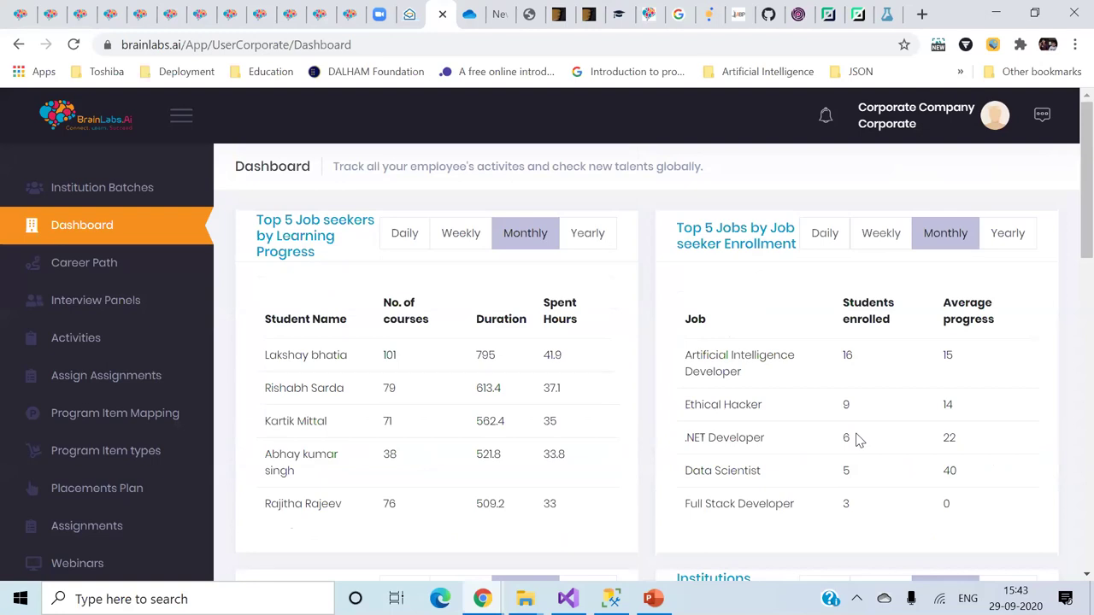
{"action": "scroll", "coordinate": [859, 441], "scroll_direction": "down", "scroll_amount": 2}
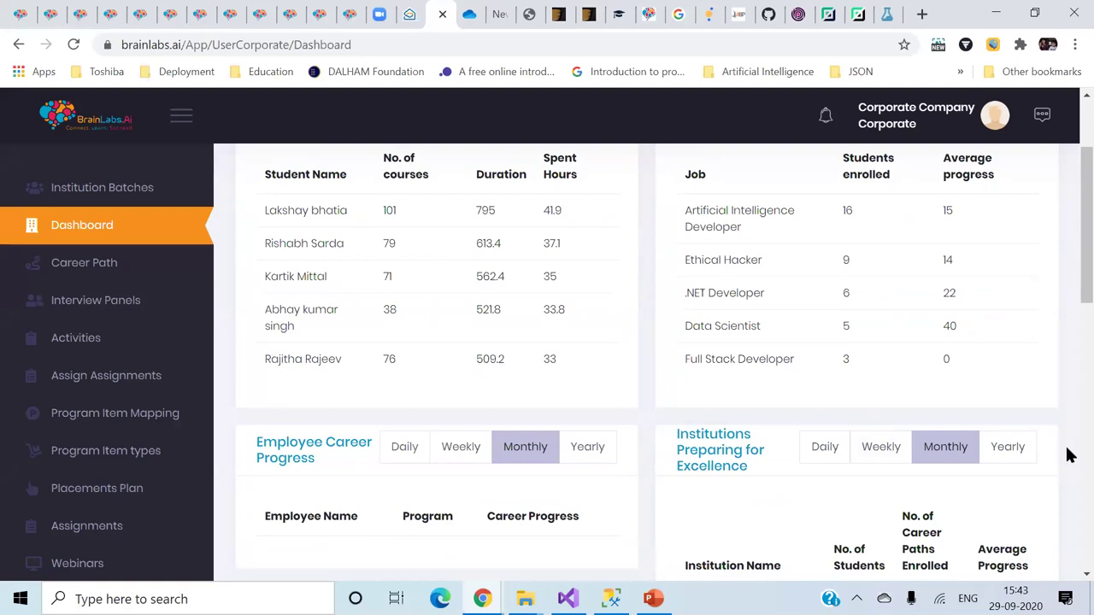
{"action": "scroll", "coordinate": [1067, 459], "scroll_direction": "down", "scroll_amount": 3}
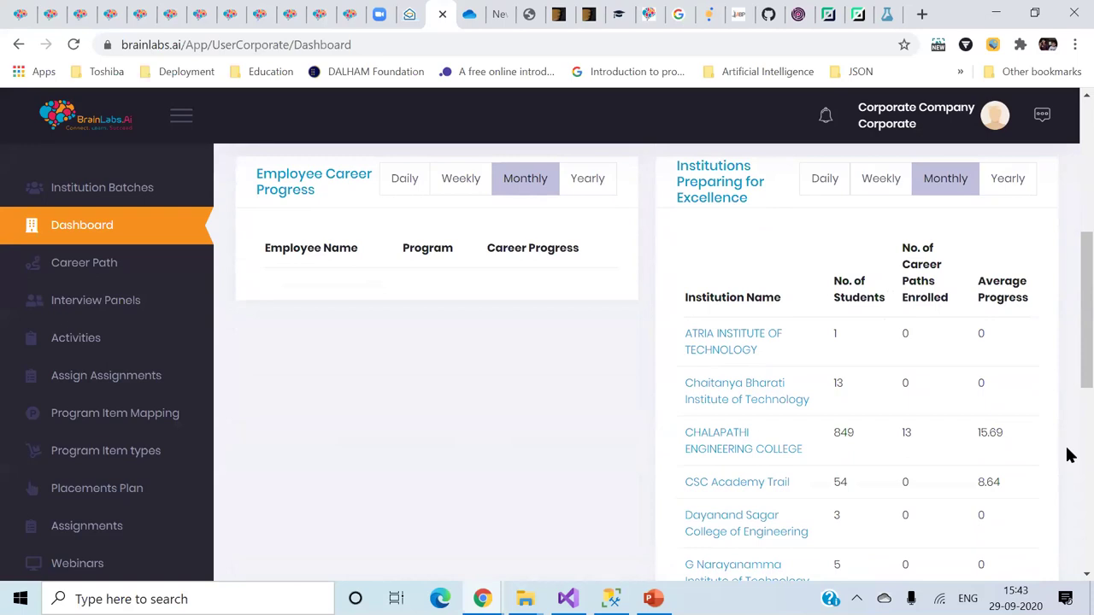
{"action": "scroll", "coordinate": [1067, 456], "scroll_direction": "down", "scroll_amount": 2}
{"action": "scroll", "coordinate": [1067, 455], "scroll_direction": "up", "scroll_amount": 4}
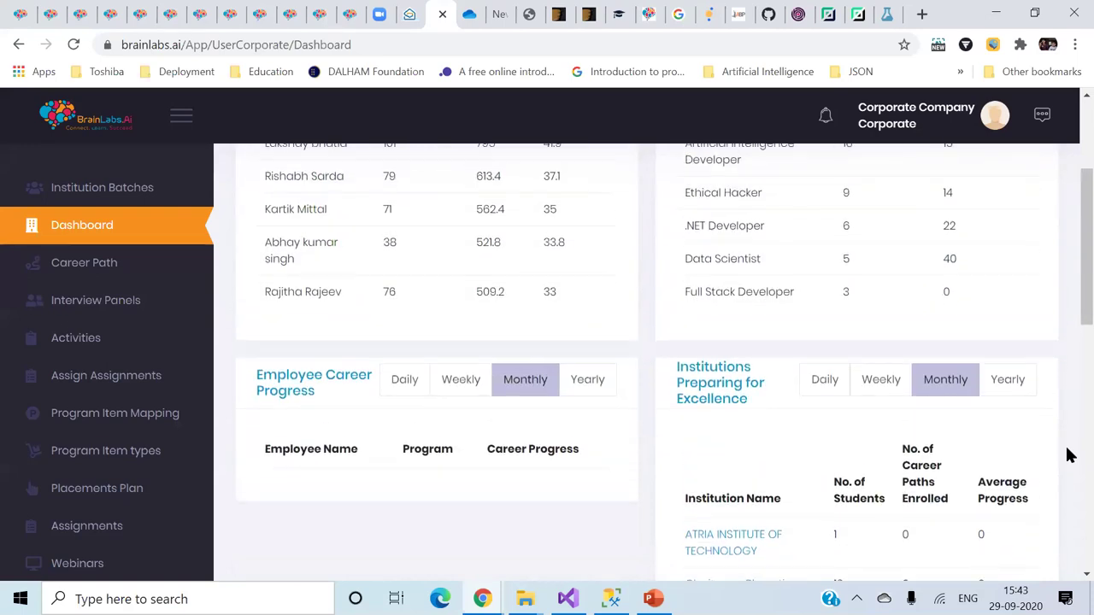
{"action": "scroll", "coordinate": [1067, 456], "scroll_direction": "up", "scroll_amount": 2}
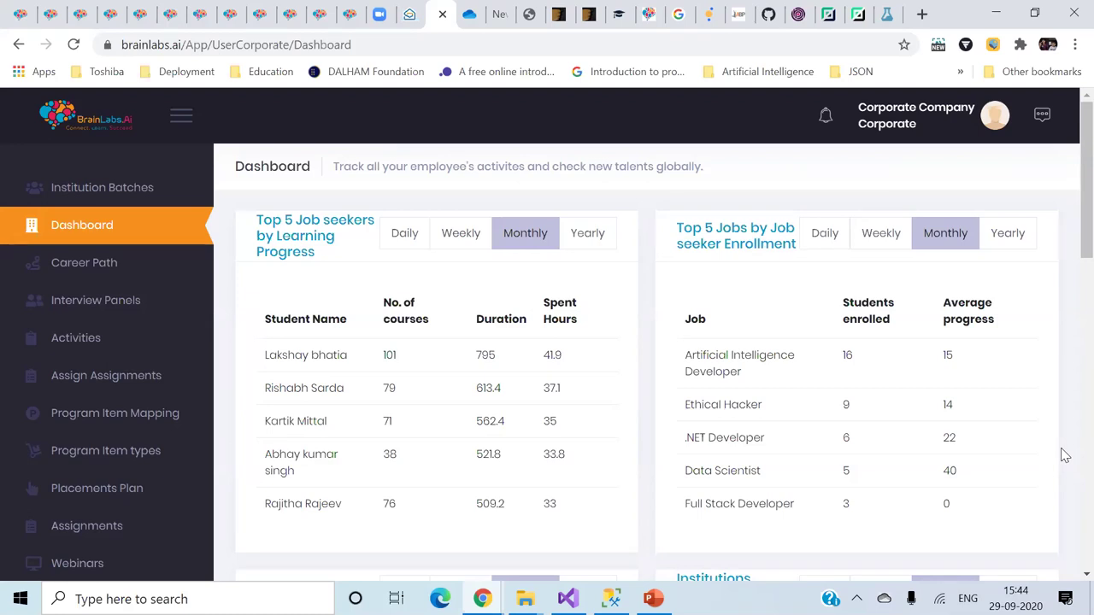
- Switch to the PowerPoint agenda deck at slide 9, the Day 05 chat bot plan
{"action": "right_click", "coordinate": [1065, 456]}
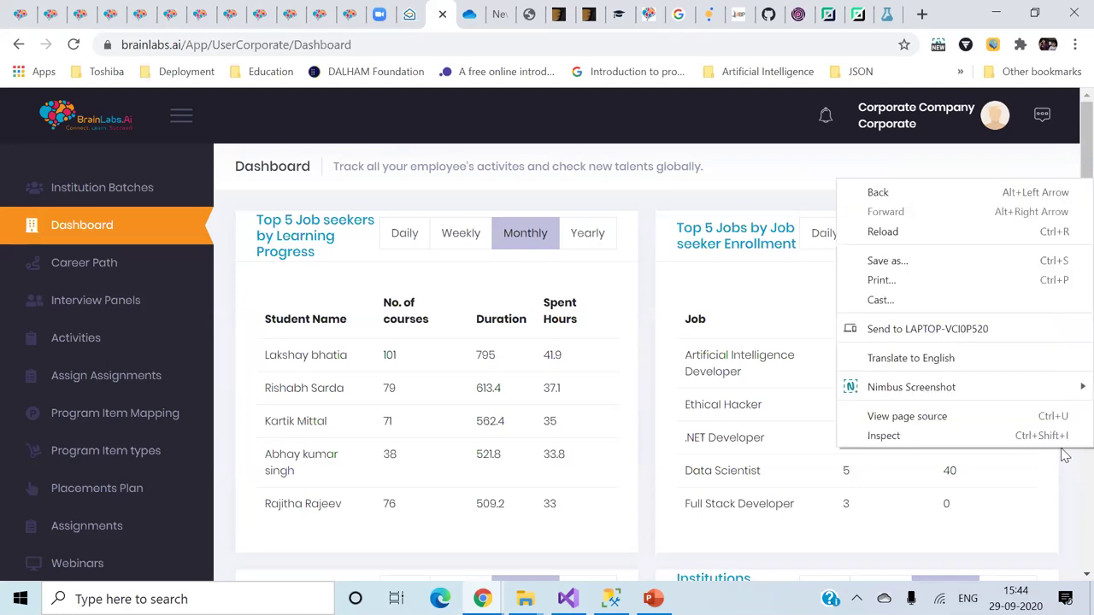
{"action": "left_click", "coordinate": [1068, 505]}
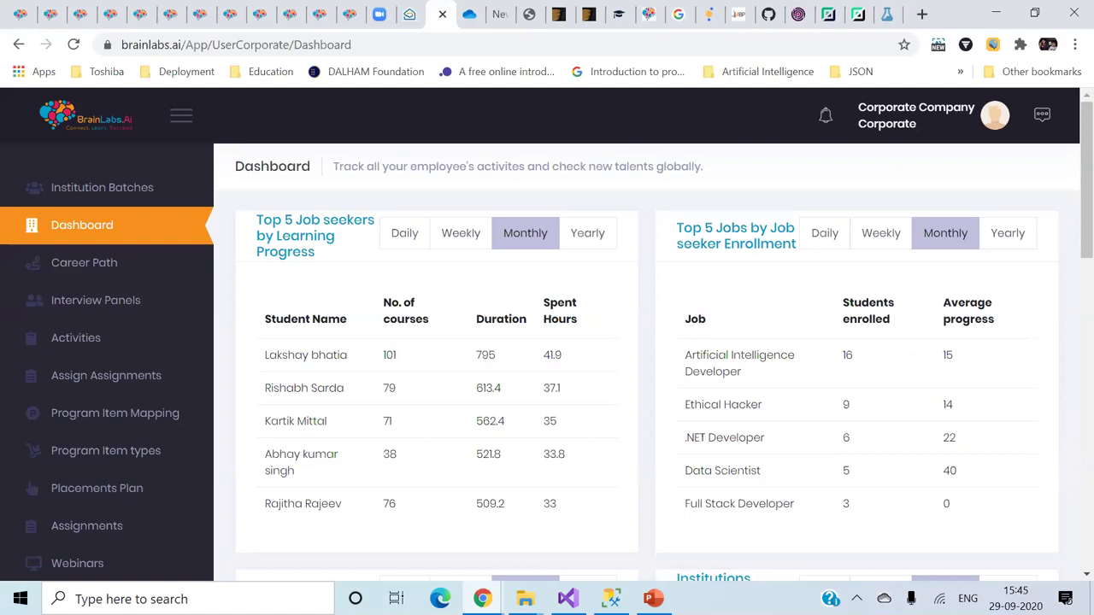
{"action": "left_click", "coordinate": [653, 599]}
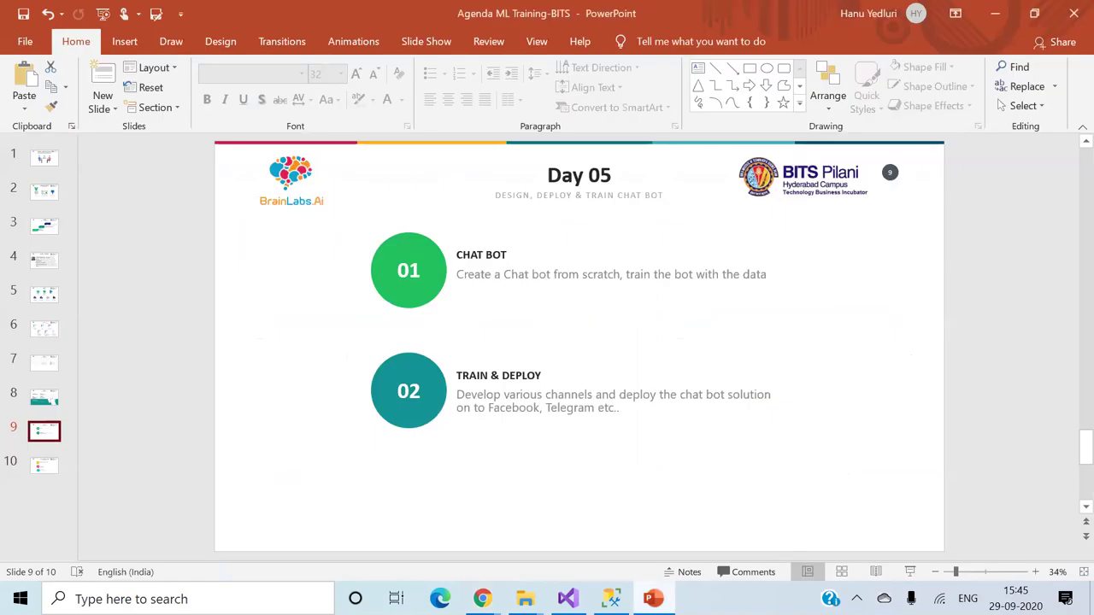
- View the DAY 01 and DAY 02 agenda slides, then return to the BrainLabs.AI browser window
{"action": "left_click", "coordinate": [47, 295]}
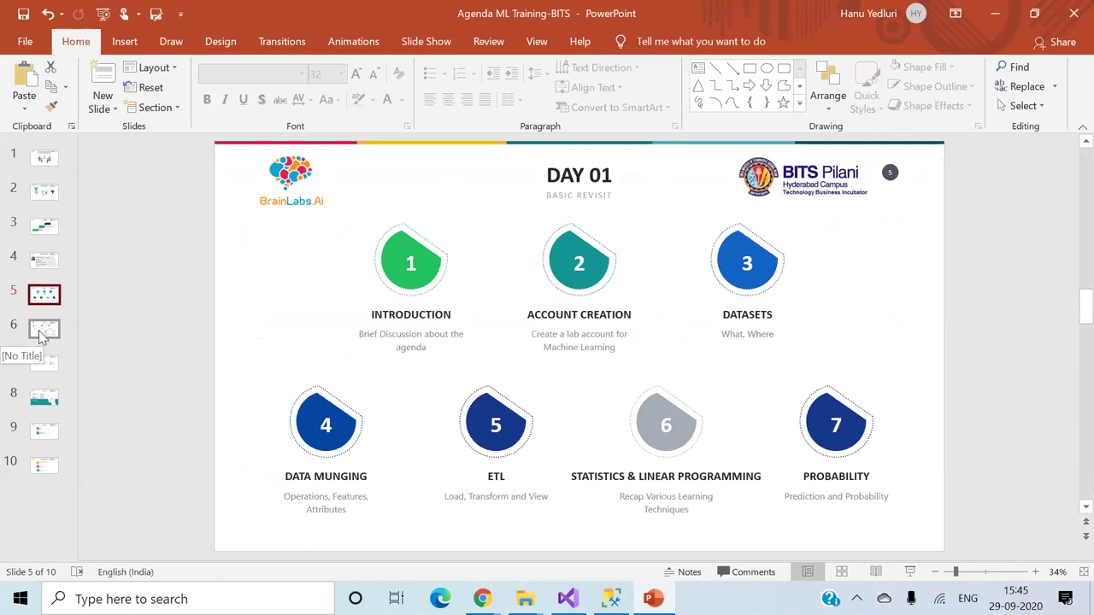
{"action": "left_click", "coordinate": [41, 333]}
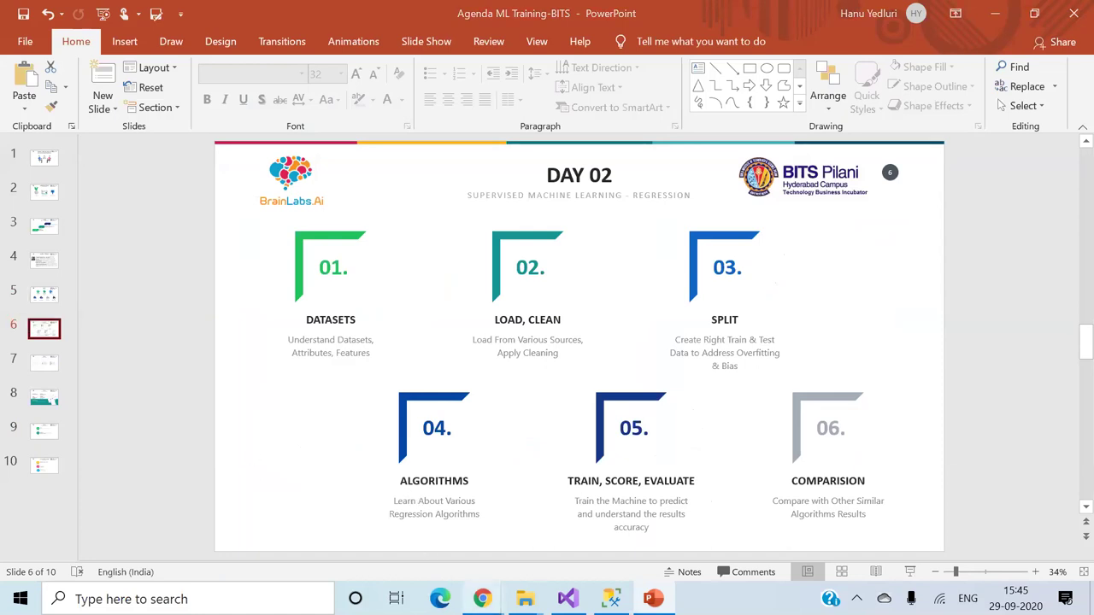
{"action": "mouse_move", "coordinate": [483, 601]}
{"action": "left_click", "coordinate": [428, 513]}
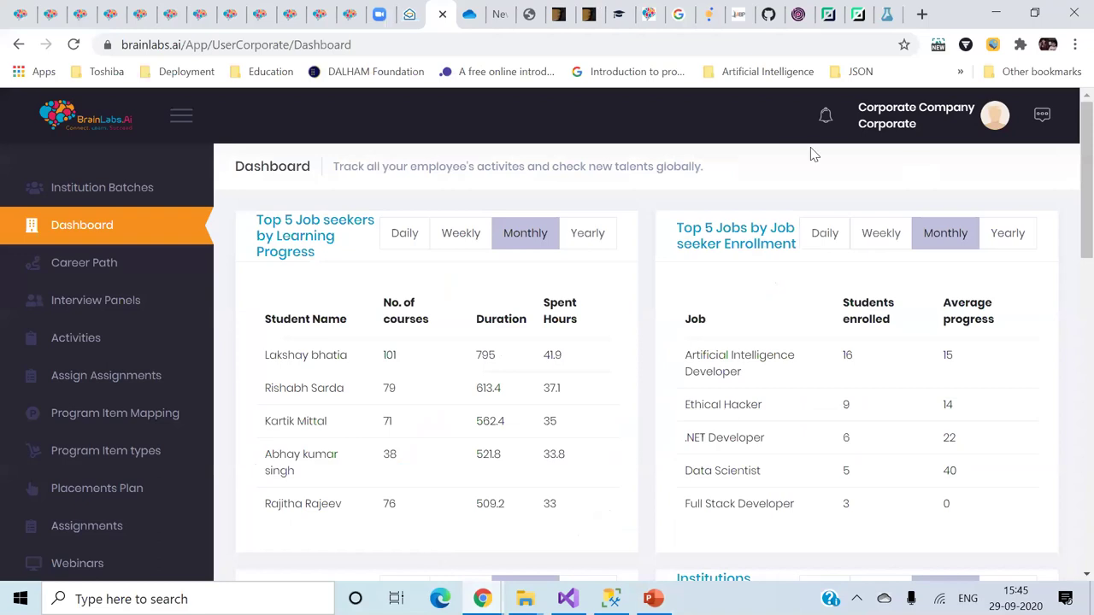
- Search Google for 'brainlabs ai' in a new tab and scroll through the results
{"action": "left_click", "coordinate": [922, 15]}
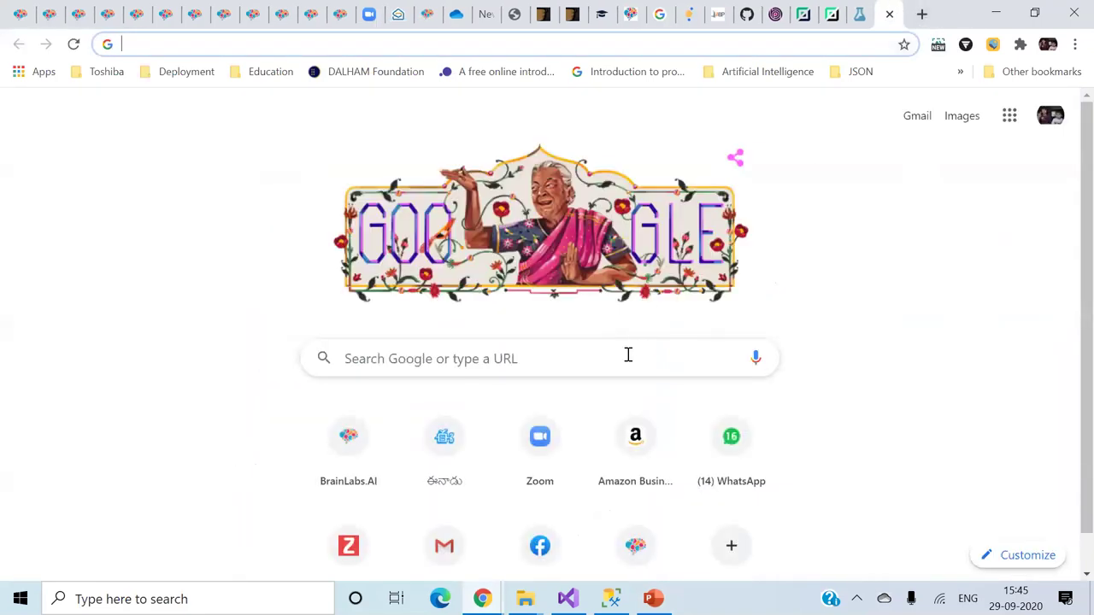
{"action": "left_click", "coordinate": [625, 361]}
{"action": "type", "text": "brain"}
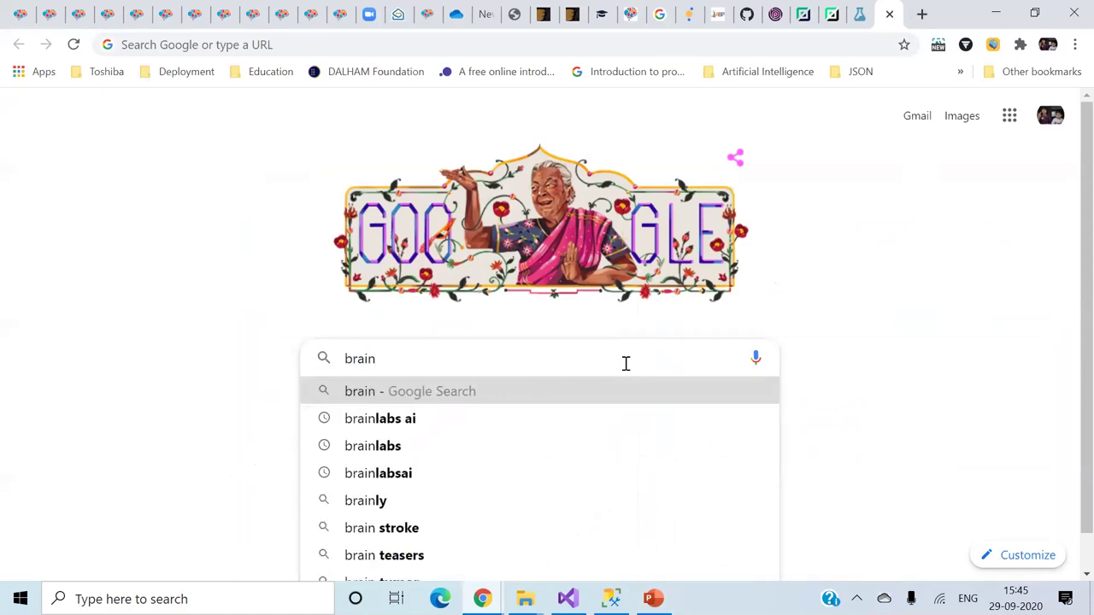
{"action": "key", "text": "Down"}
{"action": "key", "text": "Return"}
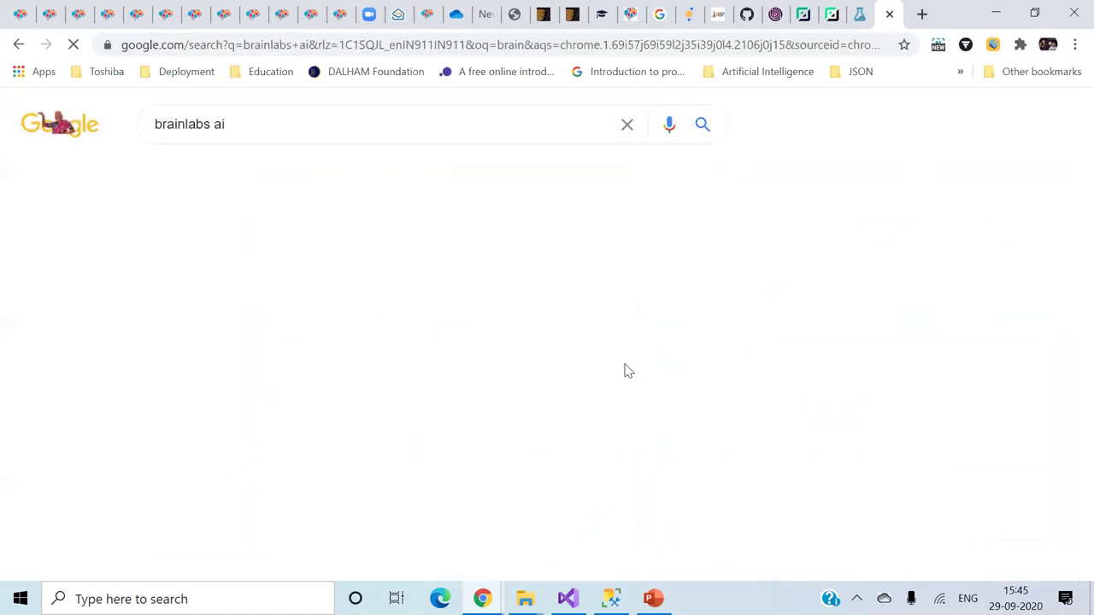
{"action": "scroll", "coordinate": [738, 488], "scroll_direction": "down", "scroll_amount": 8}
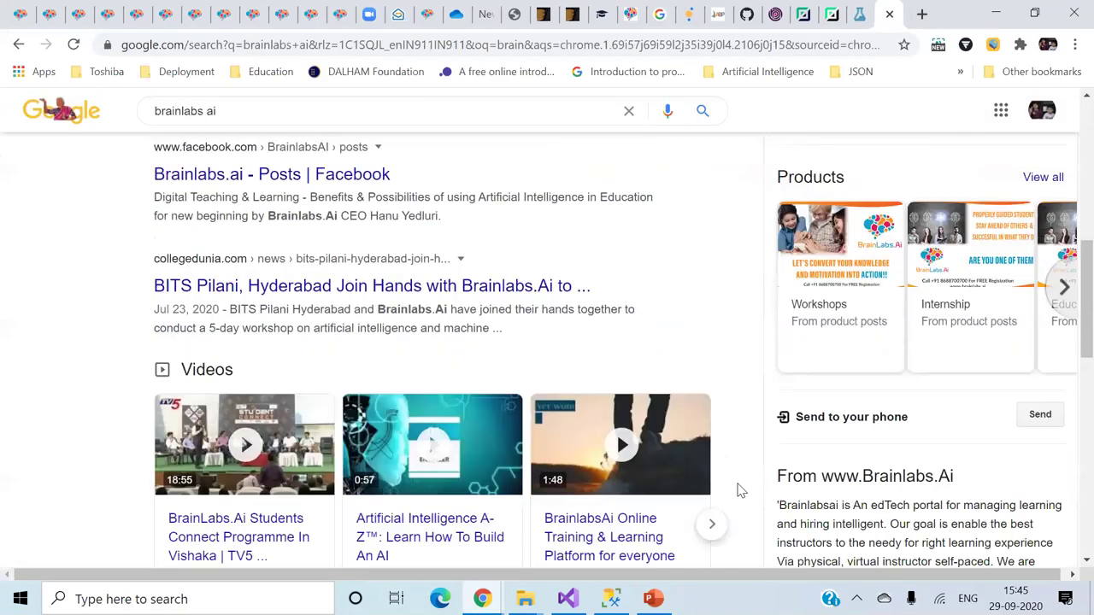
{"action": "scroll", "coordinate": [741, 489], "scroll_direction": "down", "scroll_amount": 8}
{"action": "scroll", "coordinate": [741, 490], "scroll_direction": "up", "scroll_amount": 8}
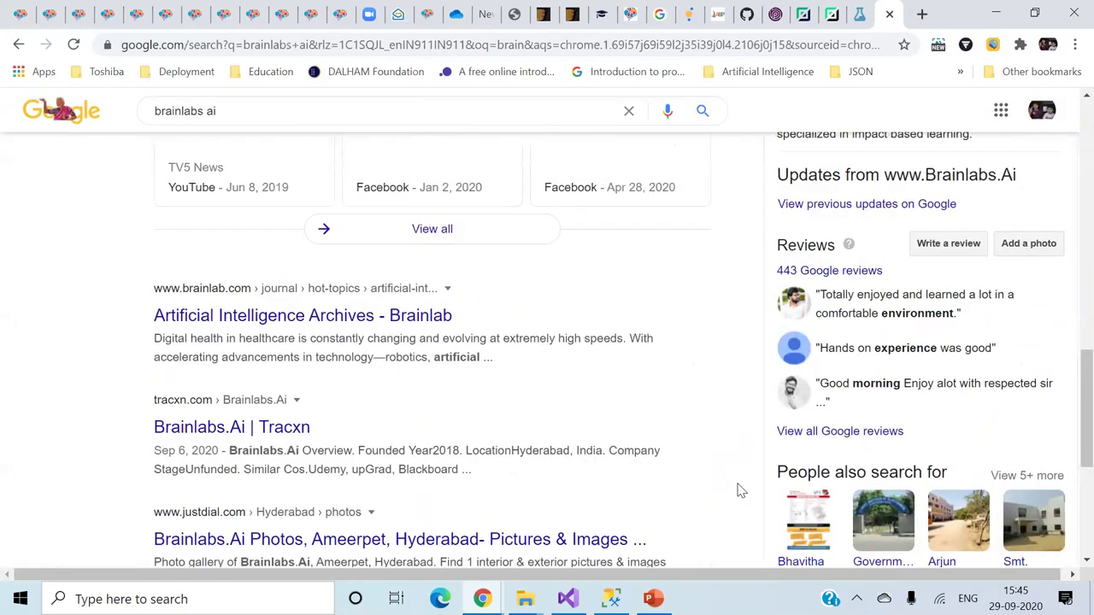
{"action": "scroll", "coordinate": [741, 490], "scroll_direction": "up", "scroll_amount": 6}
{"action": "scroll", "coordinate": [741, 491], "scroll_direction": "down", "scroll_amount": 2}
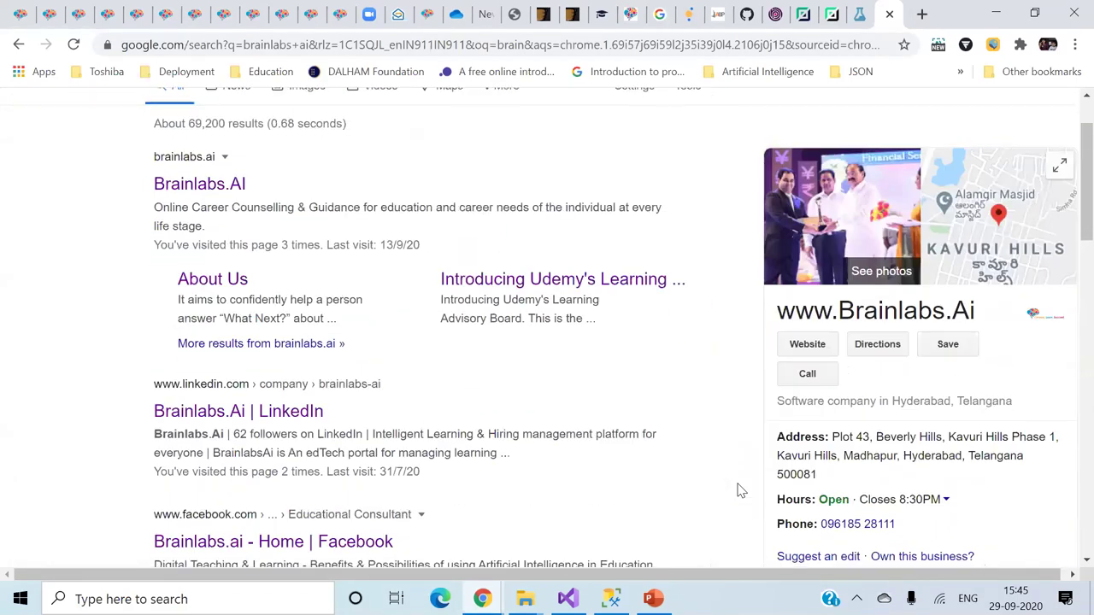
{"action": "scroll", "coordinate": [741, 491], "scroll_direction": "down", "scroll_amount": 2}
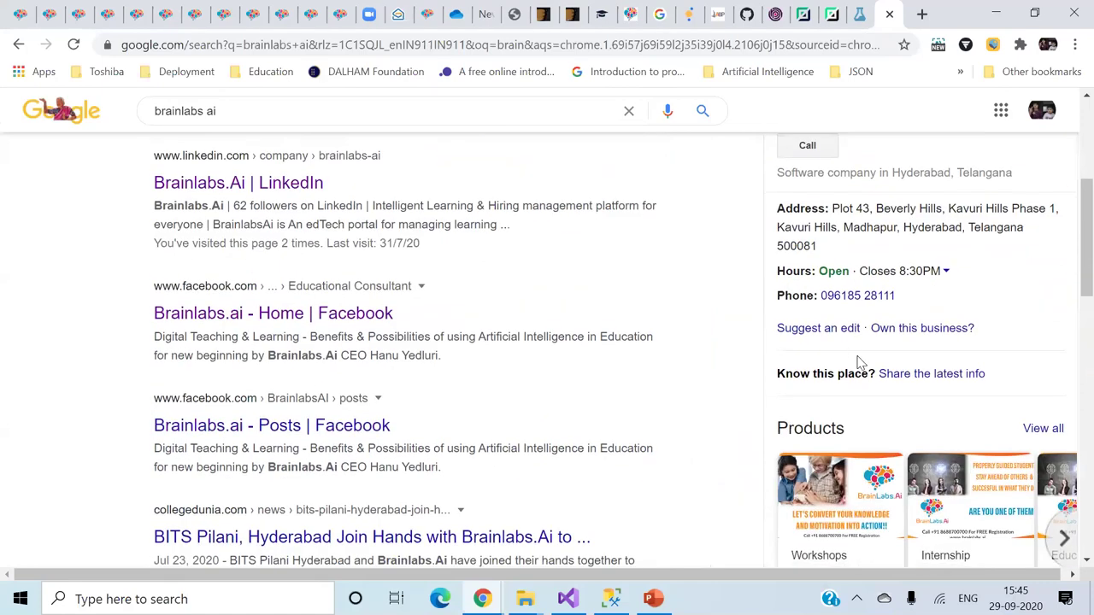
{"action": "scroll", "coordinate": [859, 363], "scroll_direction": "down", "scroll_amount": 3}
{"action": "scroll", "coordinate": [859, 363], "scroll_direction": "down", "scroll_amount": 1}
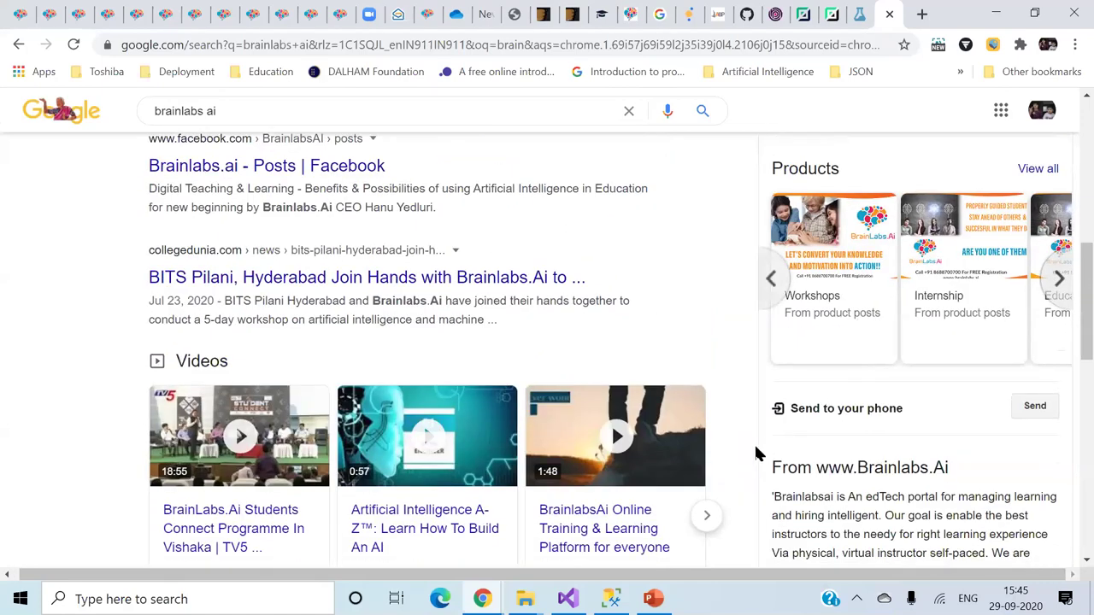
{"action": "scroll", "coordinate": [757, 487], "scroll_direction": "down", "scroll_amount": 5}
{"action": "scroll", "coordinate": [757, 486], "scroll_direction": "up", "scroll_amount": 1}
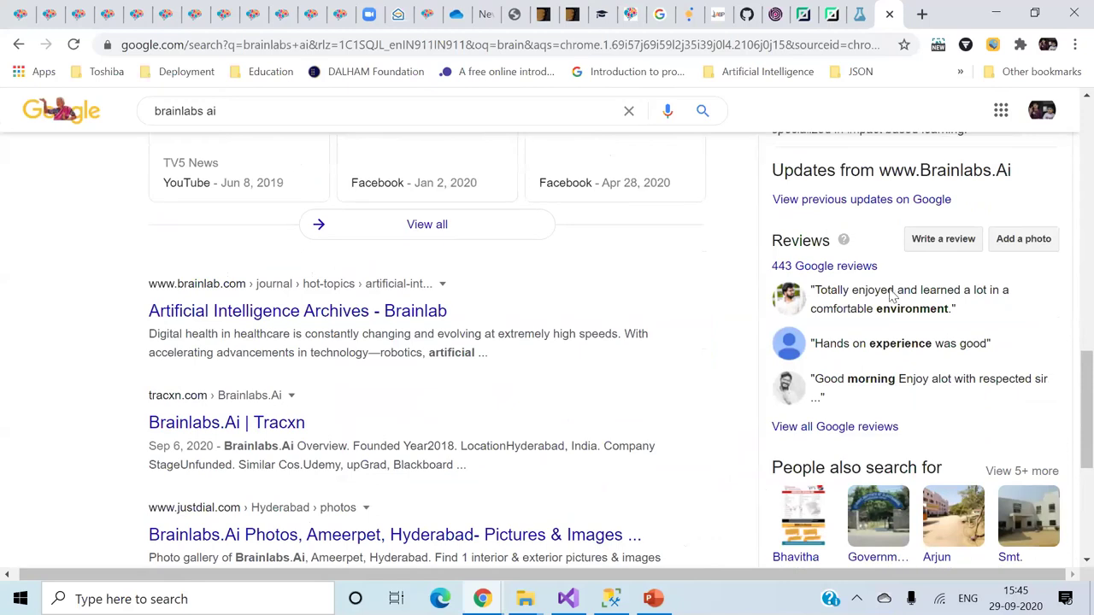
- Read through the 443 Google reviews rated 4.7, then close the reviews window
{"action": "left_click", "coordinate": [841, 271]}
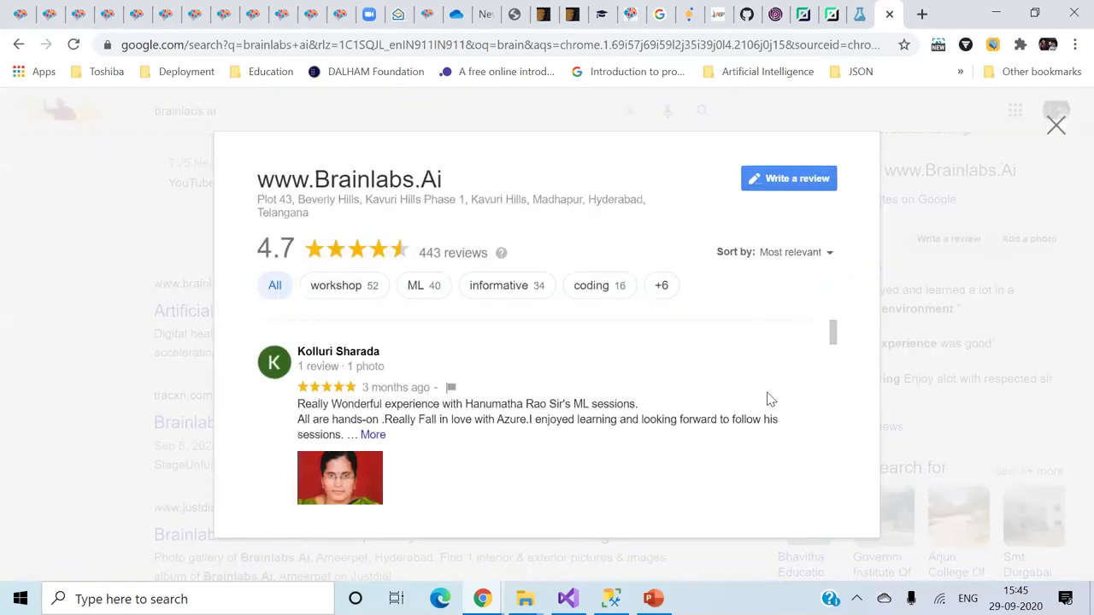
{"action": "scroll", "coordinate": [767, 400], "scroll_direction": "down", "scroll_amount": 2}
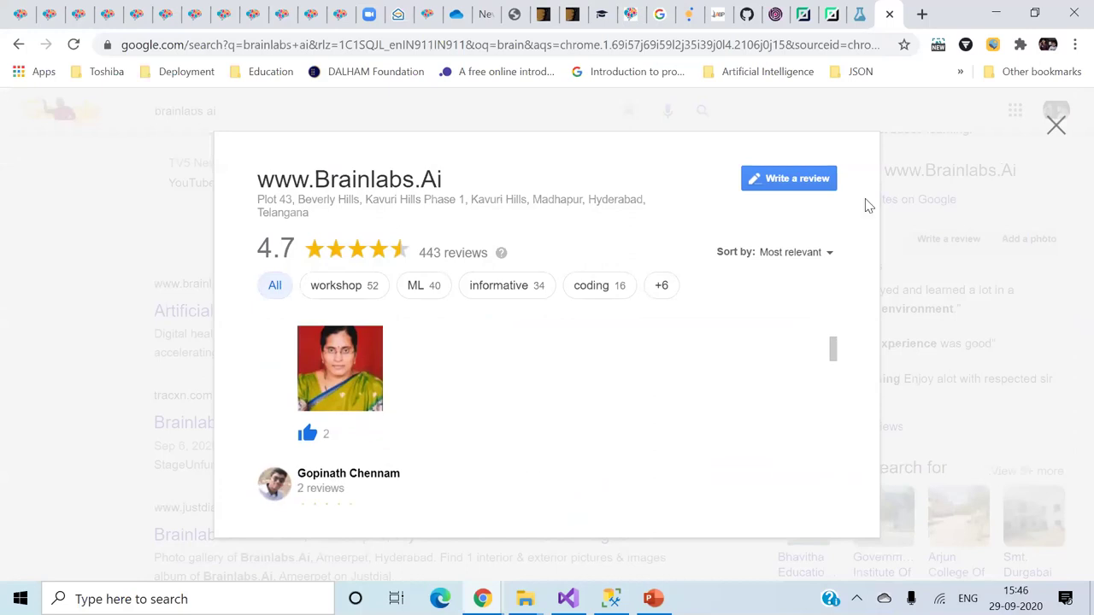
{"action": "left_click", "coordinate": [1058, 134]}
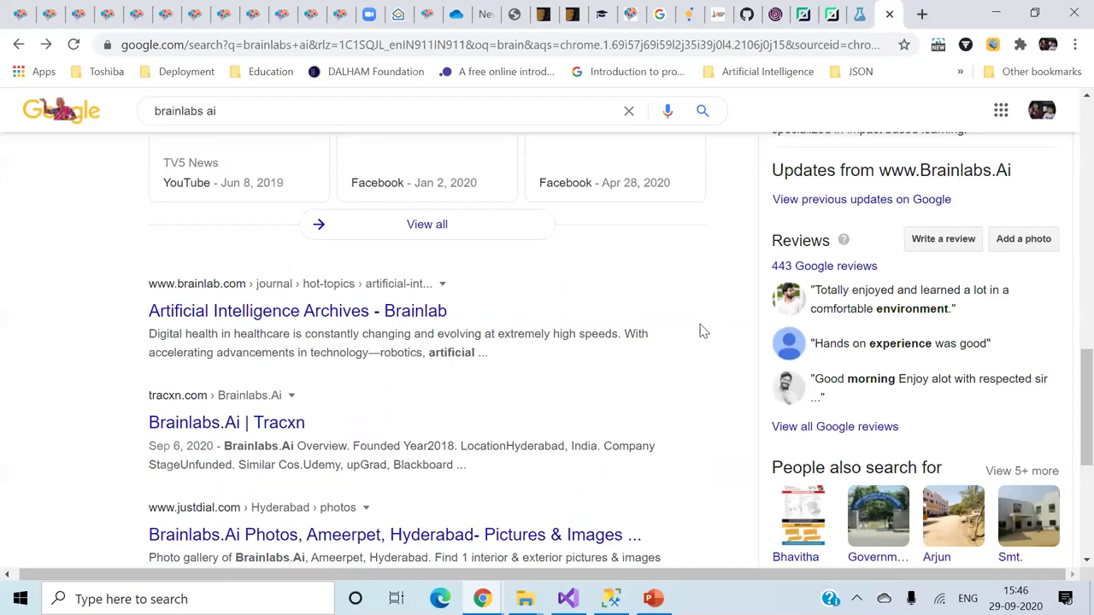
{"action": "scroll", "coordinate": [703, 332], "scroll_direction": "up", "scroll_amount": 2}
{"action": "scroll", "coordinate": [702, 331], "scroll_direction": "down", "scroll_amount": 6}
{"action": "scroll", "coordinate": [703, 332], "scroll_direction": "up", "scroll_amount": 1}
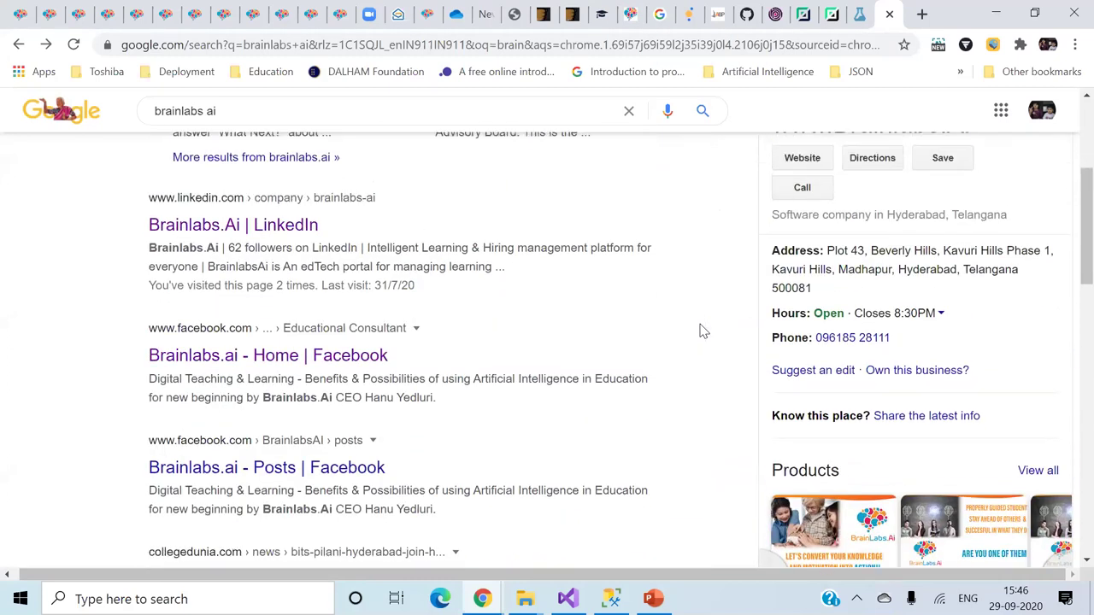
{"action": "scroll", "coordinate": [702, 332], "scroll_direction": "up", "scroll_amount": 3}
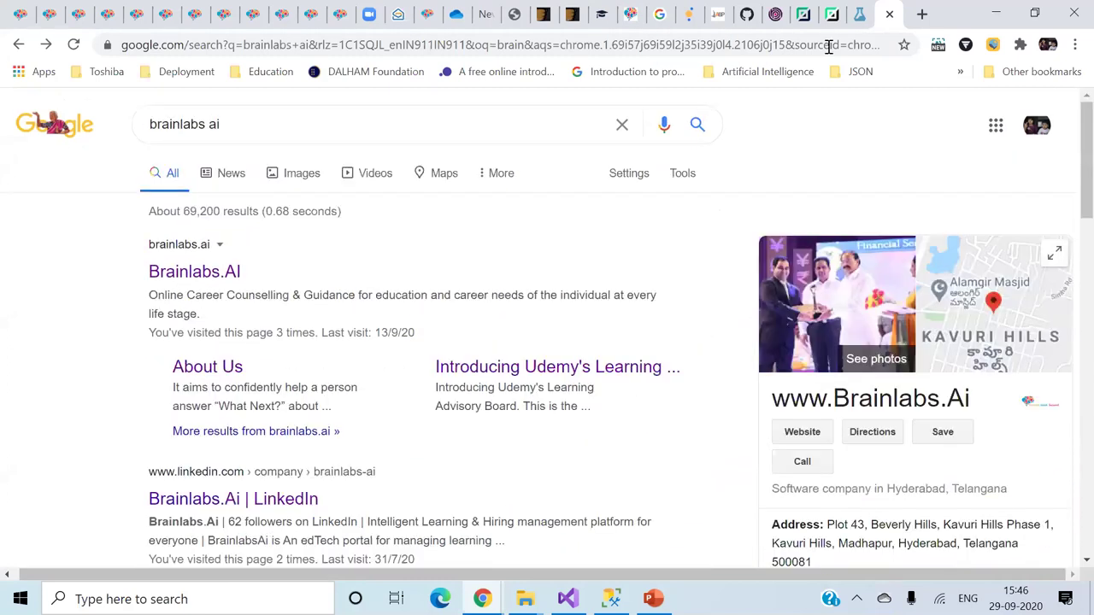
- View the automobile price experiment in Azure ML Studio, then return to the DAY 02 slide
{"action": "left_click", "coordinate": [861, 17]}
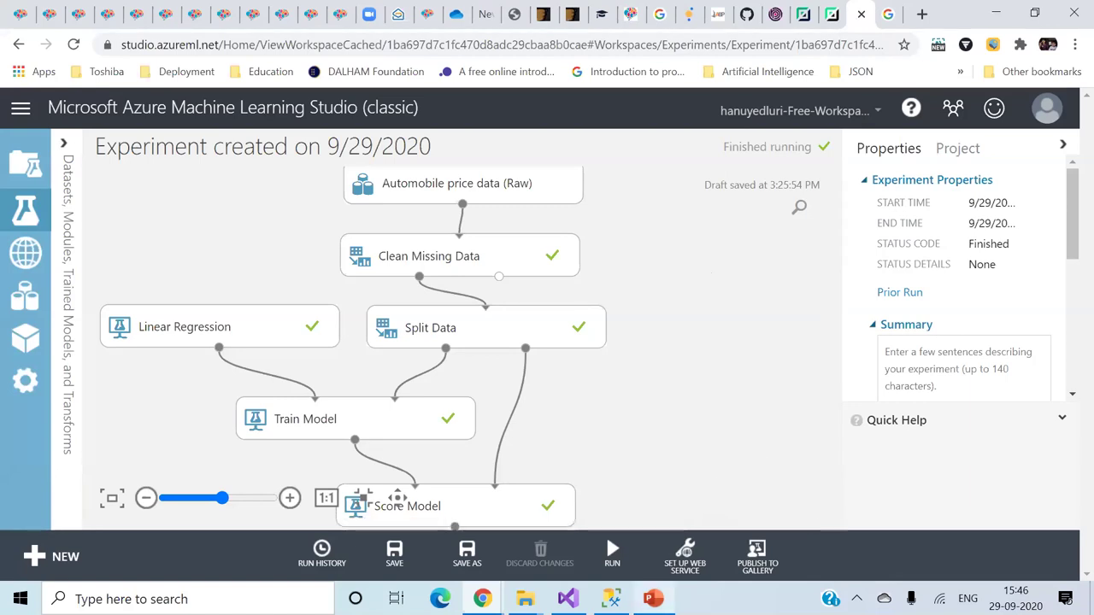
{"action": "key", "text": "alt+Tab"}
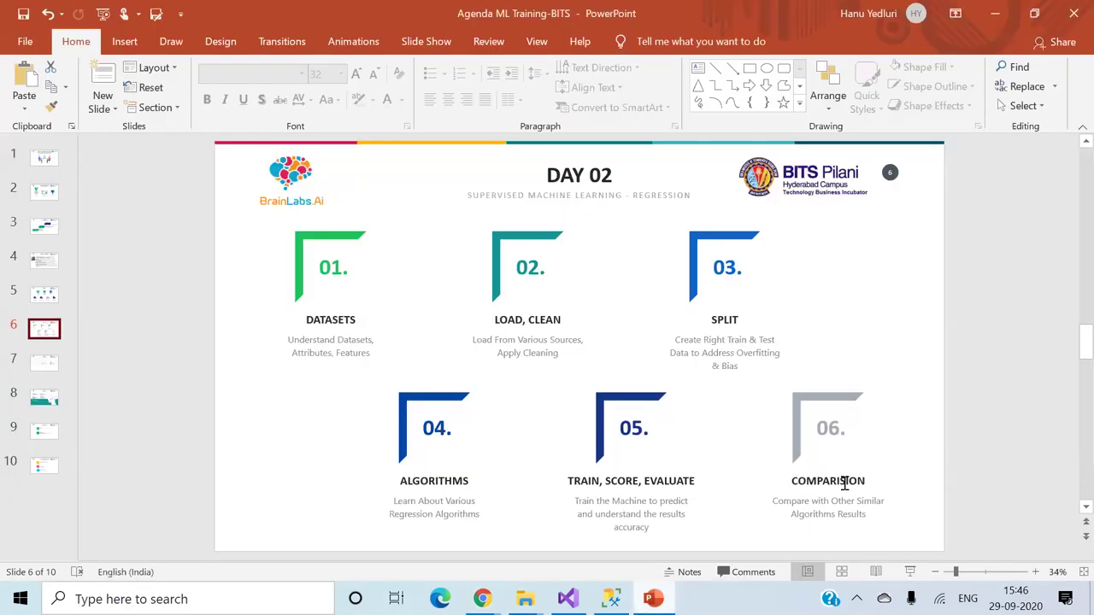